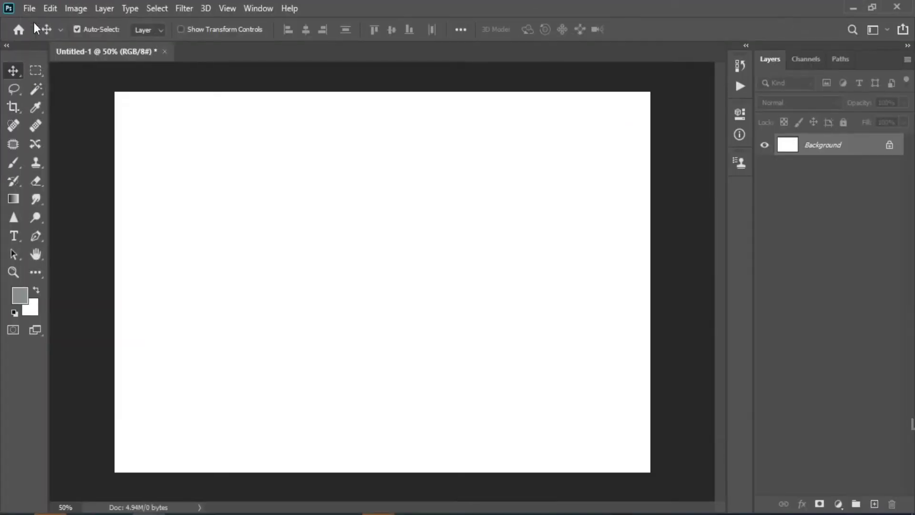
- Open the File menu in the blank Untitled-1 document to place an embedded image
click(29, 8)
- Place the Indian Flag image onto the canvas as an embedded layer
click(80, 287)
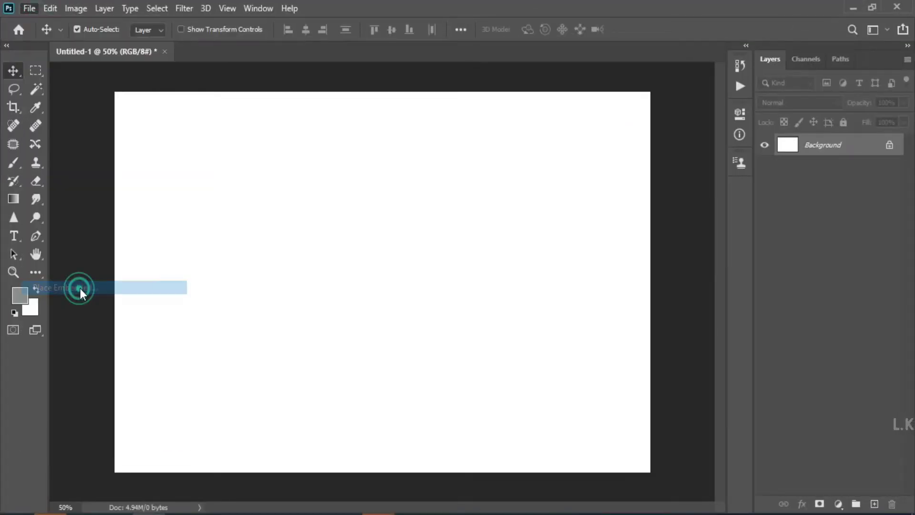
click(246, 127)
click(351, 316)
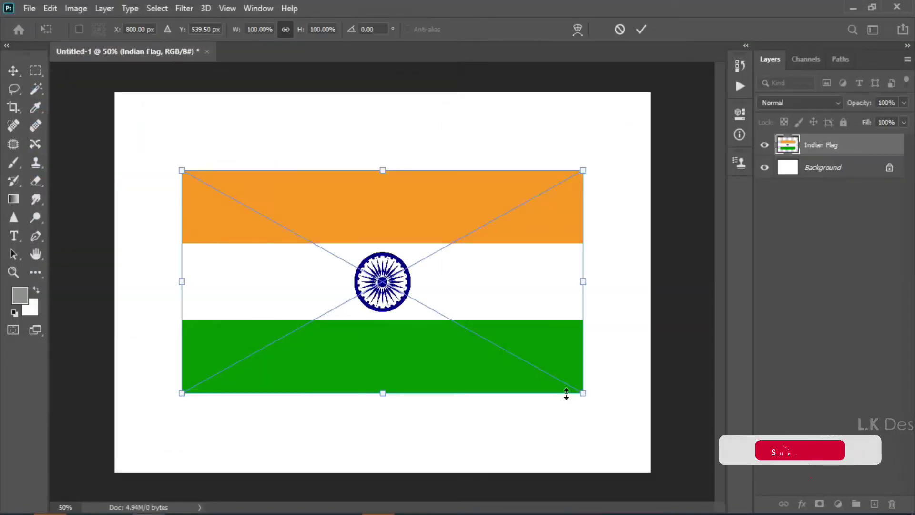
- Scale the flag down to 46.82%, centred on the canvas
drag(583, 392, 476, 333)
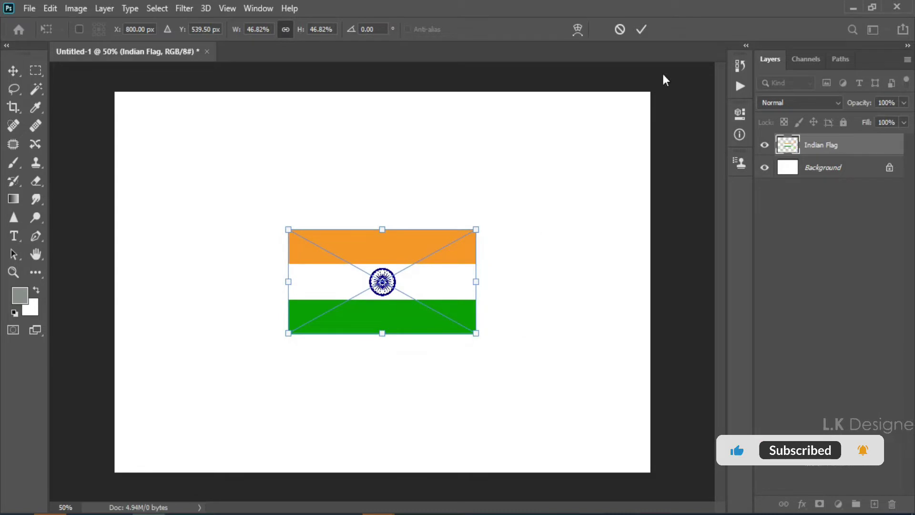
click(641, 29)
key(ctrl+t)
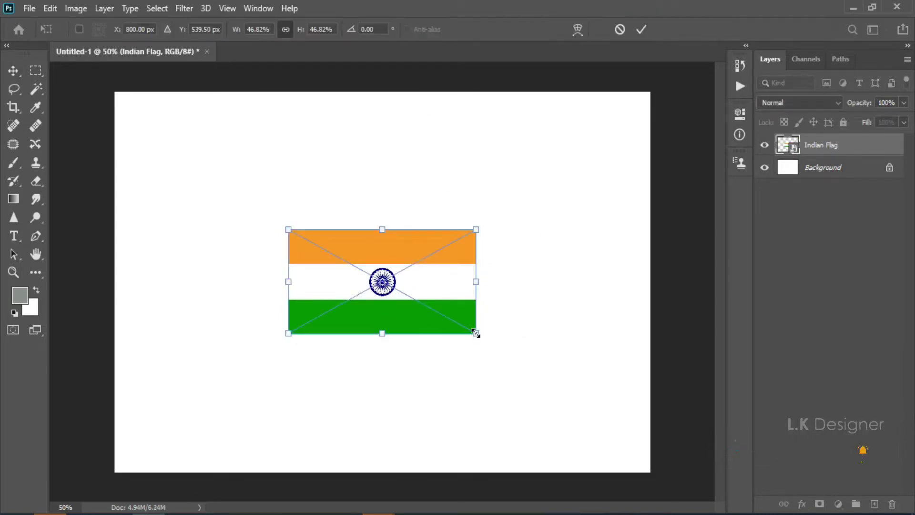
drag(475, 334, 468, 329)
click(641, 29)
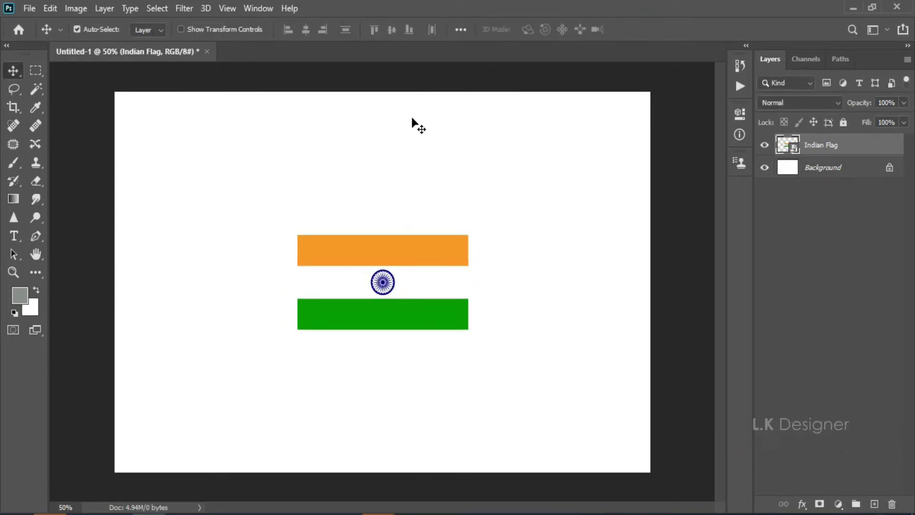
click(28, 8)
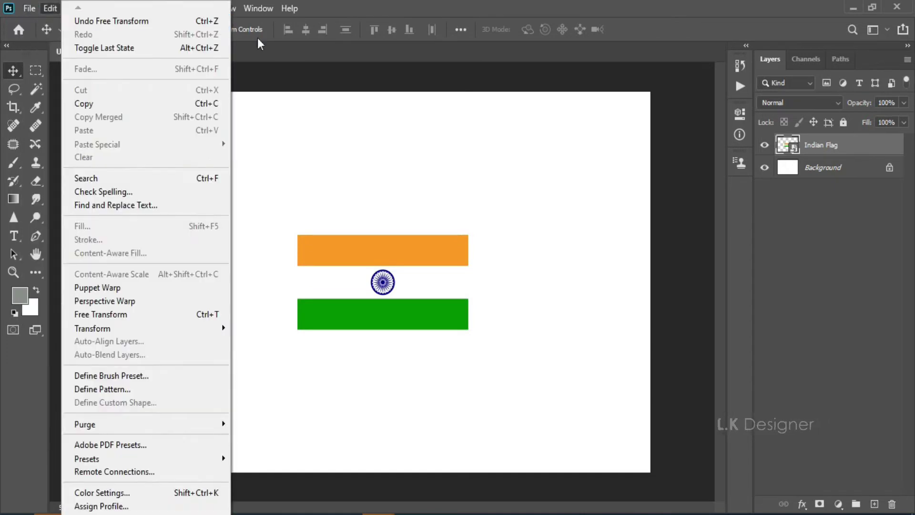
- Apply a Wave smart filter: 11 generators, wavelength 101–656, amplitude 1–100, scale 15%/100%
click(183, 8)
mouse_move(196, 194)
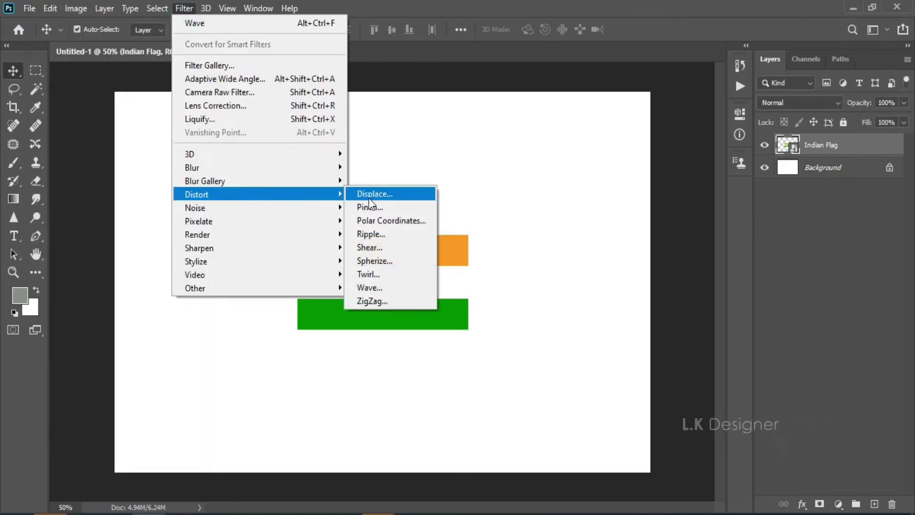
click(370, 288)
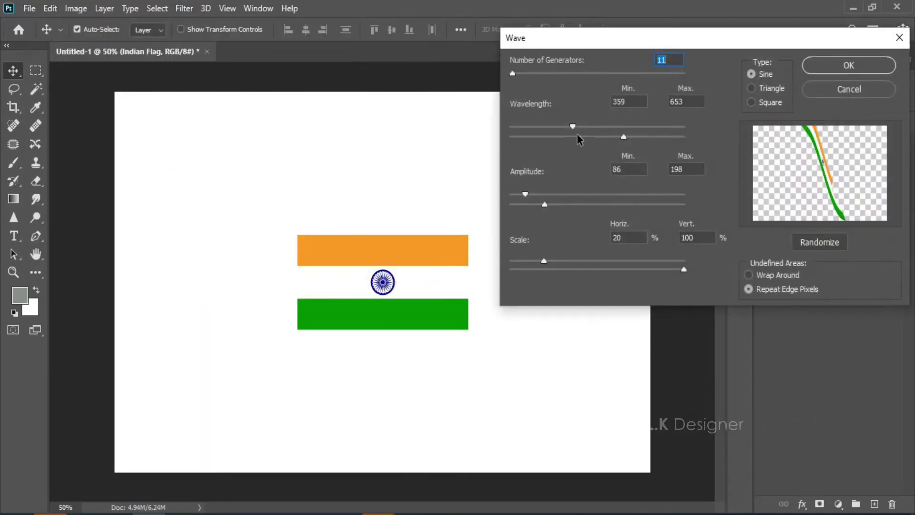
drag(572, 126, 570, 127)
mouse_move(512, 73)
mouse_down()
mouse_move(520, 73)
mouse_move(511, 74)
mouse_up()
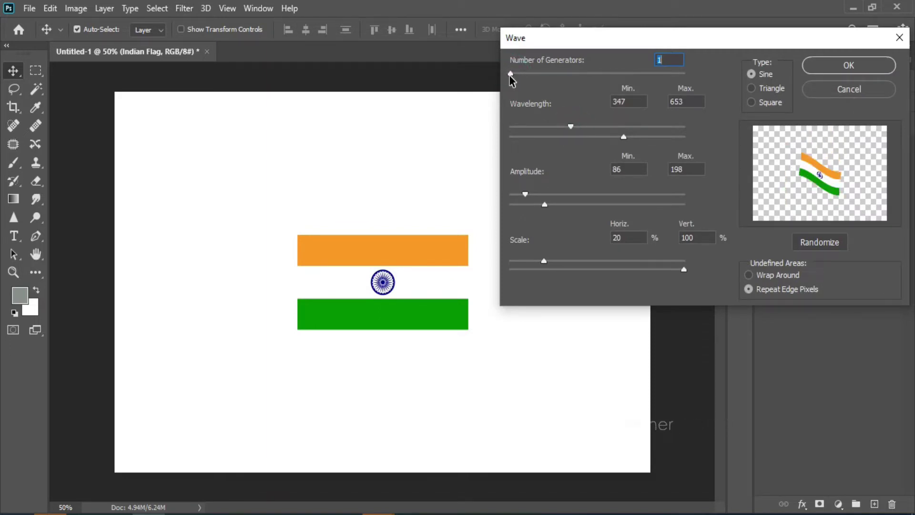
drag(511, 74, 512, 73)
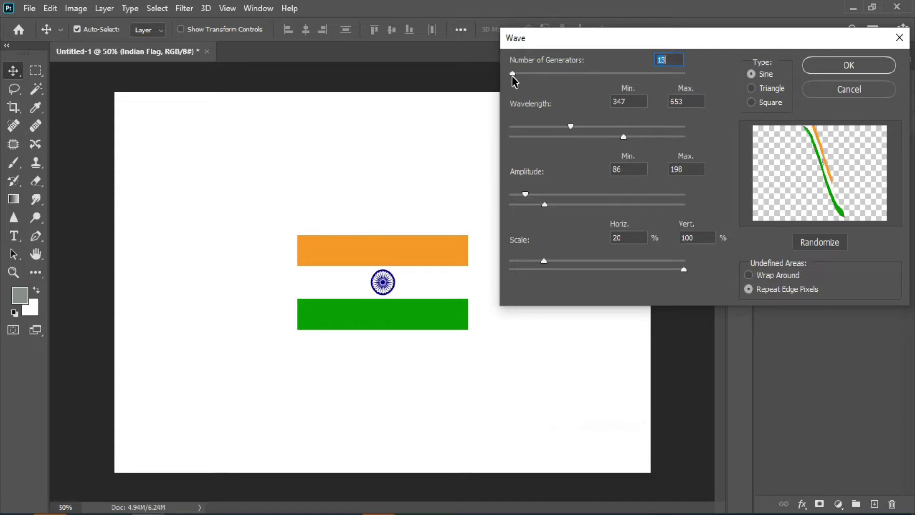
drag(571, 126, 529, 145)
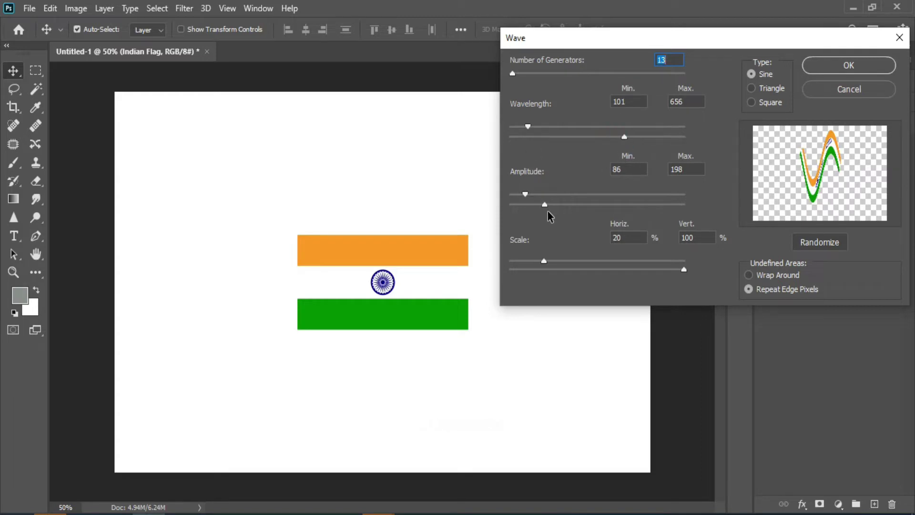
mouse_move(524, 197)
mouse_down()
mouse_move(509, 204)
mouse_move(532, 211)
mouse_up()
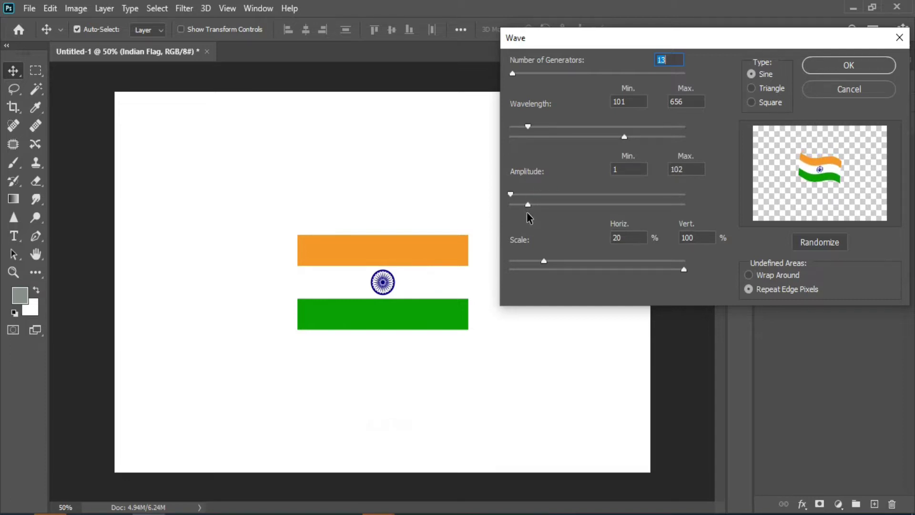
click(683, 170)
text(100)
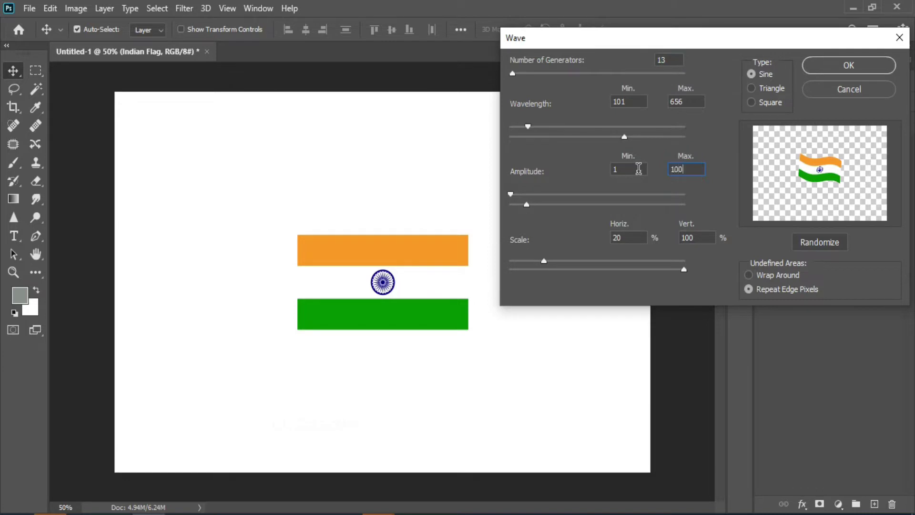
drag(538, 263, 534, 264)
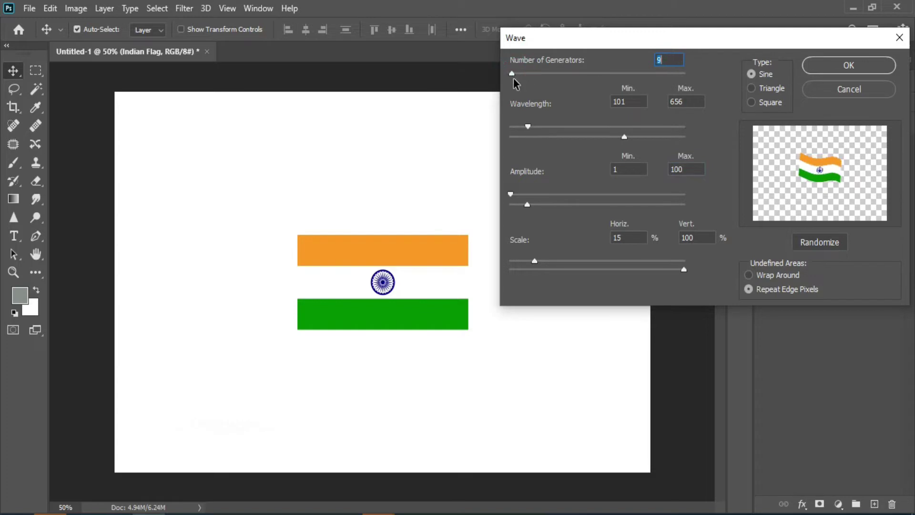
text(11)
click(848, 65)
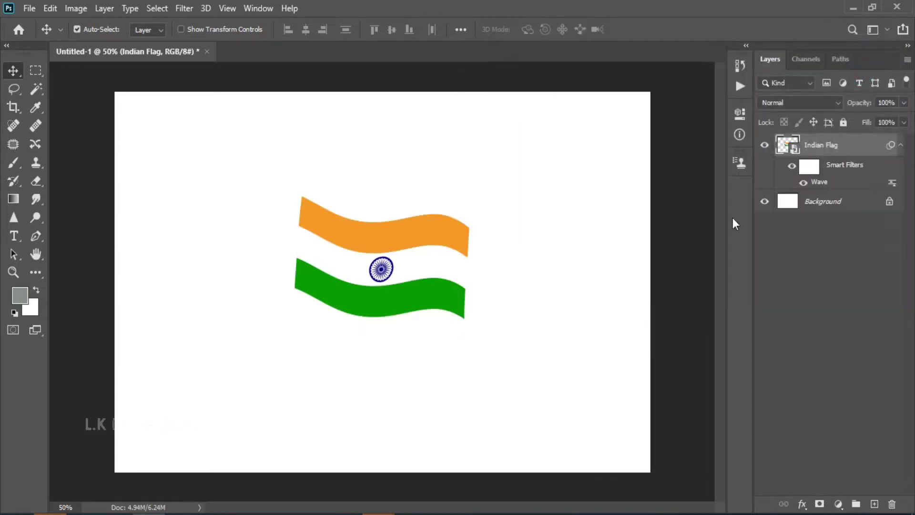
- Duplicate the Indian Flag layer and hide the original
click(900, 150)
right_click(849, 145)
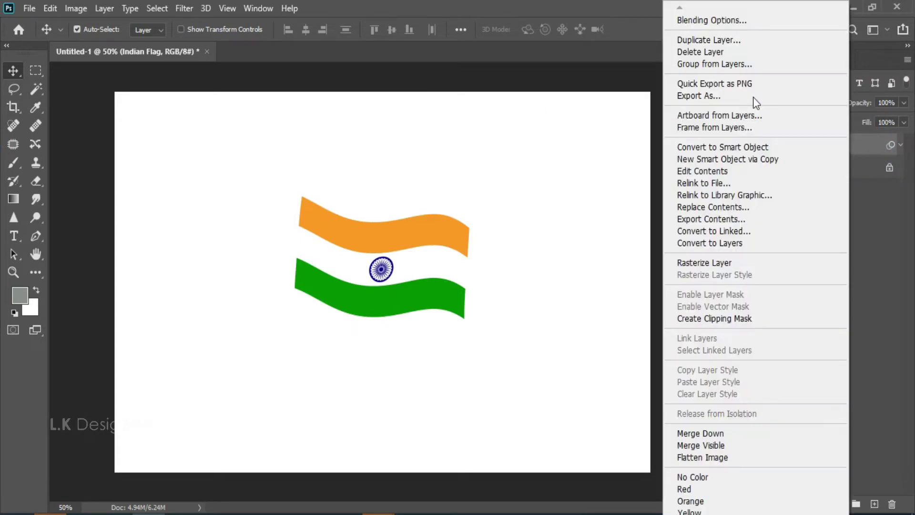
click(720, 39)
click(568, 133)
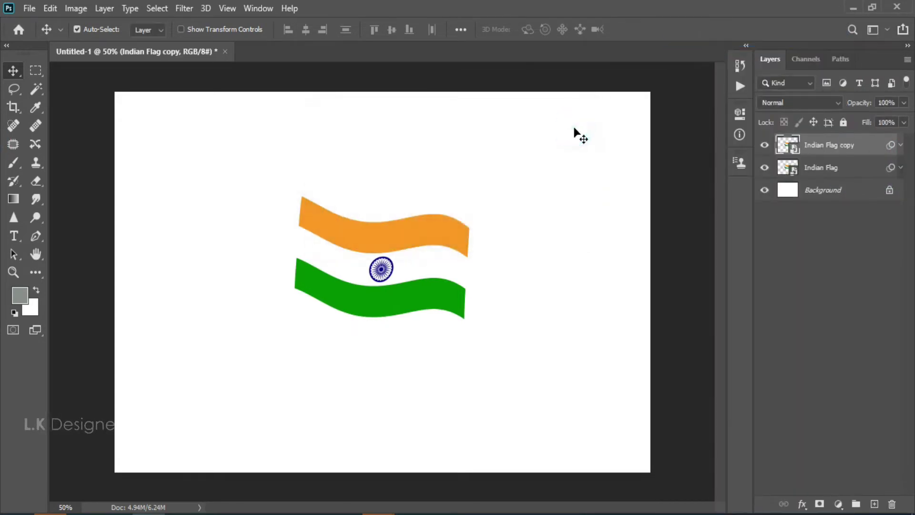
click(764, 167)
- Rewave Indian Flag copy with 10 generators and wavelength 120–676, then duplicate it again
click(900, 144)
double_click(818, 182)
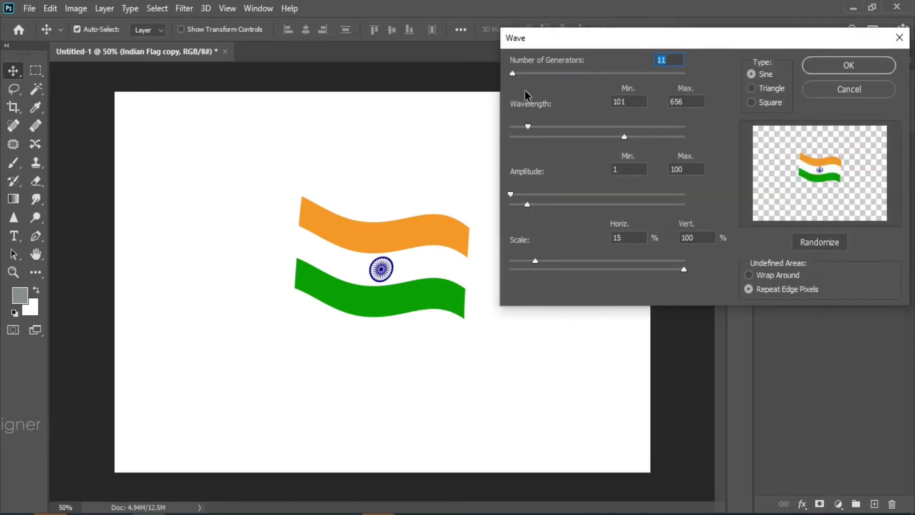
drag(513, 73, 515, 77)
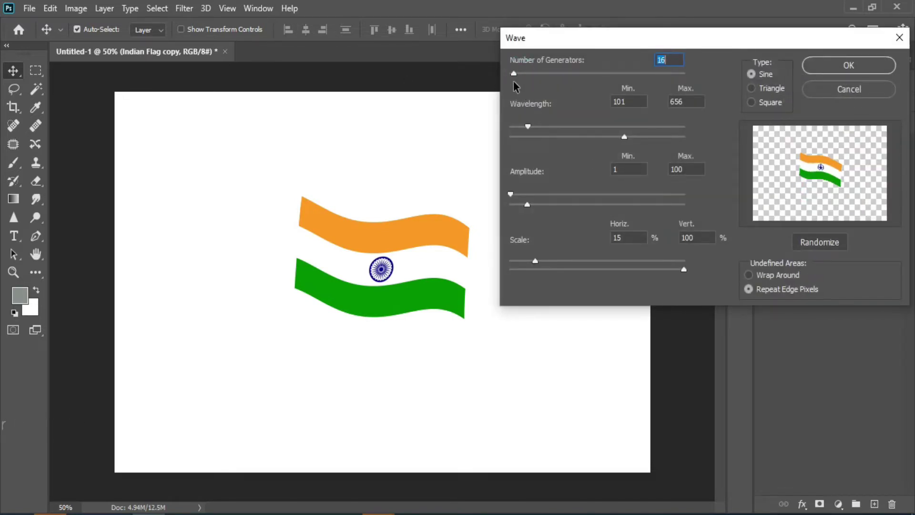
double_click(670, 61)
text(10)
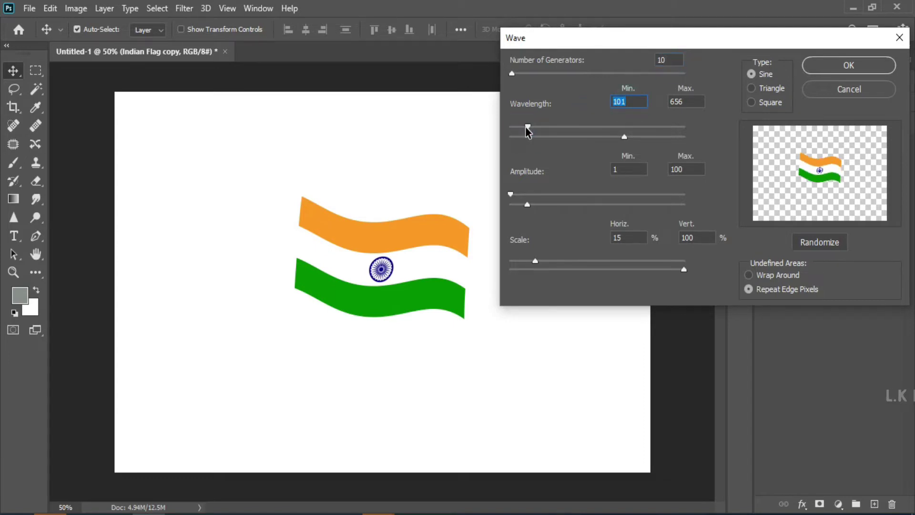
drag(528, 132, 530, 133)
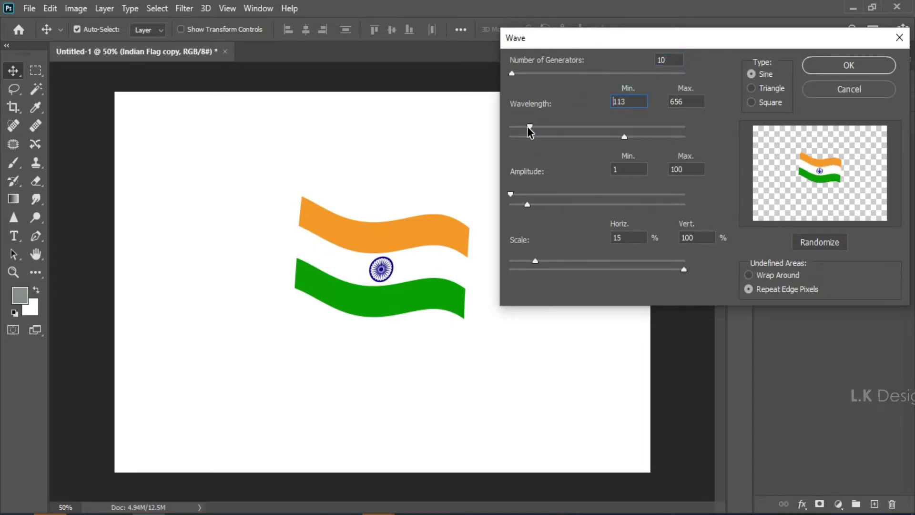
double_click(625, 102)
text(120)
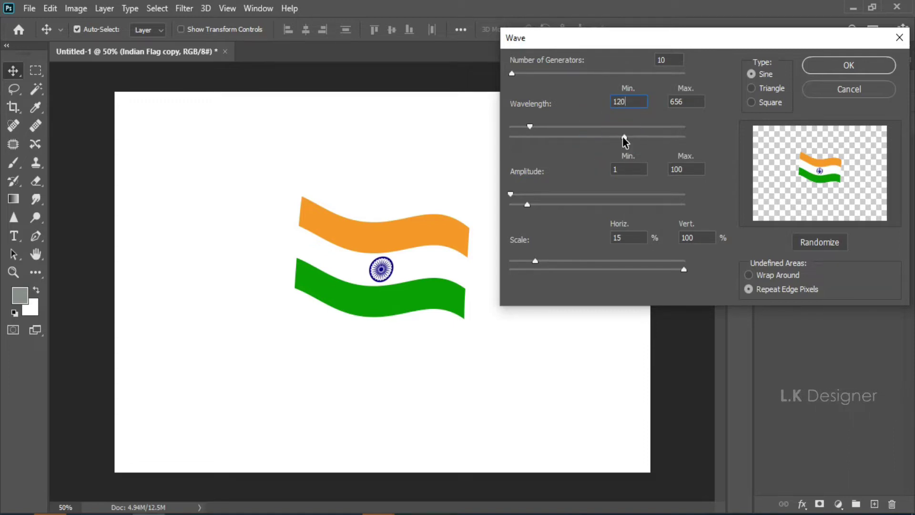
drag(626, 142, 629, 142)
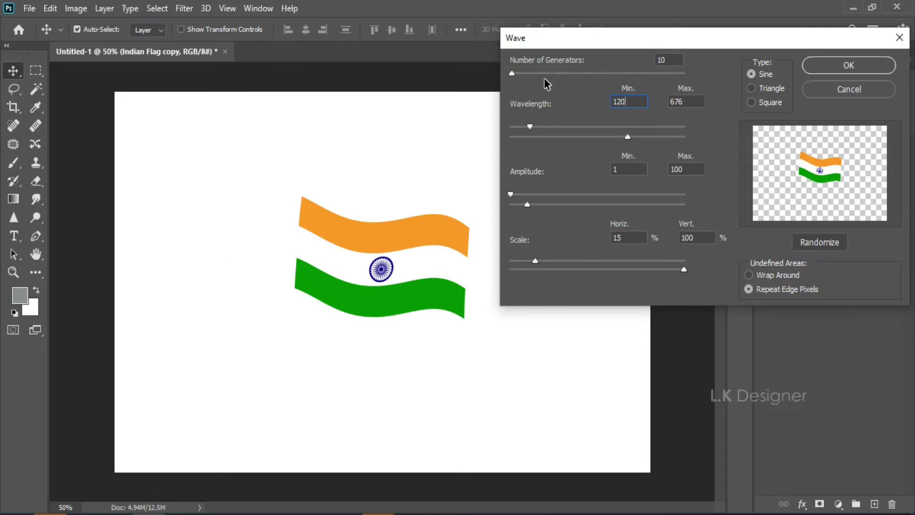
click(848, 65)
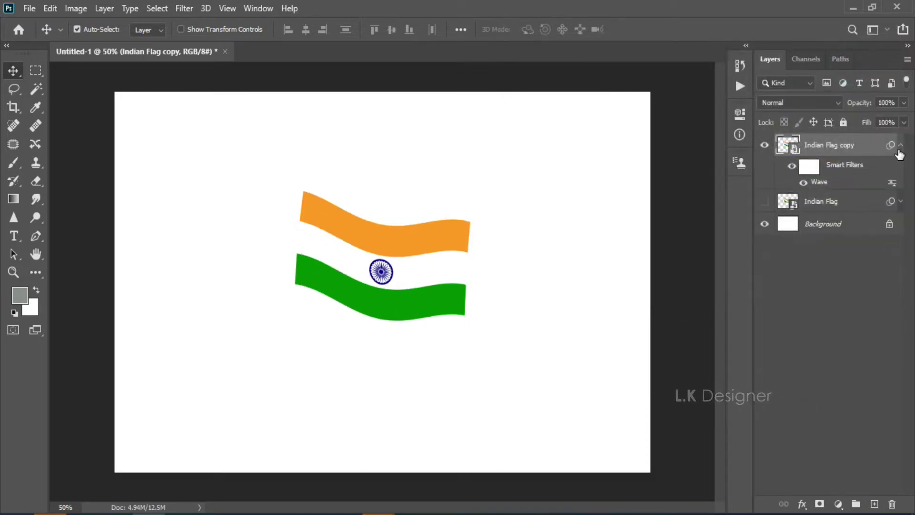
right_click(858, 145)
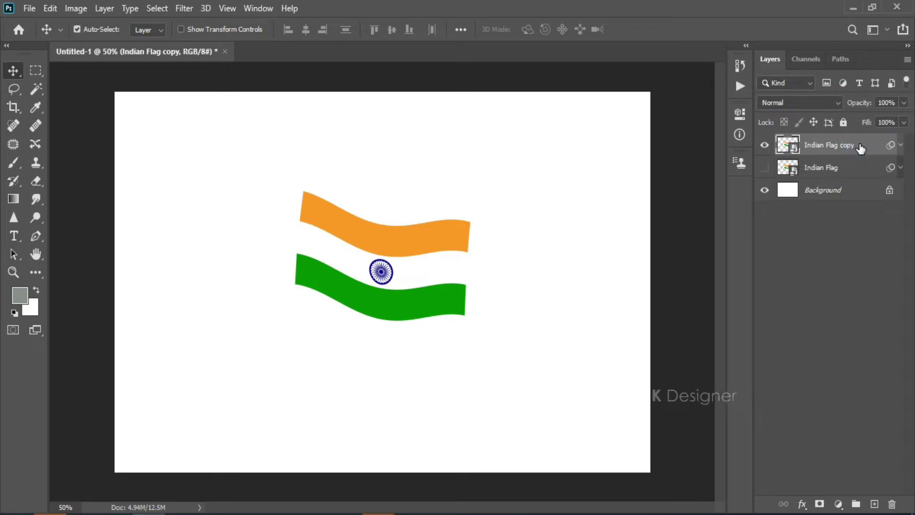
click(728, 40)
- Rewave Indian Flag copy 2 with 11 generators and wavelength 113–756
click(526, 136)
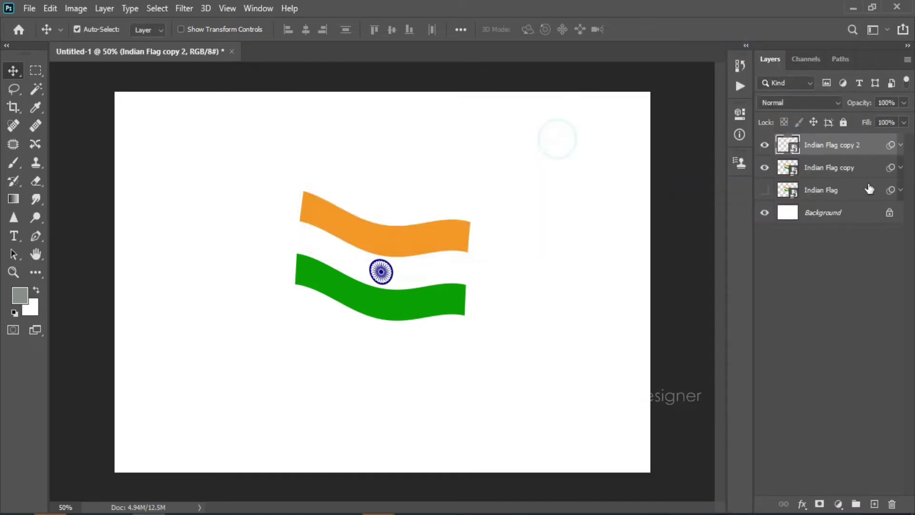
click(900, 145)
double_click(796, 186)
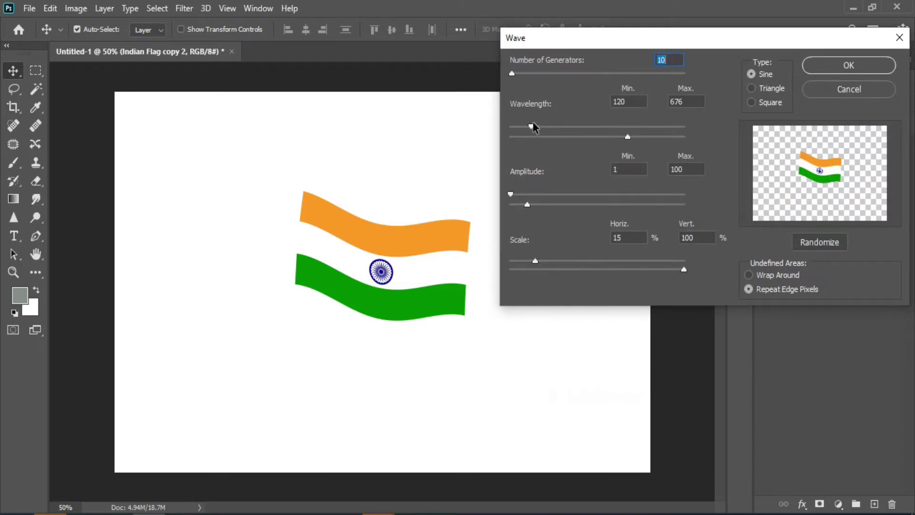
drag(513, 74, 514, 75)
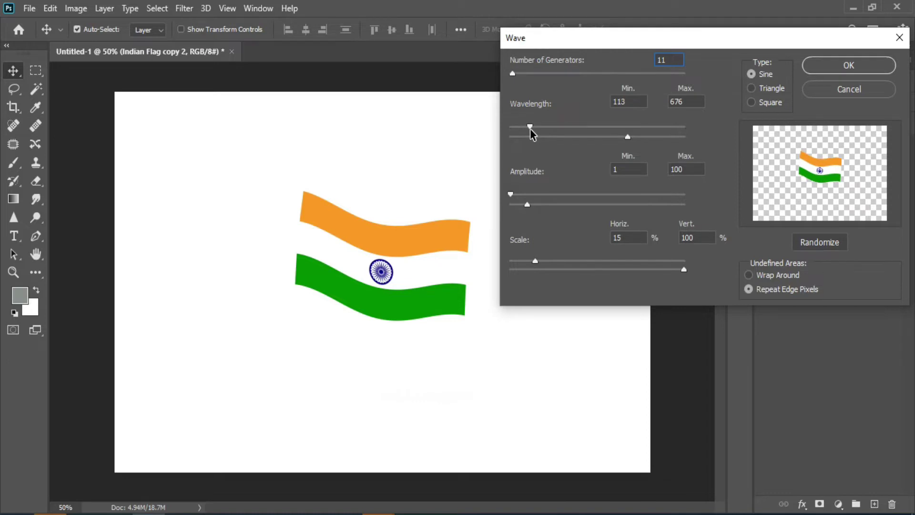
drag(628, 139, 630, 138)
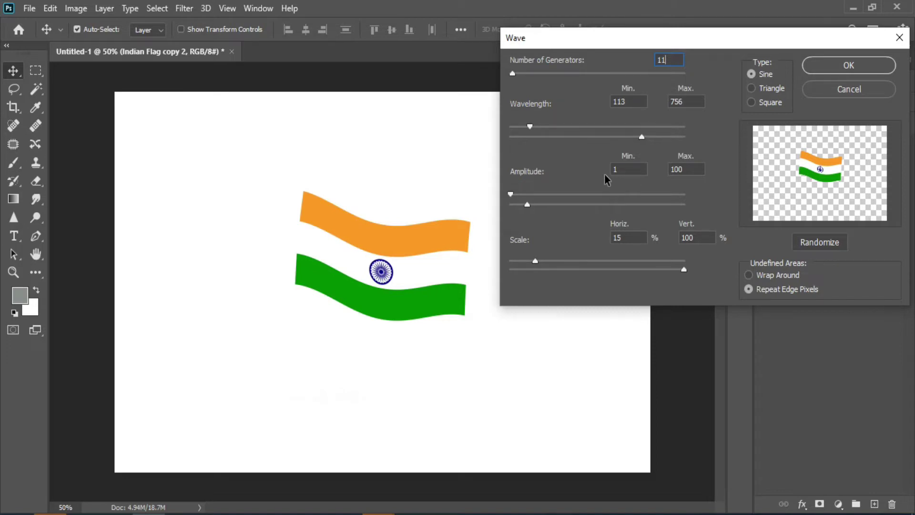
click(598, 161)
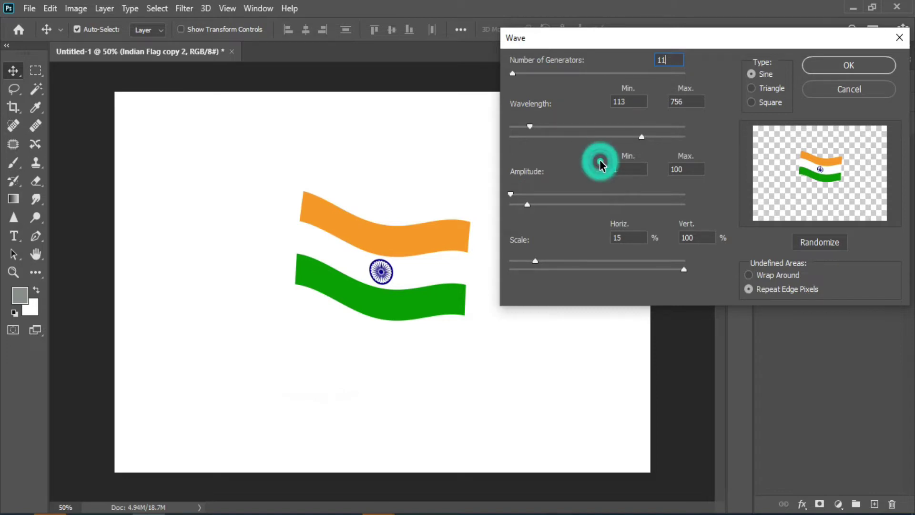
click(842, 67)
click(901, 146)
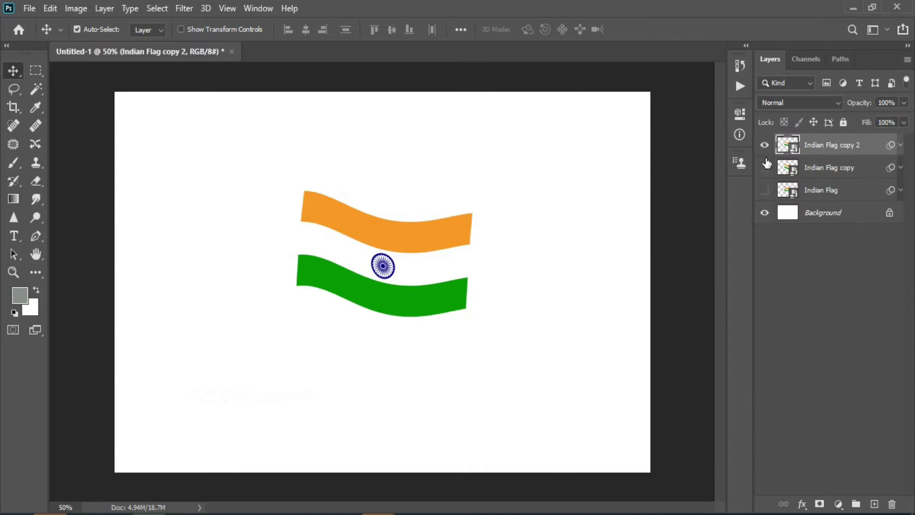
- Duplicate to Indian Flag copy 3 and rewave it with 13 generators, minimum wavelength 143
right_click(872, 147)
click(731, 43)
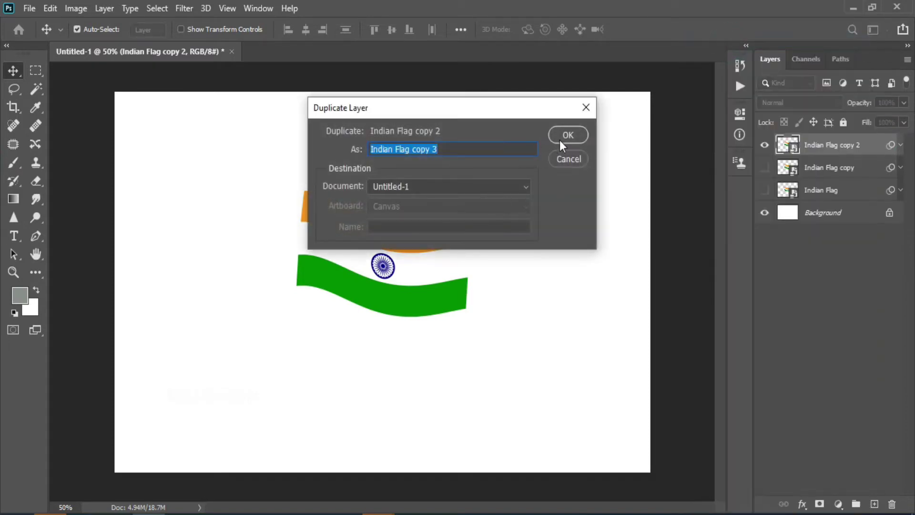
click(564, 137)
click(900, 145)
double_click(822, 181)
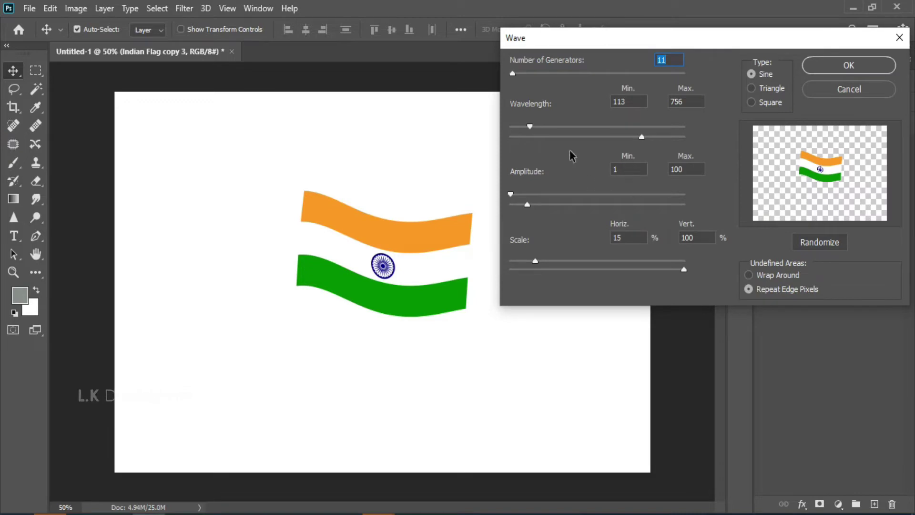
drag(511, 74, 513, 77)
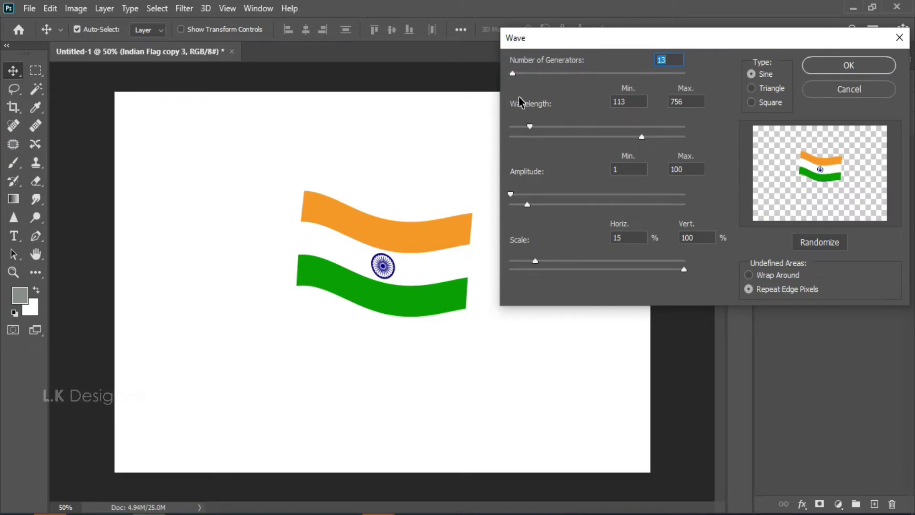
drag(529, 127, 535, 127)
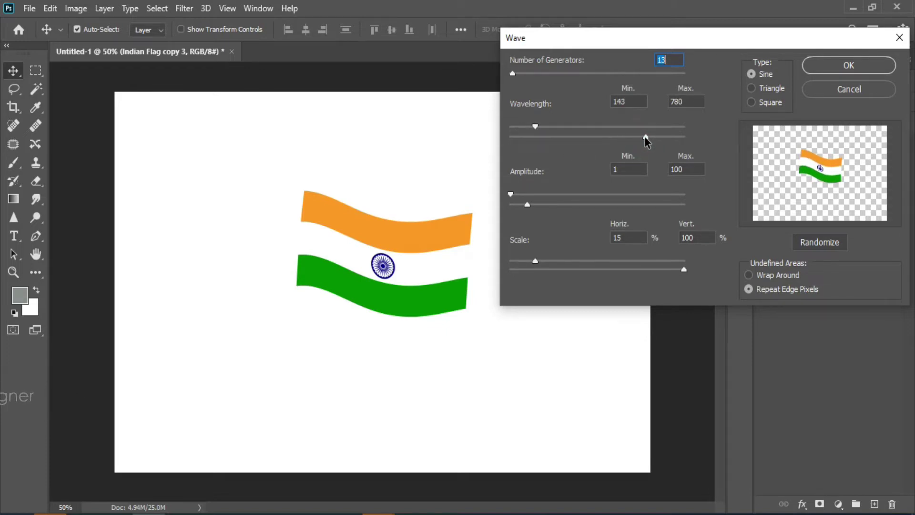
click(846, 72)
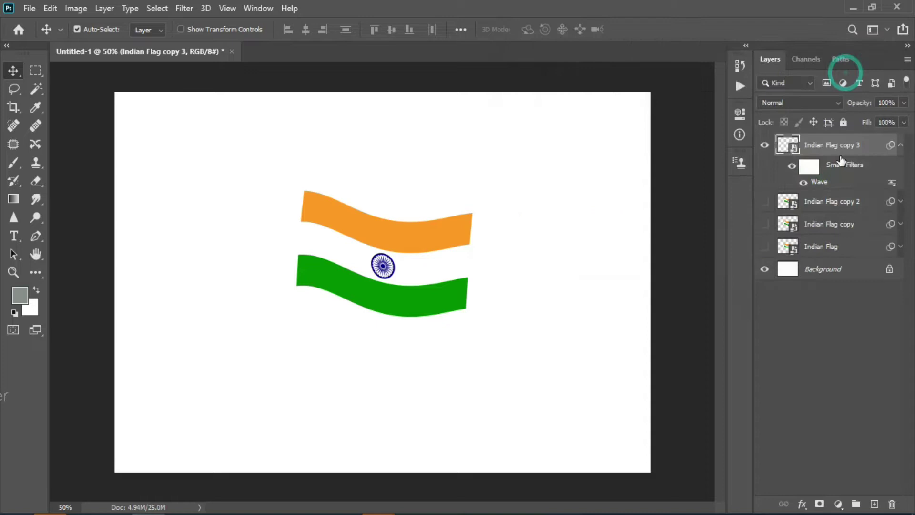
click(901, 145)
- Duplicate to Indian Flag copy 4 and rewave it with wavelength 128–868
right_click(882, 151)
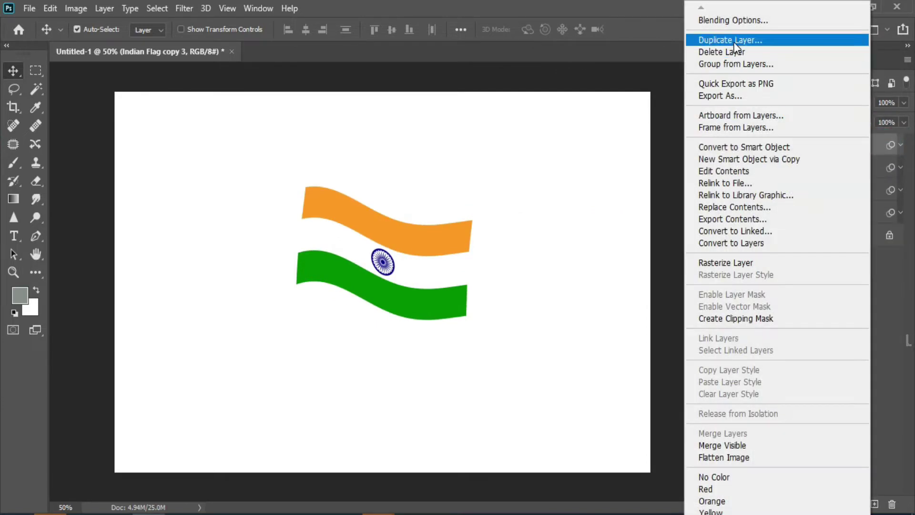
click(763, 40)
click(578, 137)
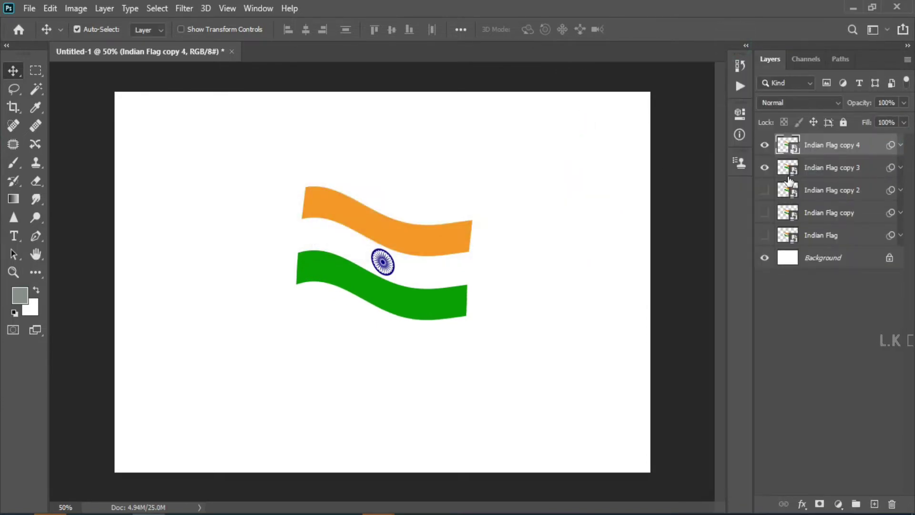
click(900, 145)
double_click(829, 188)
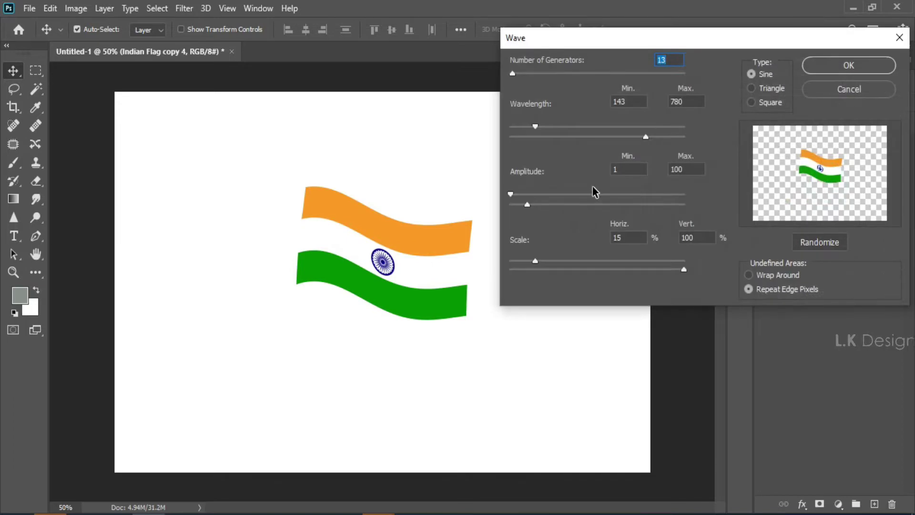
drag(535, 127, 532, 126)
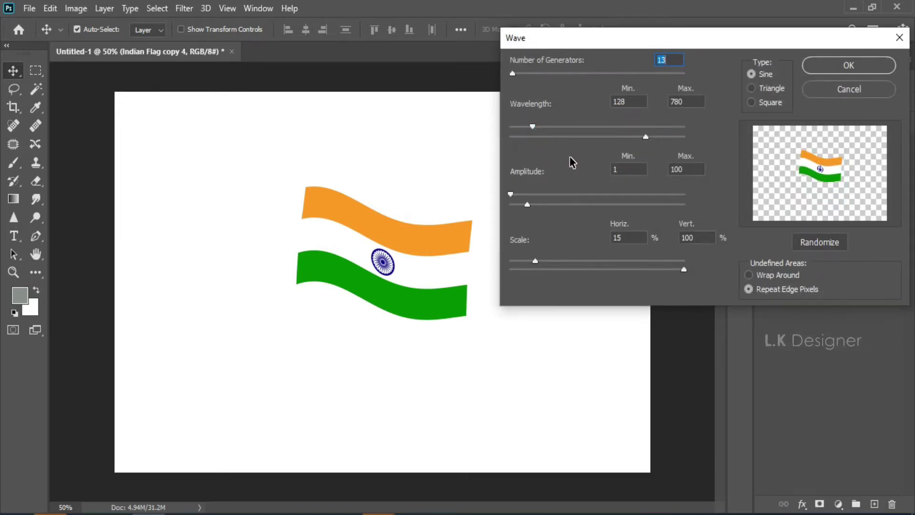
drag(646, 137, 661, 138)
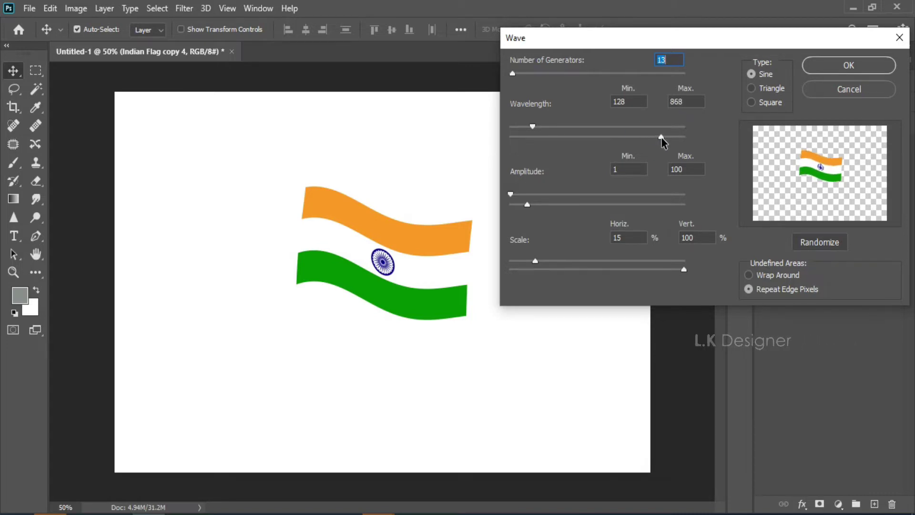
click(846, 67)
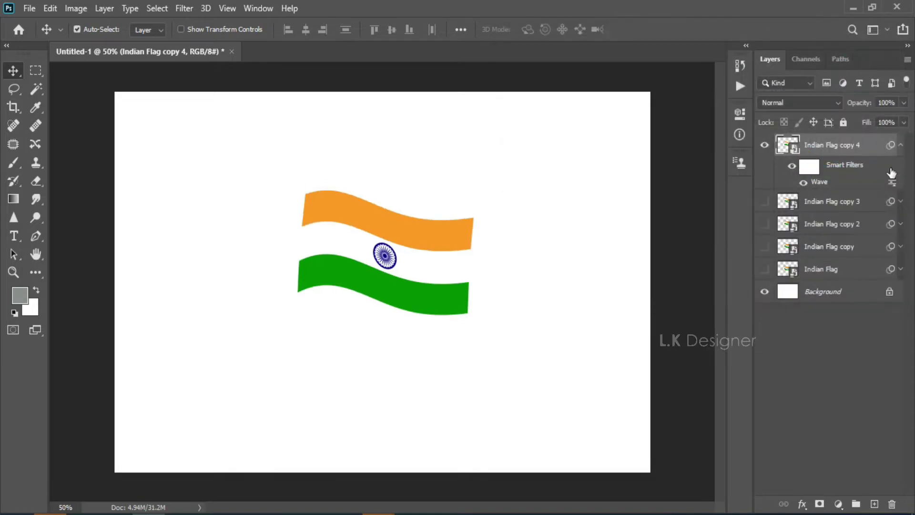
- Duplicate to Indian Flag copy 5 and hide Indian Flag copy 4
click(901, 145)
right_click(872, 151)
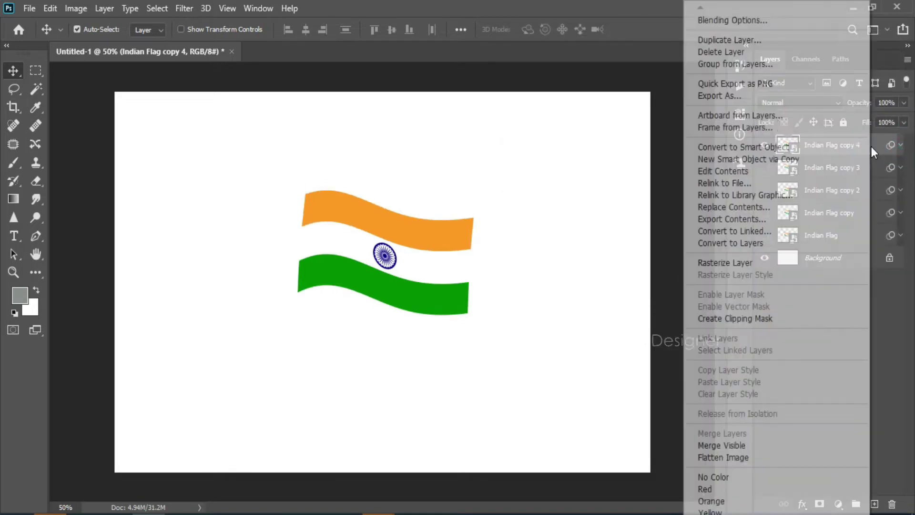
click(731, 41)
click(576, 134)
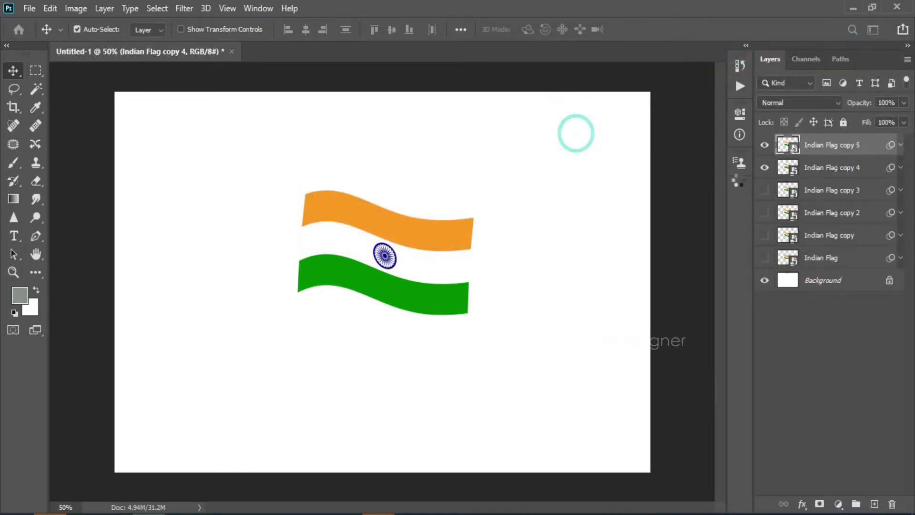
click(764, 167)
- Rewave Indian Flag copy 5 with maximum wavelength 999 and 14 generators
click(901, 145)
double_click(825, 182)
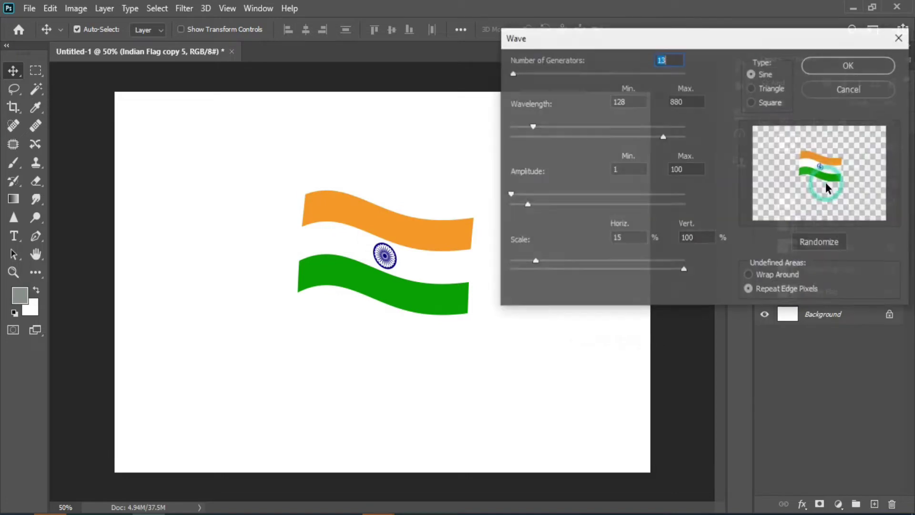
drag(663, 138, 685, 138)
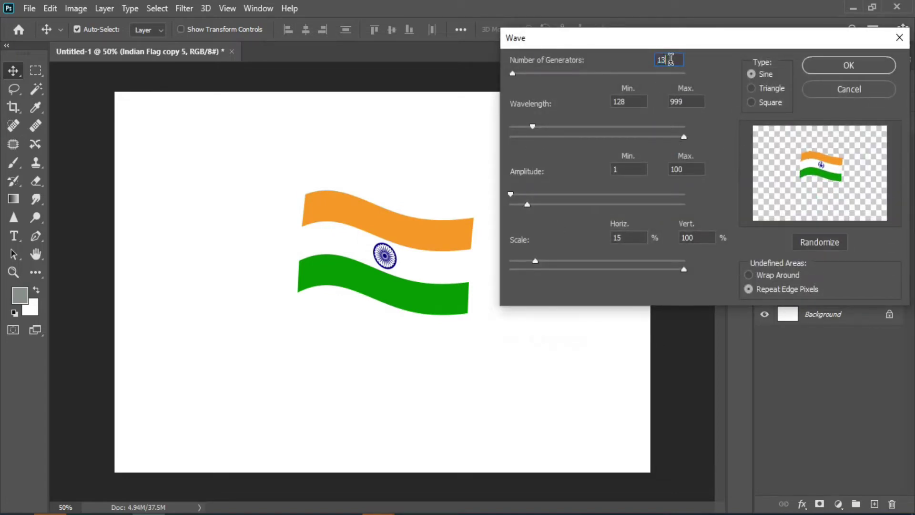
text(16)
click(849, 65)
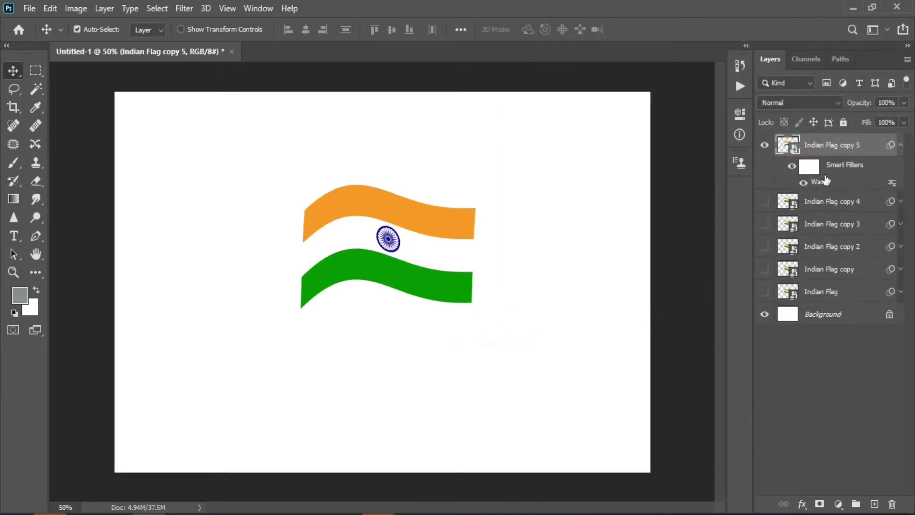
double_click(826, 180)
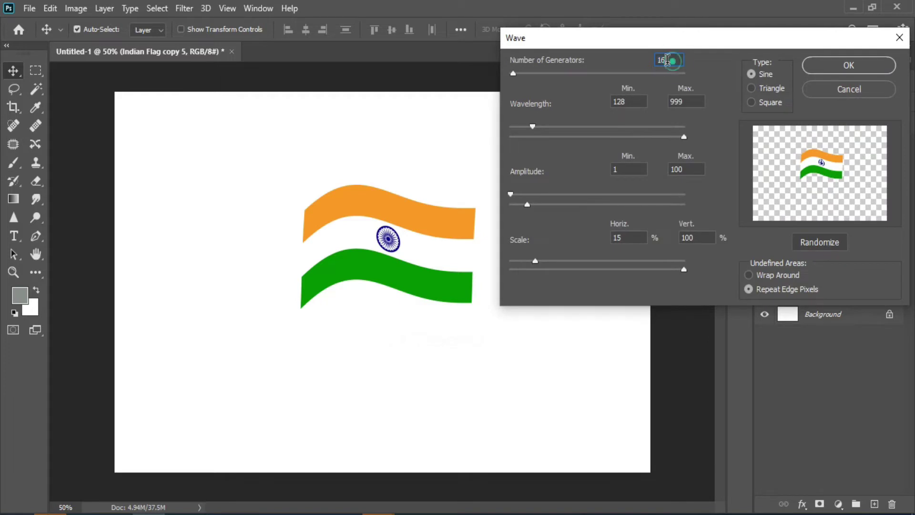
text(1)
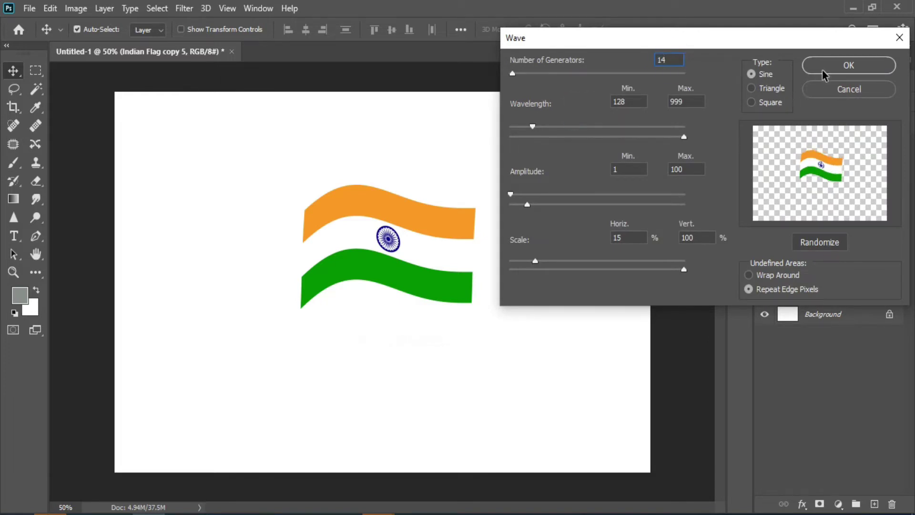
click(823, 71)
click(900, 145)
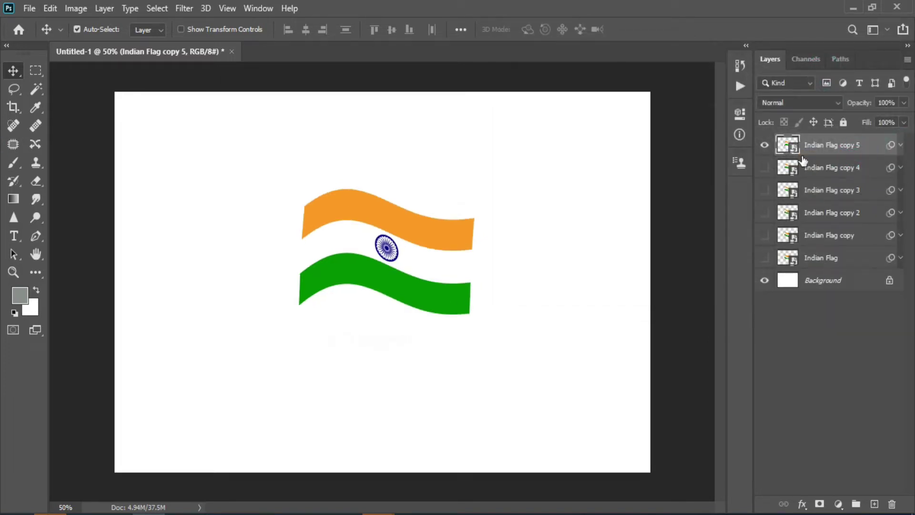
- Show only the original Indian Flag layer and open the animation Timeline
double_click(765, 145)
click(764, 258)
click(257, 9)
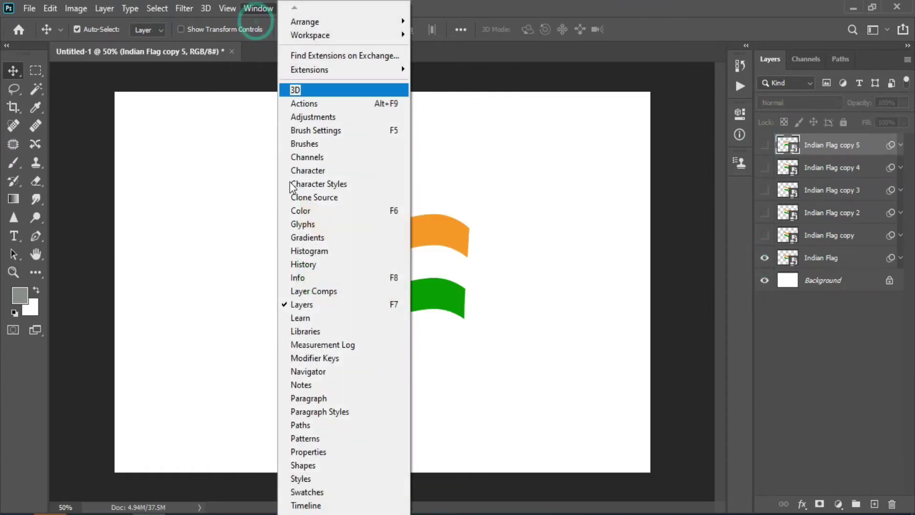
click(295, 499)
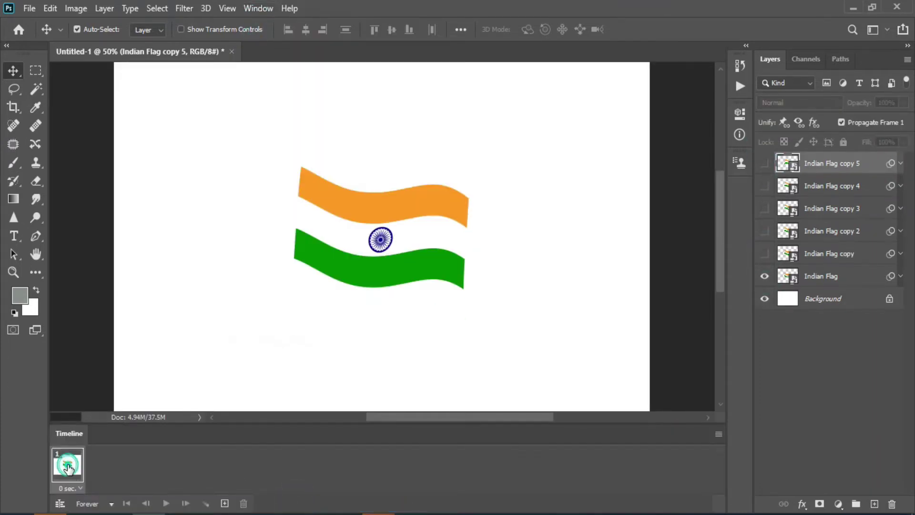
- Add frames 2–4 showing Indian Flag copy, copy 2 and copy 3 respectively
click(224, 503)
click(765, 253)
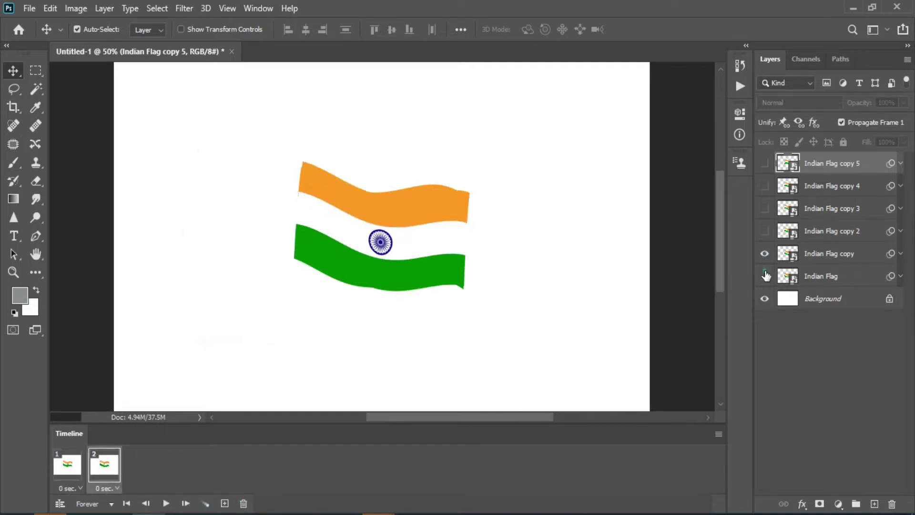
click(765, 276)
click(224, 503)
click(764, 231)
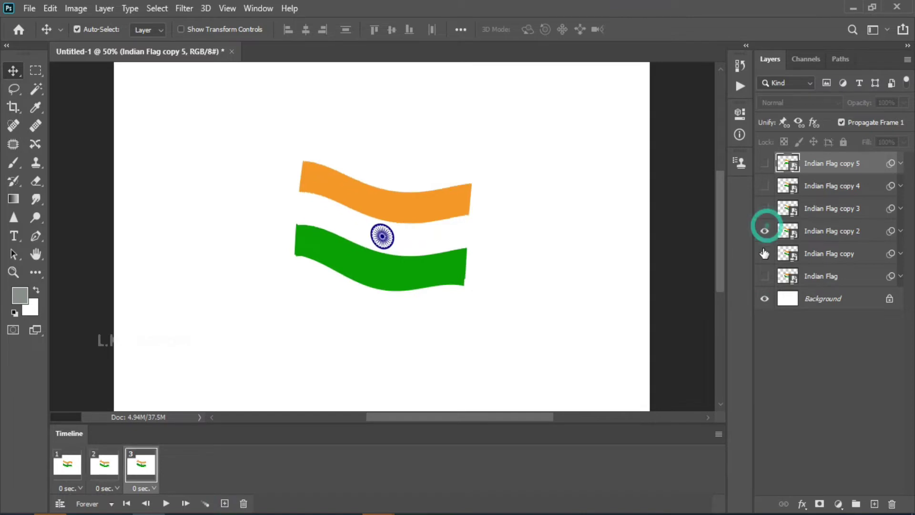
click(765, 253)
click(224, 503)
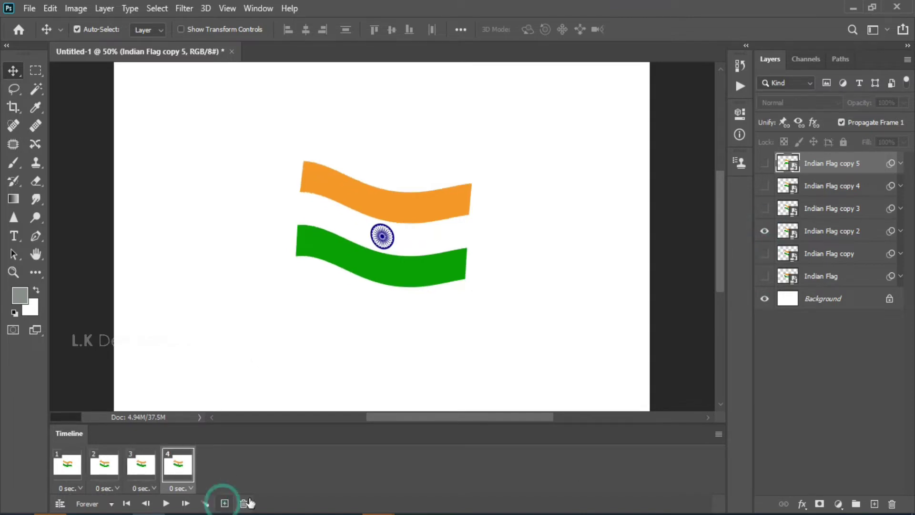
click(764, 208)
click(764, 231)
- Add frames 5 and 6 showing Indian Flag copy 4 and copy 5
click(224, 503)
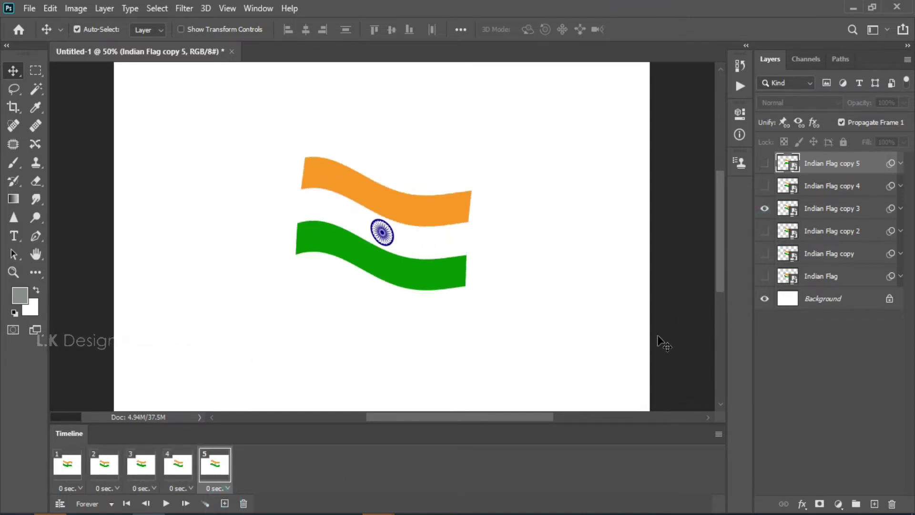
click(765, 185)
click(764, 208)
click(224, 503)
click(765, 163)
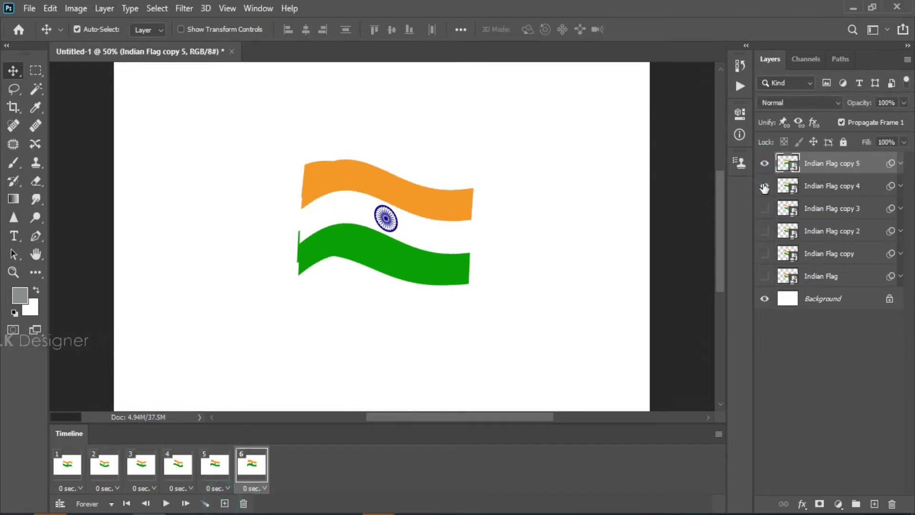
click(765, 185)
click(67, 465)
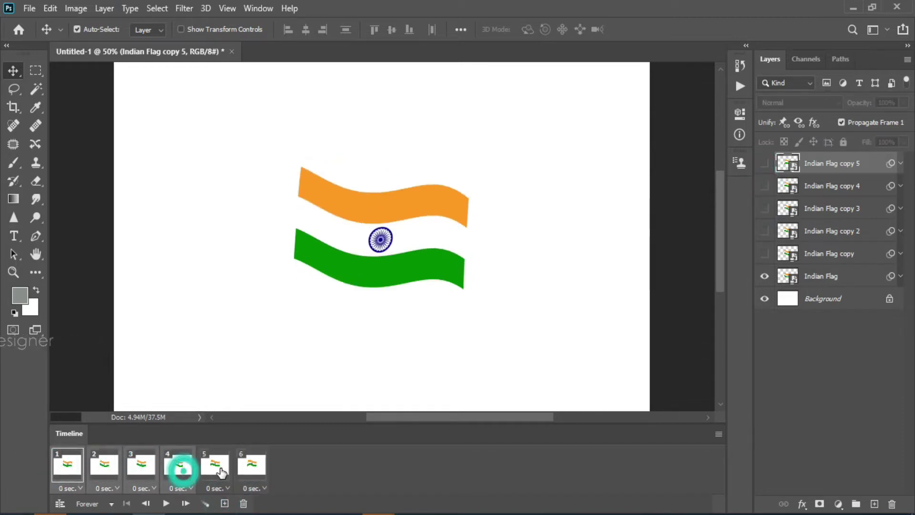
click(264, 488)
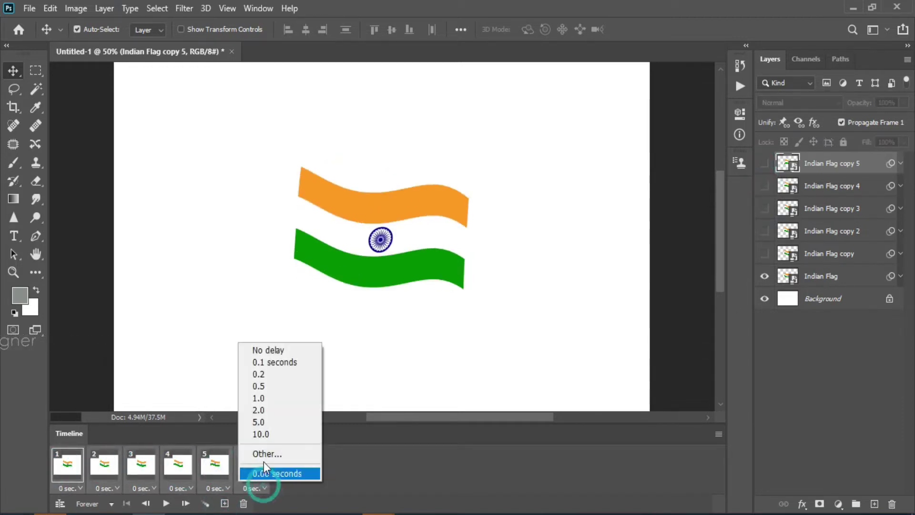
- Set all six frames to a 0.2-second delay and preview the looping animation
click(270, 379)
click(199, 362)
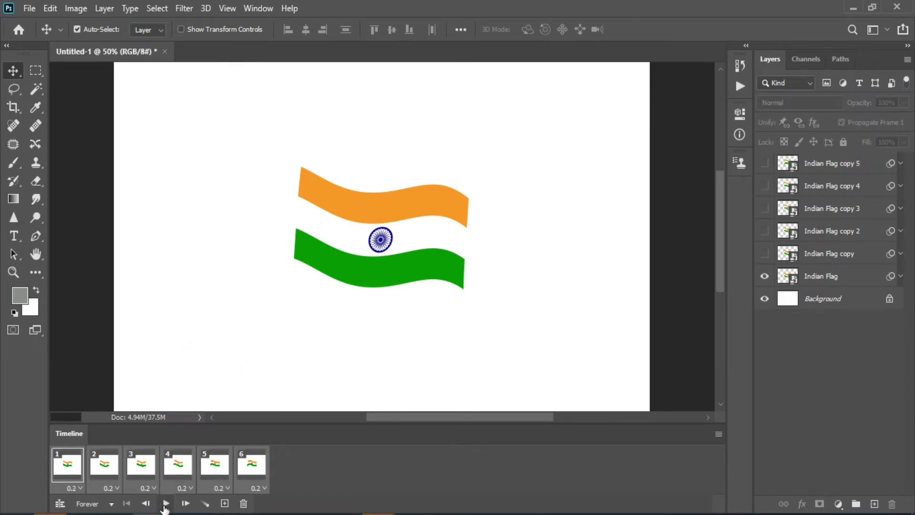
click(165, 505)
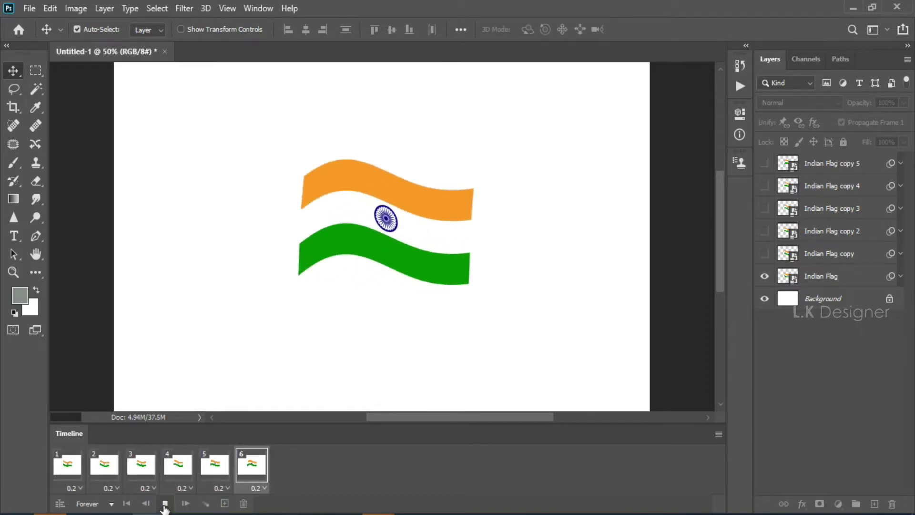
click(163, 505)
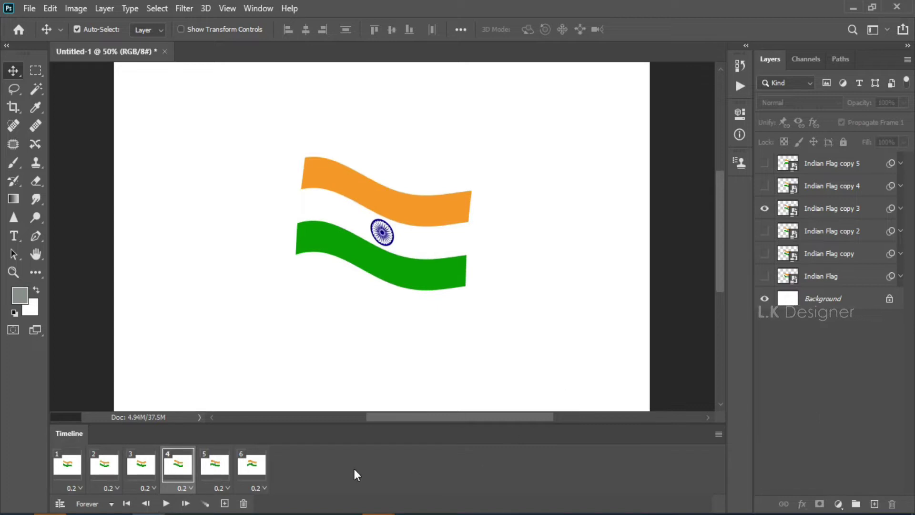
- Jump to the sixth frame and fit the whole canvas on screen
click(251, 464)
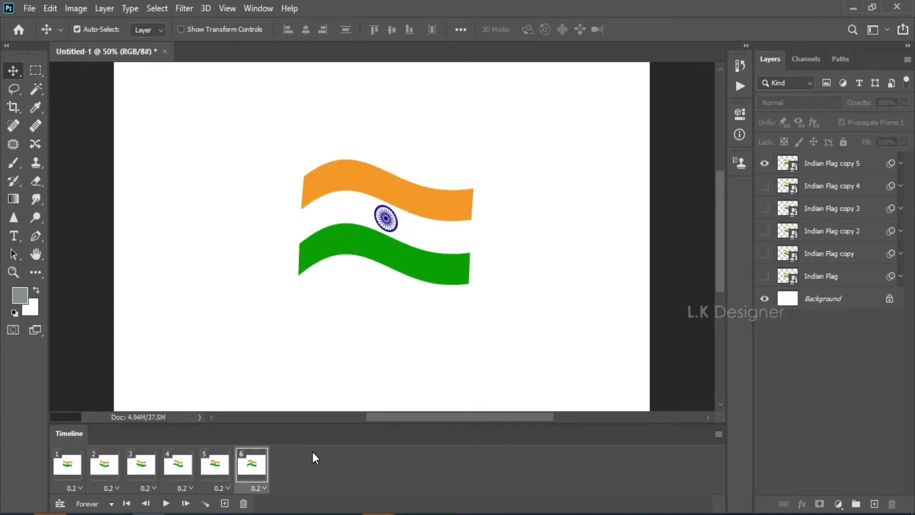
drag(406, 415, 410, 415)
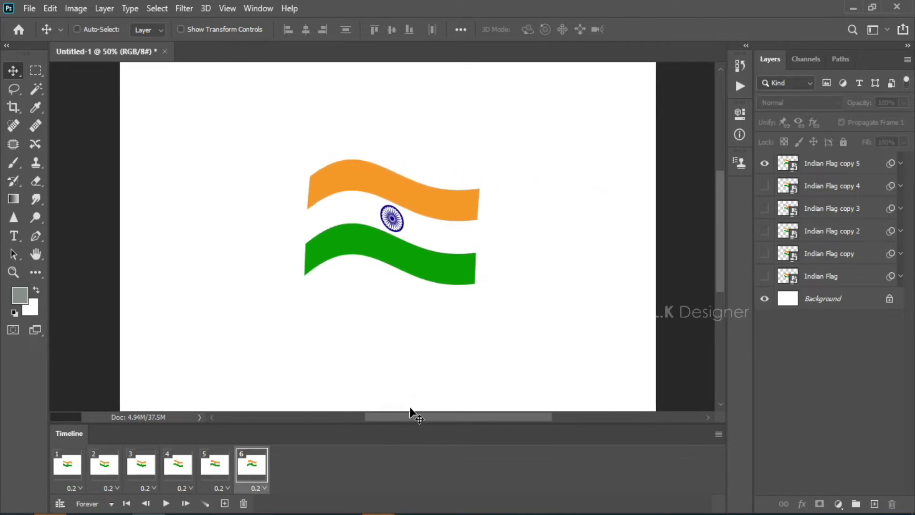
key(ctrl+0)
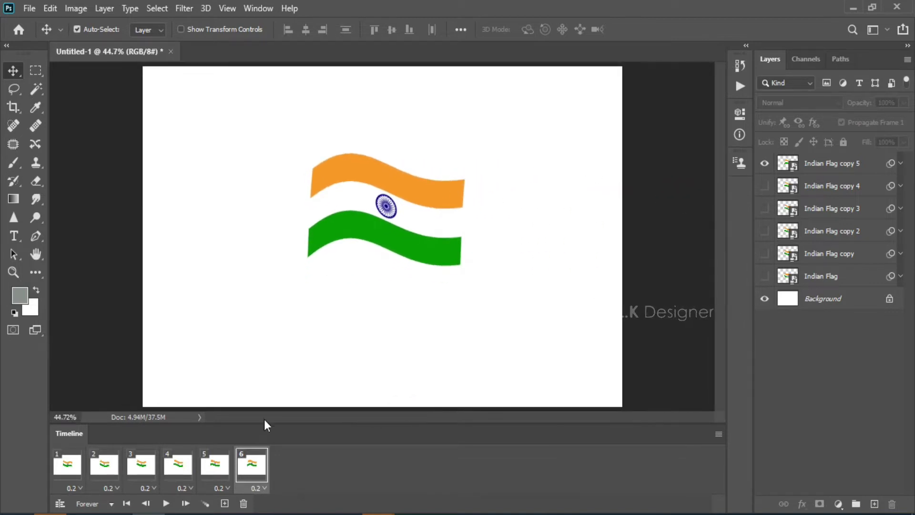
- Convert to a video timeline and merge all flag layers into one smart object
click(60, 503)
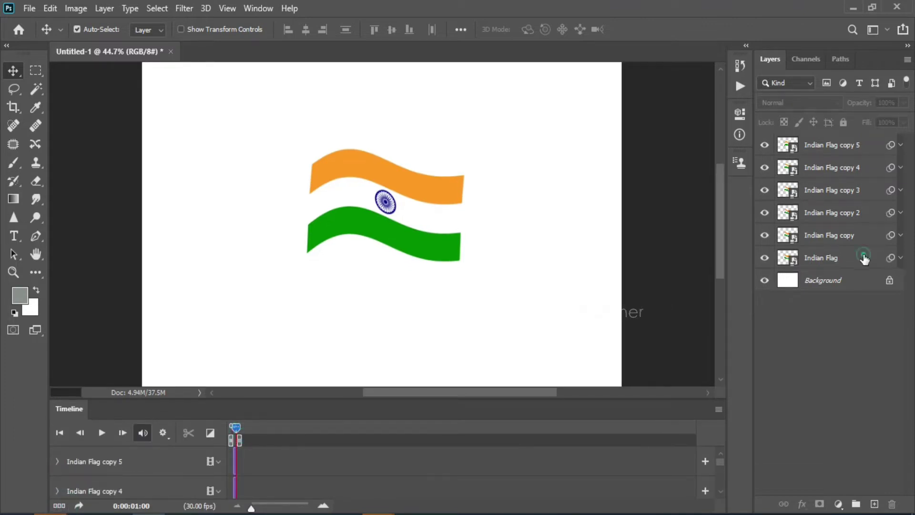
click(864, 257)
shift+click(847, 145)
right_click(846, 144)
click(742, 148)
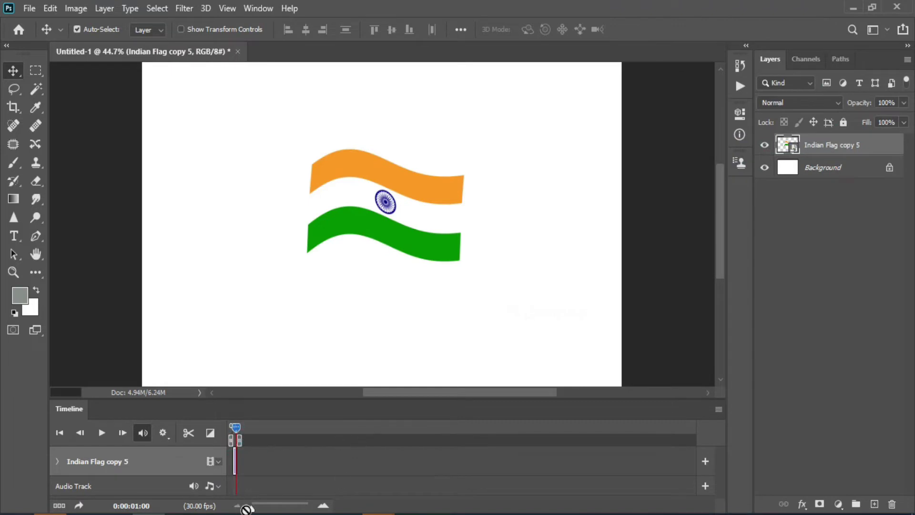
- Duplicate the flag smart object into Indian Flag copy 6 with Ctrl+J
drag(246, 509, 269, 509)
drag(355, 426, 271, 426)
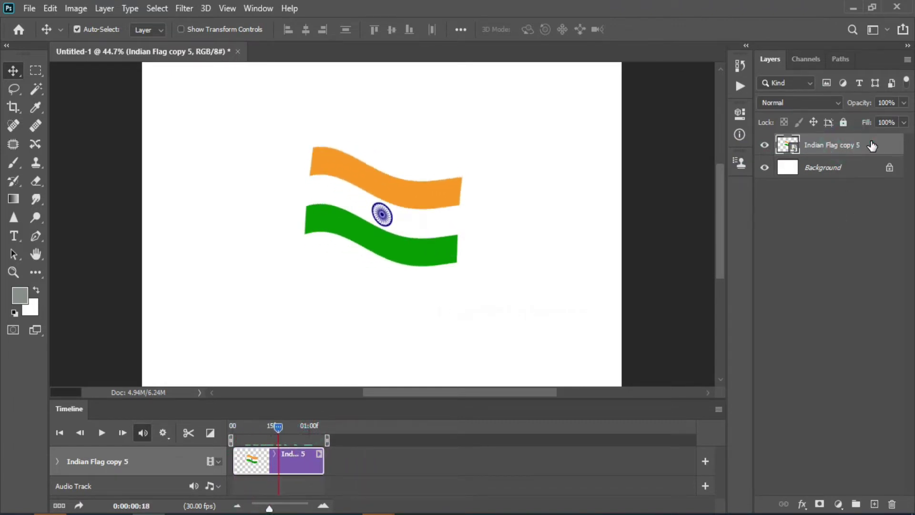
key(ctrl+j)
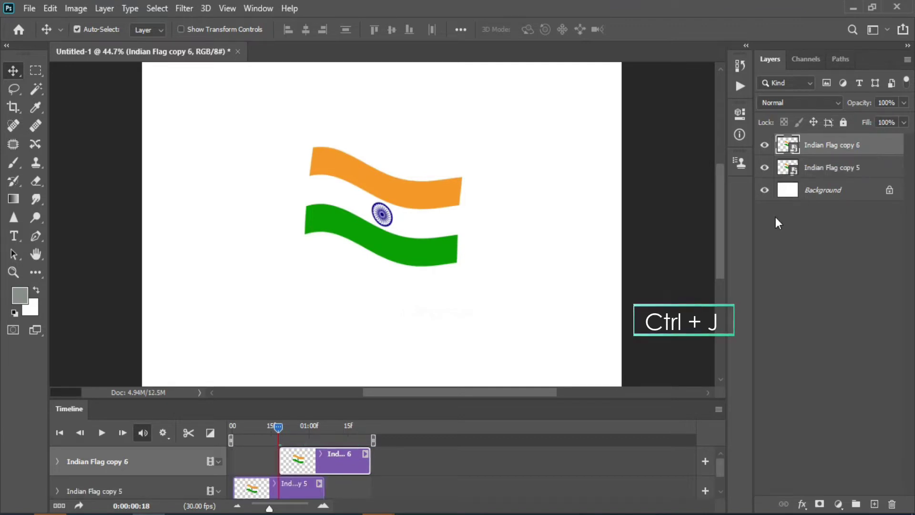
- Align the copy 6 clip and duplicate the flag clip into copies 7 and 8
drag(336, 453, 382, 483)
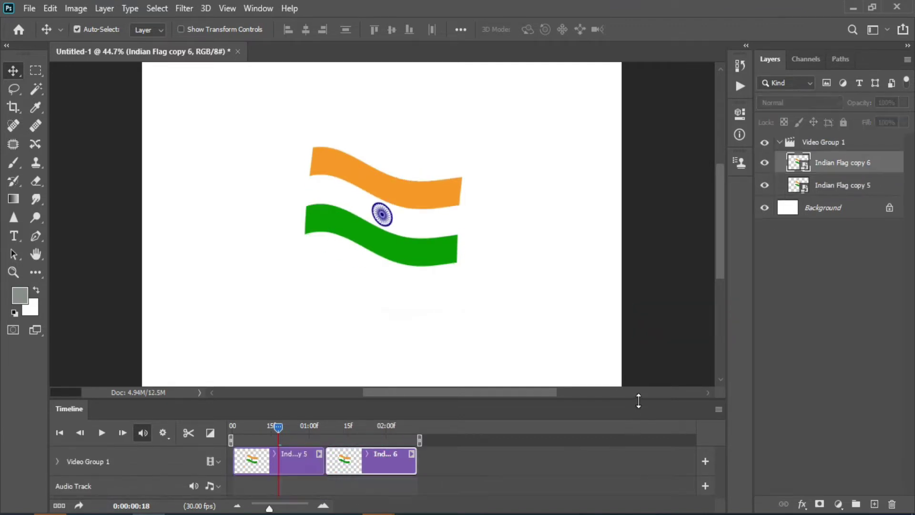
mouse_move(637, 400)
mouse_down()
mouse_move(637, 304)
mouse_move(637, 322)
mouse_up()
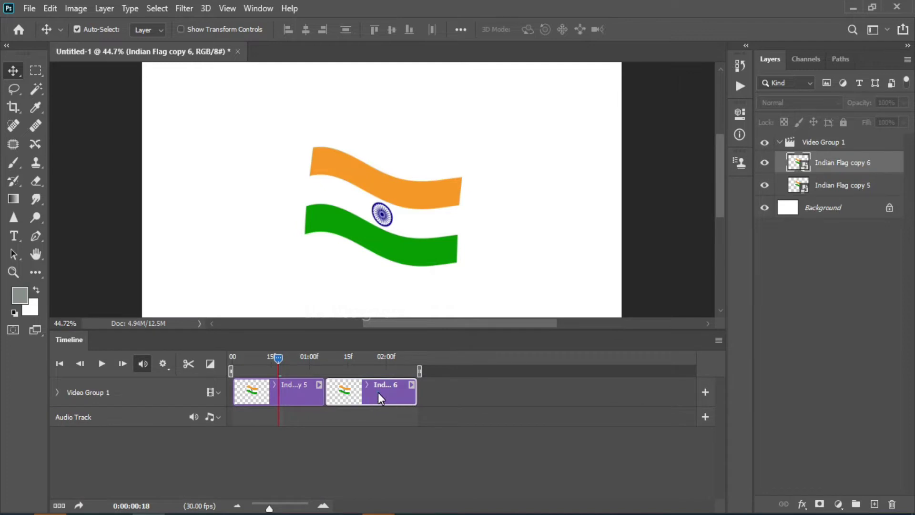
key(ctrl+j)
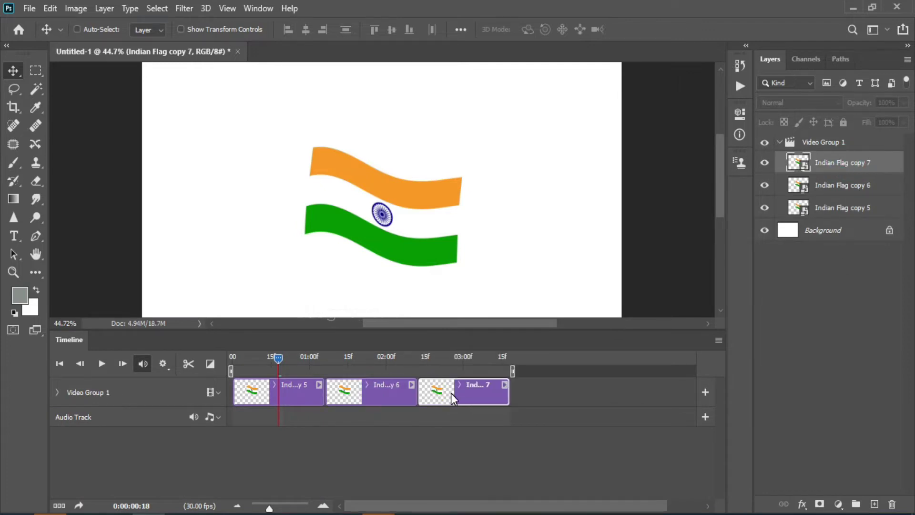
key(ctrl+j)
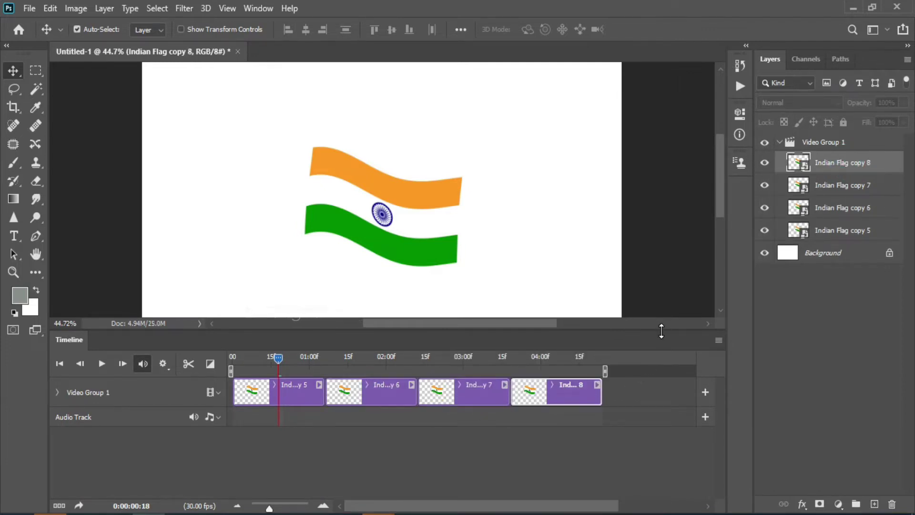
drag(661, 330, 644, 376)
- Preview the looping flag wave, then return the playhead near the start
key(space)
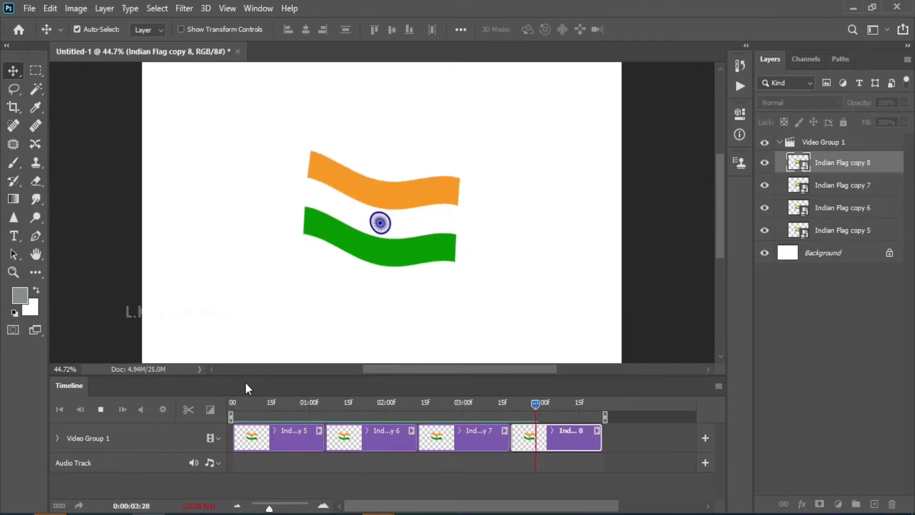
key(space)
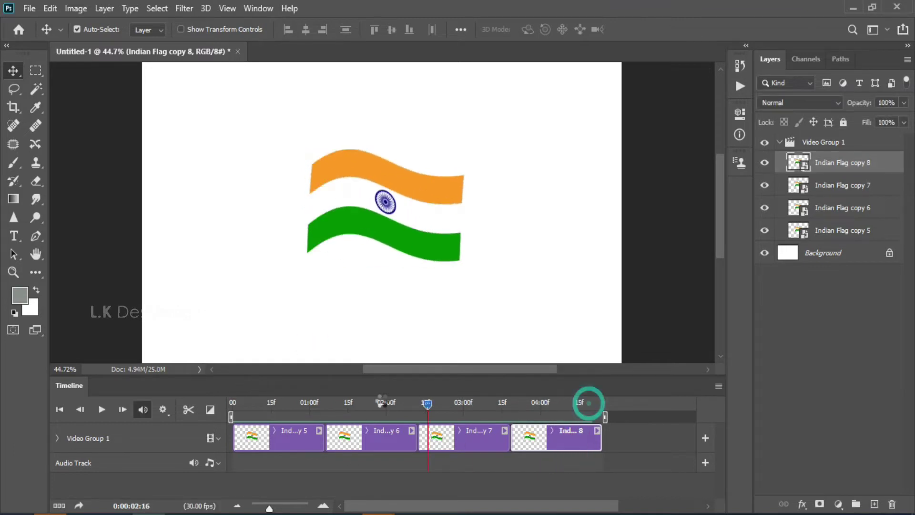
drag(379, 402, 304, 403)
scroll(493, 367, down, 1)
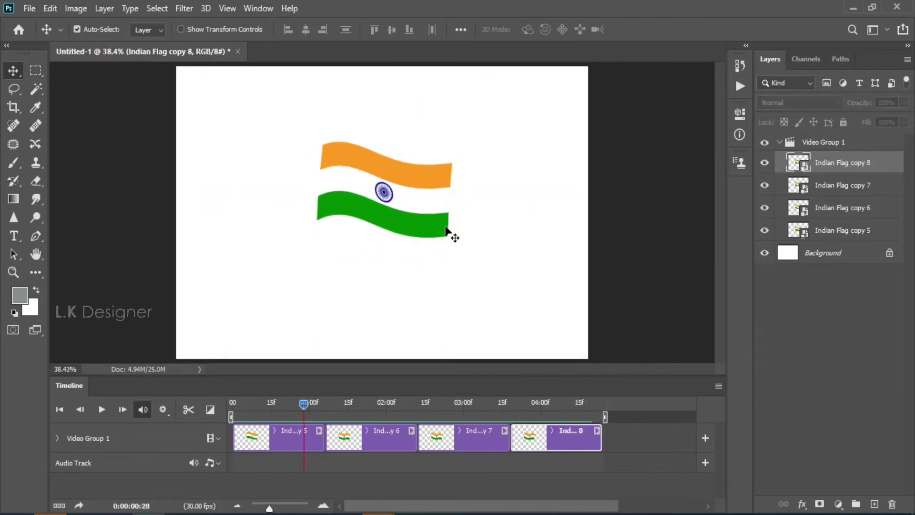
- Move the whole Video Group 1 flag up toward the canvas top
click(779, 143)
key(ctrl+t)
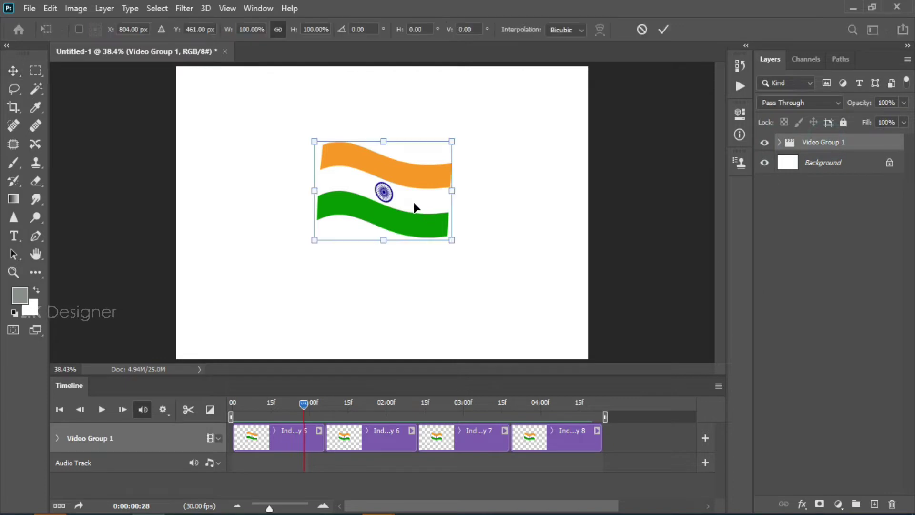
mouse_move(415, 206)
mouse_down()
mouse_move(430, 147)
mouse_move(414, 147)
mouse_up()
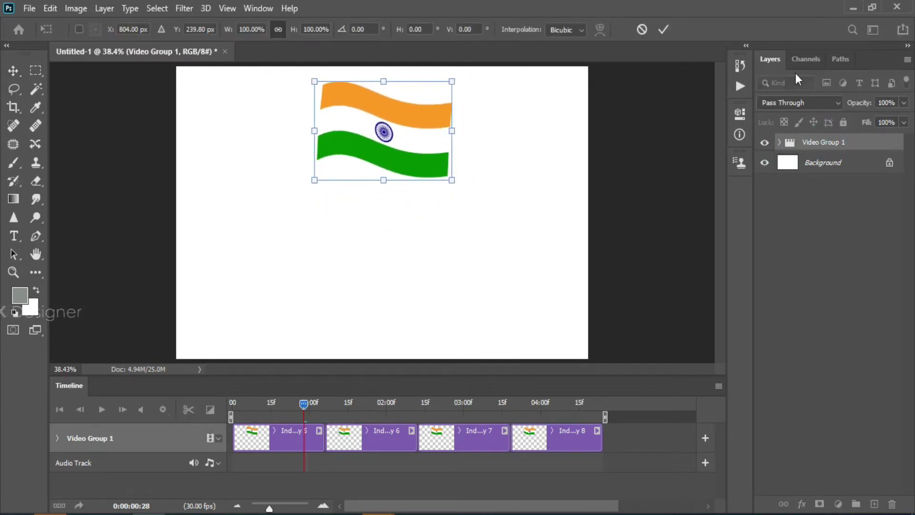
click(664, 30)
- On a new layer, draw a tall narrow rectangular selection at the flag's left edge
click(36, 70)
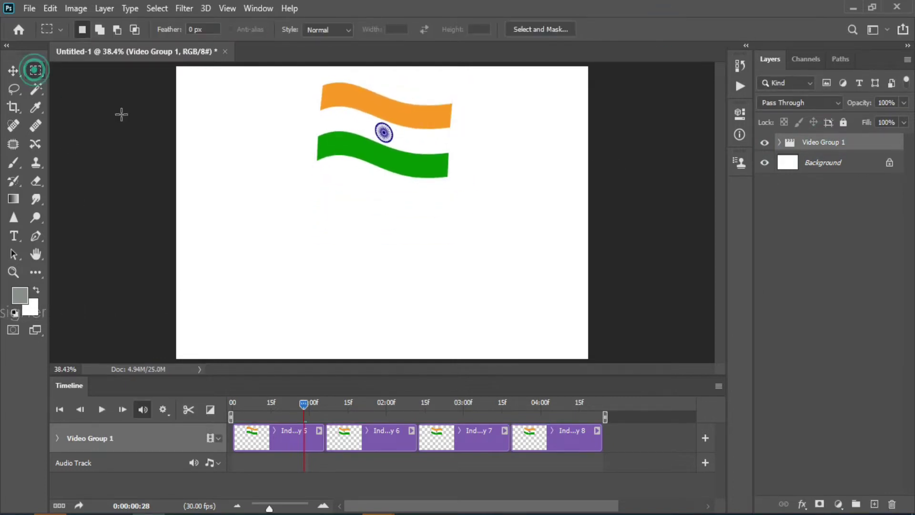
click(874, 504)
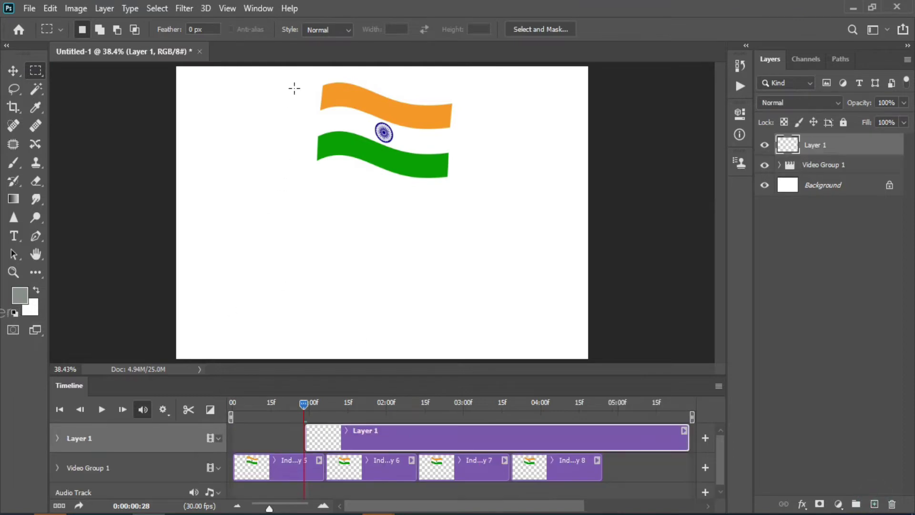
drag(293, 75, 302, 339)
drag(293, 257, 320, 262)
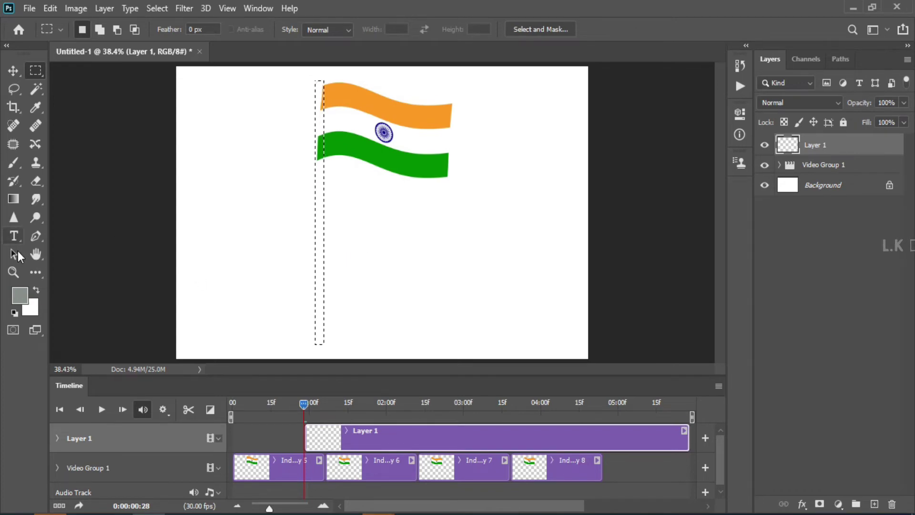
click(13, 199)
- Fill the pole strip with a dark brown (751e06) to light gradient and apply it
click(108, 29)
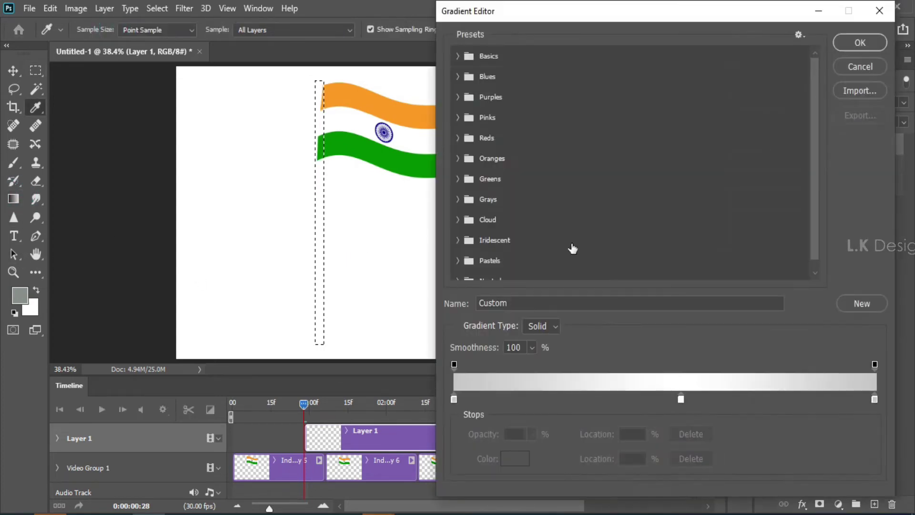
double_click(453, 399)
drag(742, 362, 751, 383)
click(720, 306)
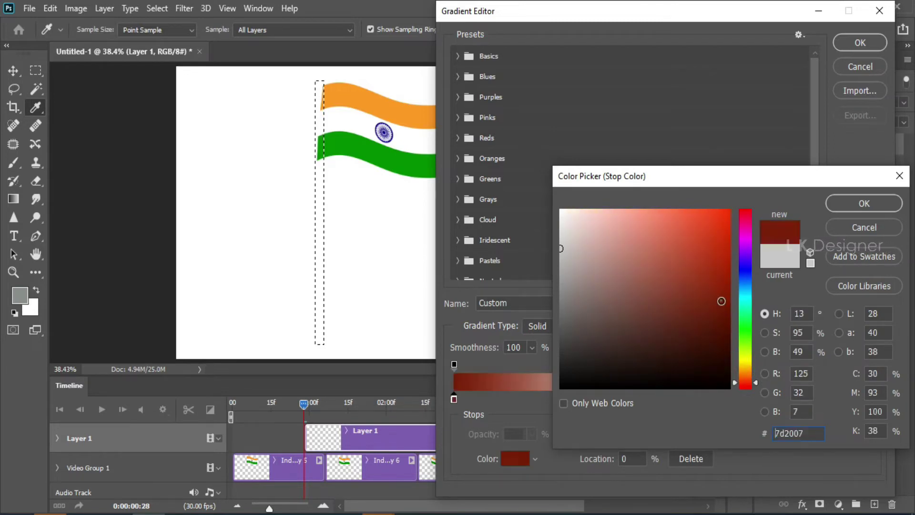
click(853, 204)
click(874, 400)
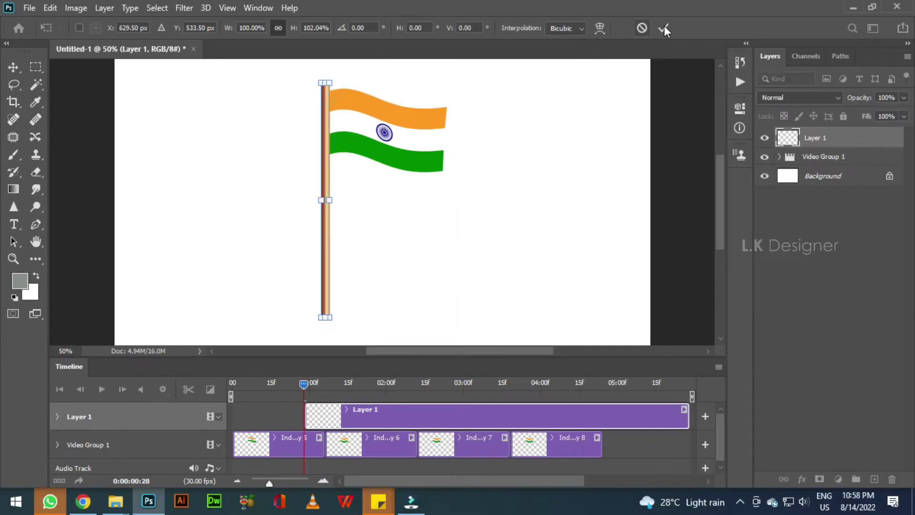
click(664, 30)
scroll(390, 190, up, 4)
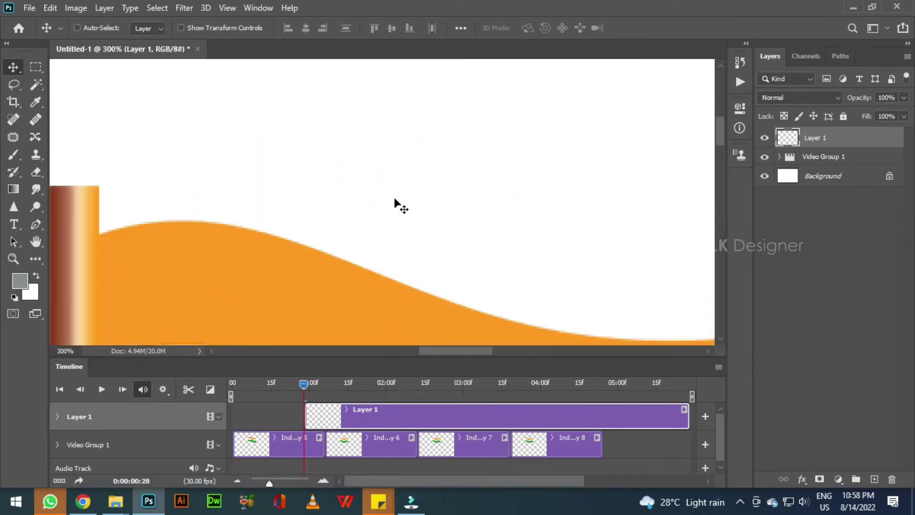
- Draw an ellipse across the top of the pole on a new layer
drag(302, 163, 448, 149)
click(874, 479)
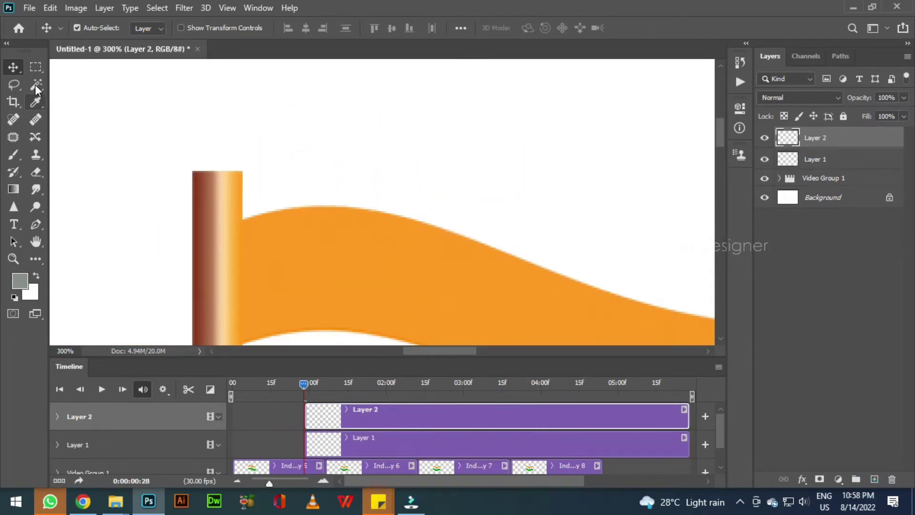
click(34, 258)
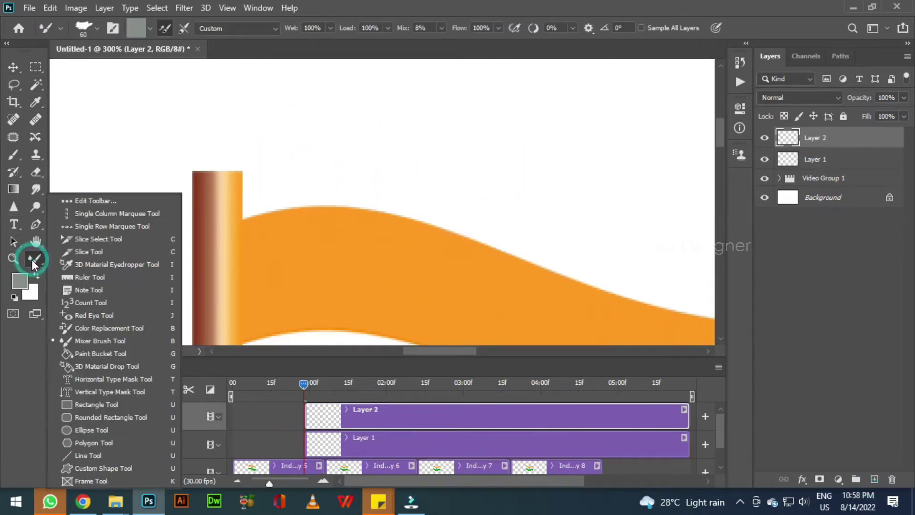
click(86, 426)
drag(190, 156, 249, 177)
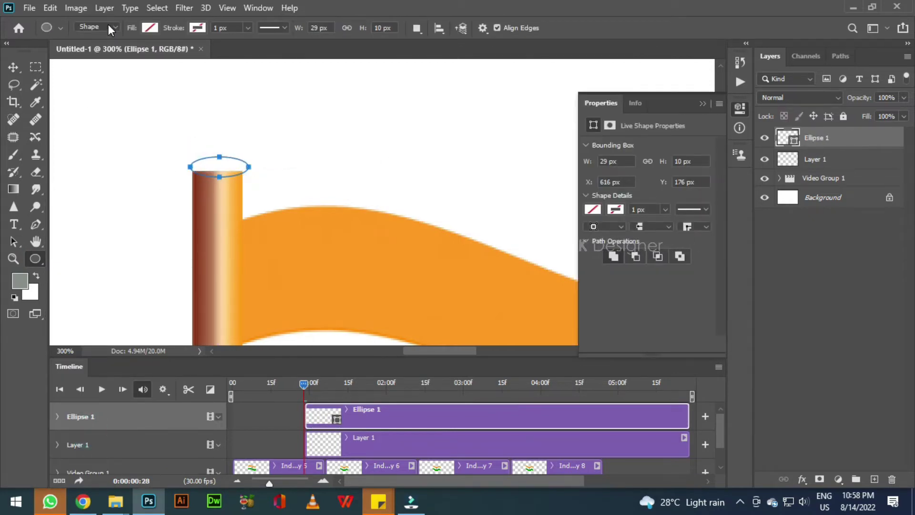
- Give the ellipse a light grey-to-white gradient fill
click(149, 28)
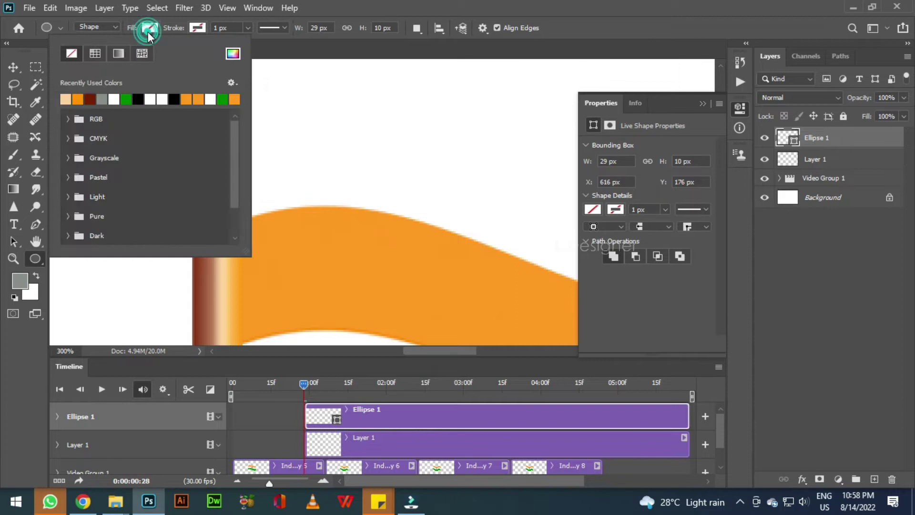
click(118, 54)
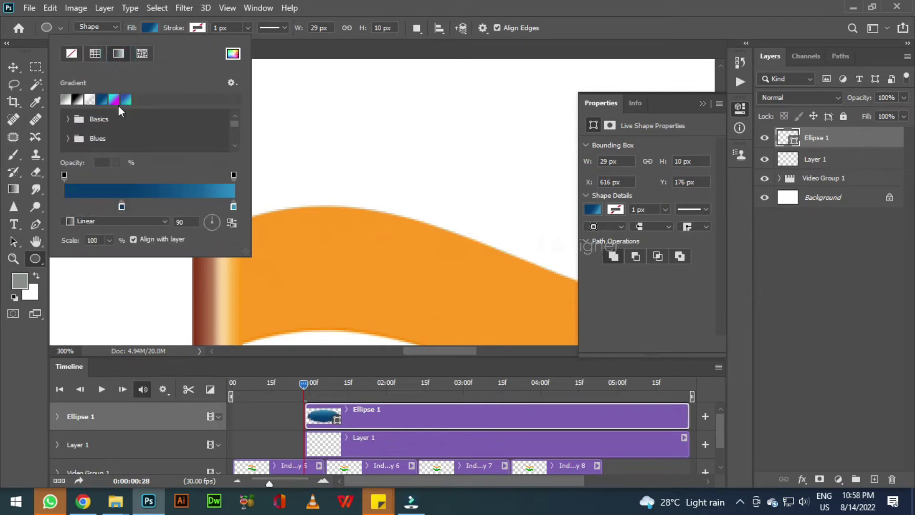
click(78, 101)
double_click(64, 207)
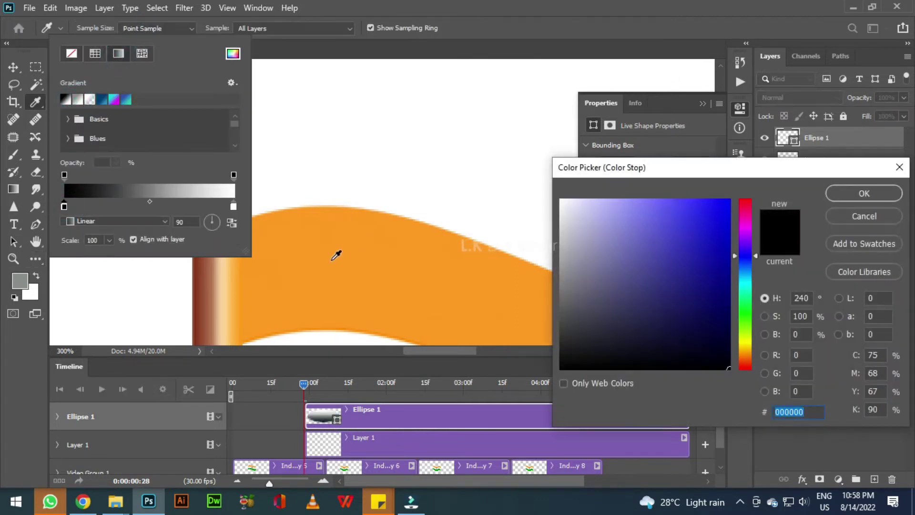
drag(561, 228, 562, 206)
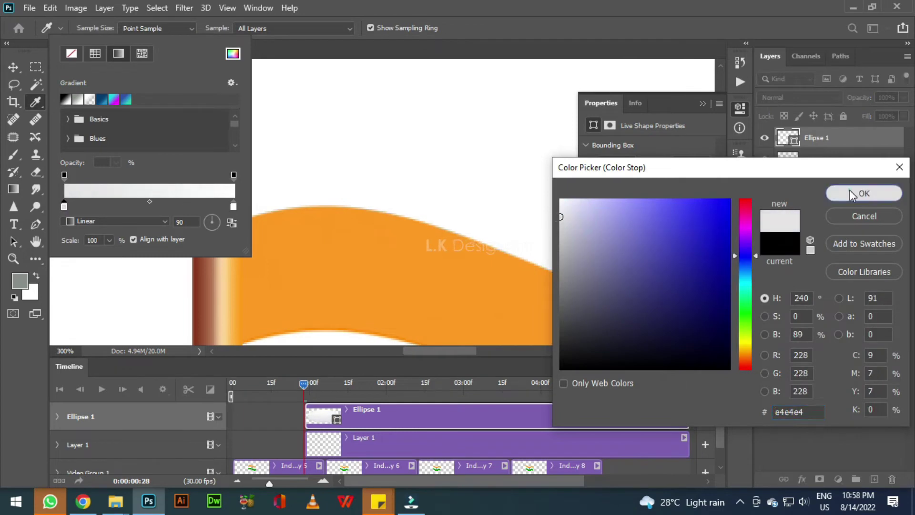
click(864, 193)
- Move the ellipse onto the pole top and scale it to the pole's width
key(Return)
key(v)
drag(220, 173, 244, 178)
key(ctrl+t)
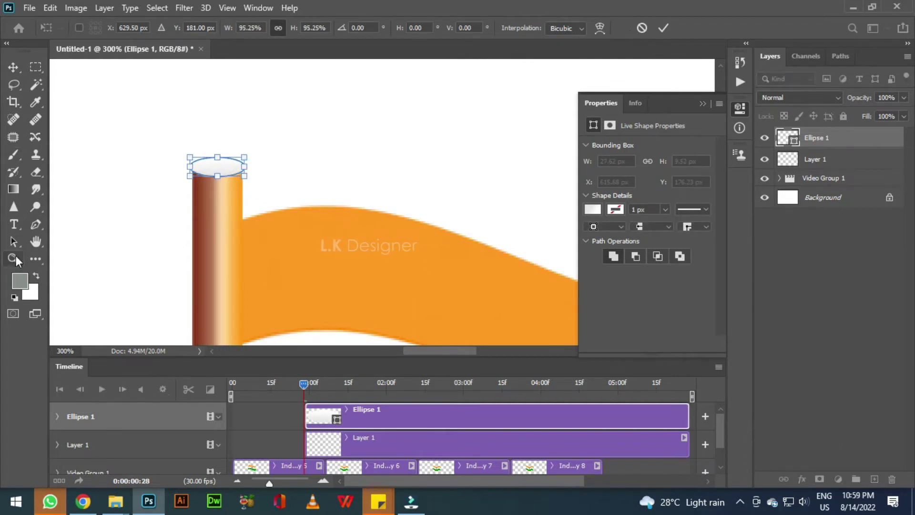
key(Return)
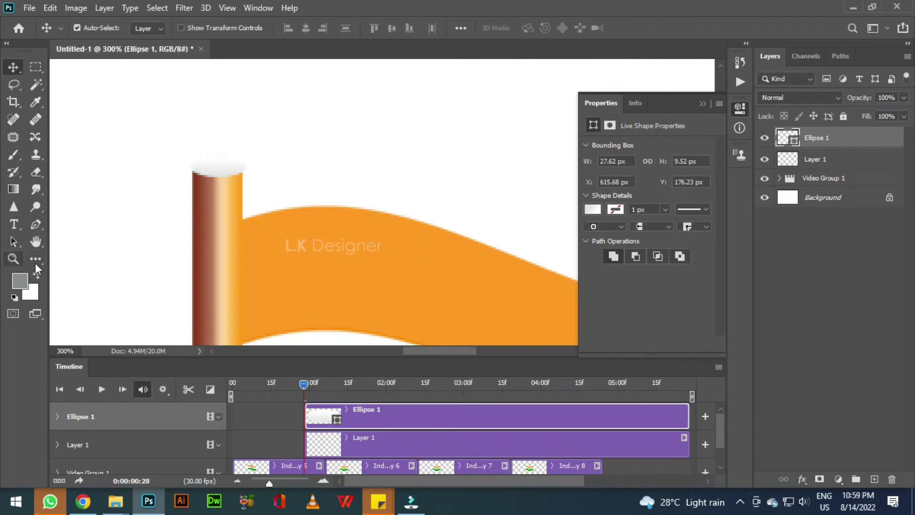
- Add a solid outline stroke to the oval cap on the pole
click(35, 259)
click(197, 28)
click(142, 53)
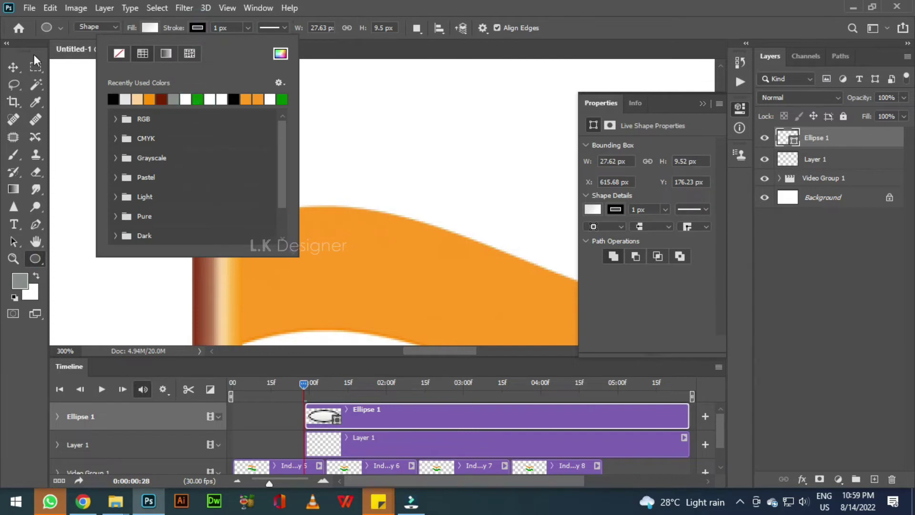
click(76, 97)
key(v)
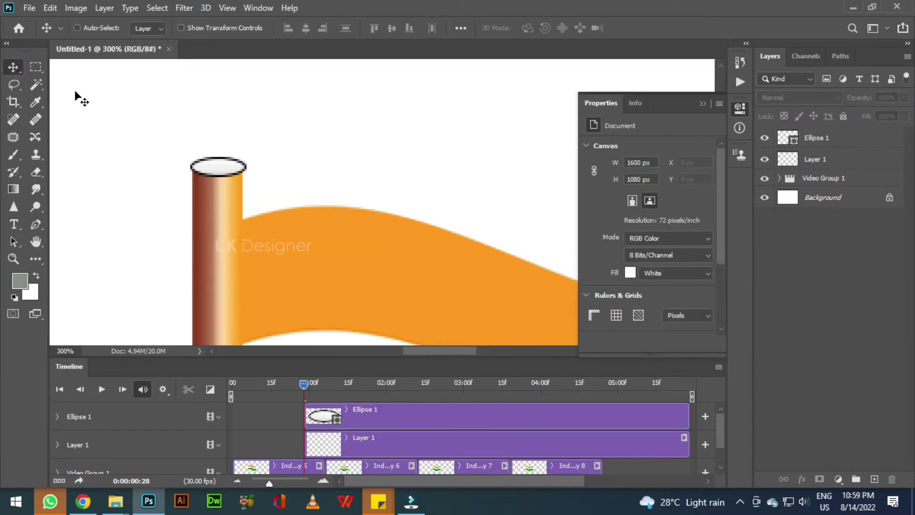
click(243, 174)
click(35, 258)
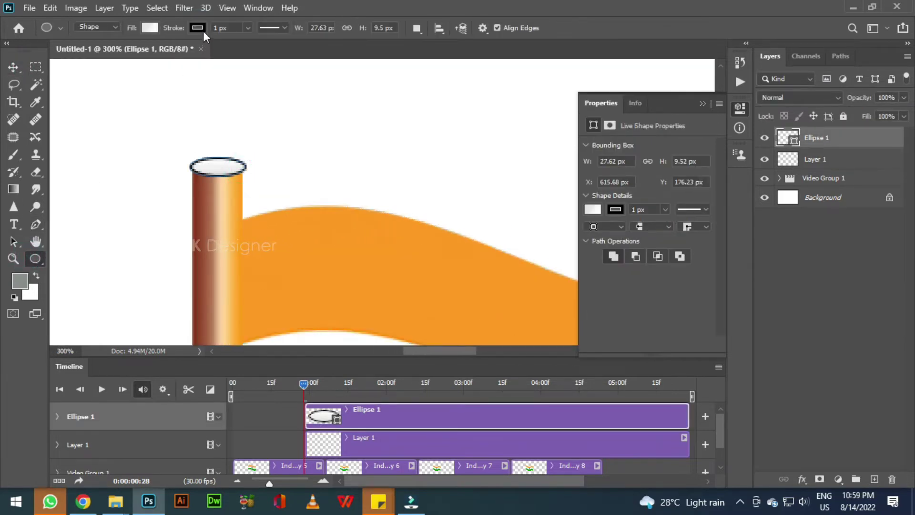
click(197, 27)
click(138, 98)
click(74, 92)
- Zoom in on the pole top and change the cap's outline to dark brown
key(v)
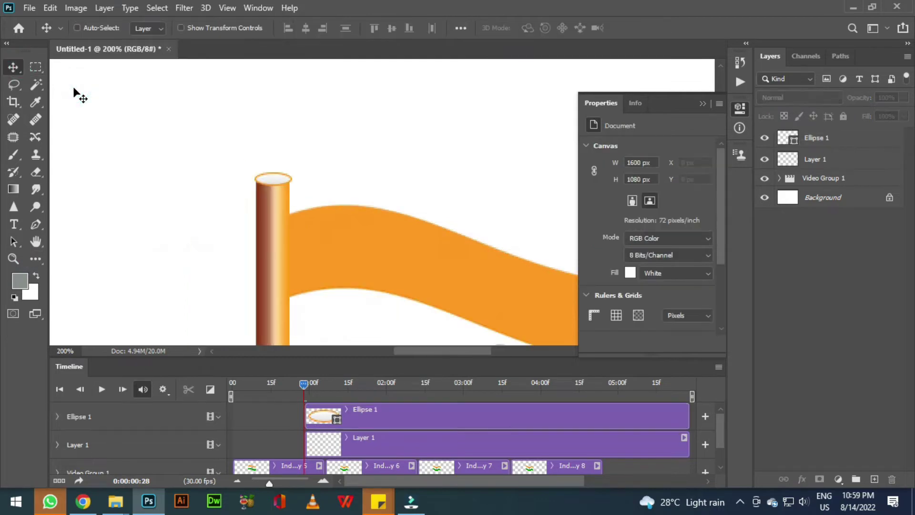
key(ctrl+minus)
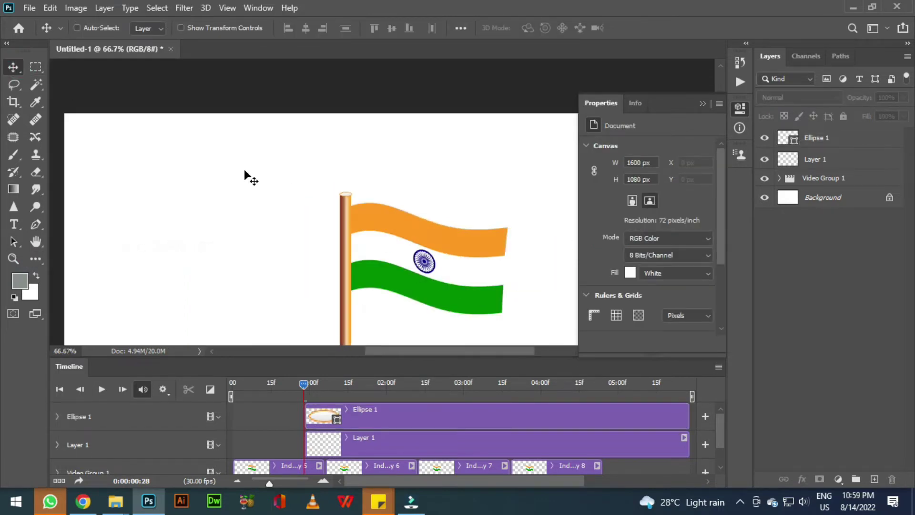
key(ctrl+plus)
key(ctrl+plus)
key(ctrl+plus)
click(198, 154)
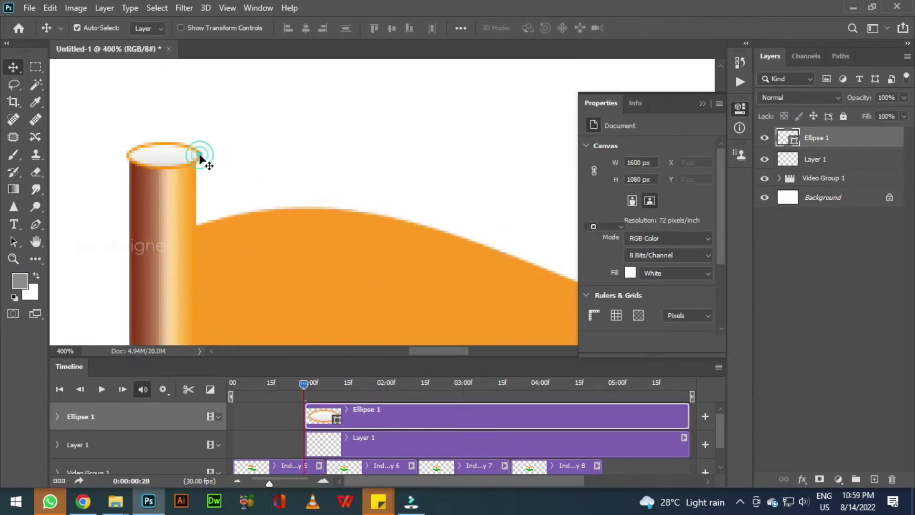
click(37, 259)
click(197, 27)
click(164, 100)
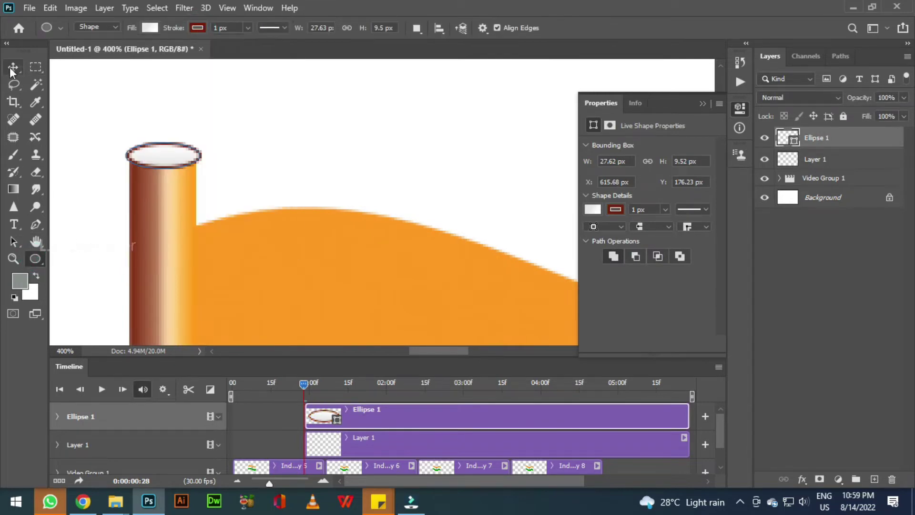
- Narrow the oval cap to 26 px to match the pole width
key(v)
key(ctrl+t)
drag(205, 154, 202, 154)
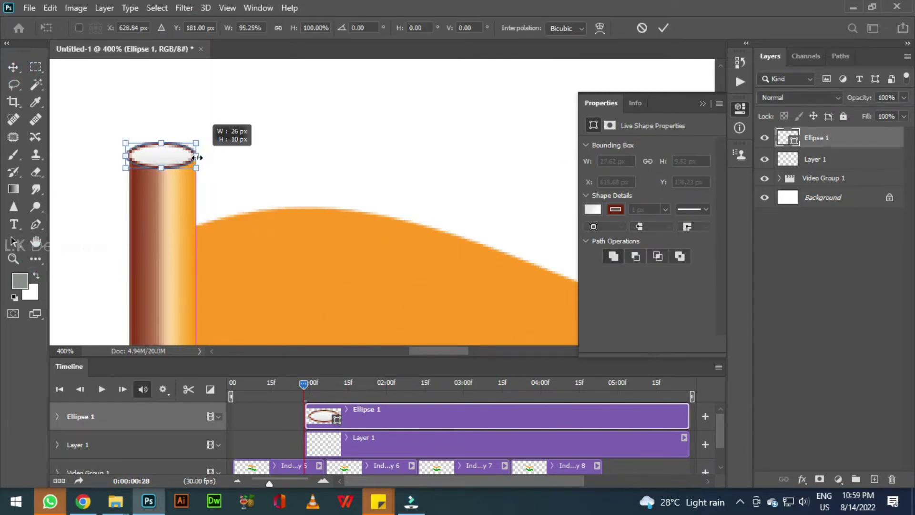
click(664, 28)
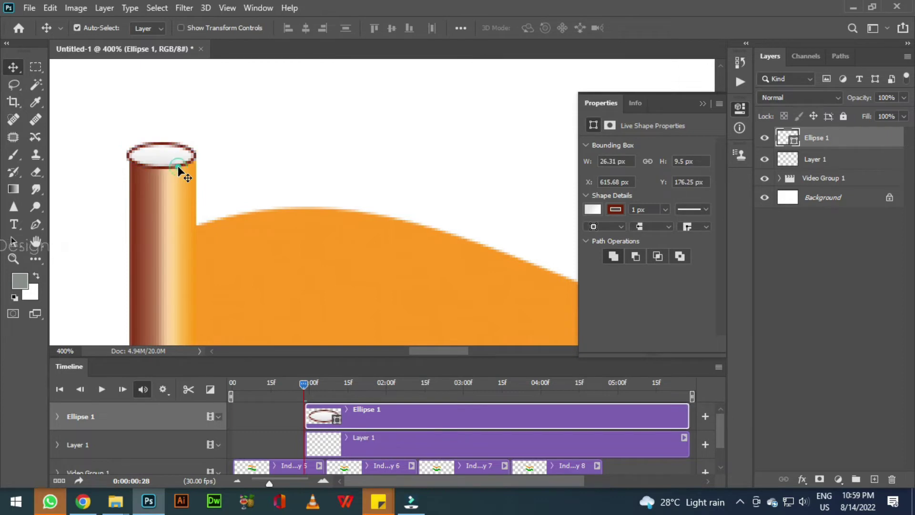
click(82, 118)
drag(183, 163, 189, 176)
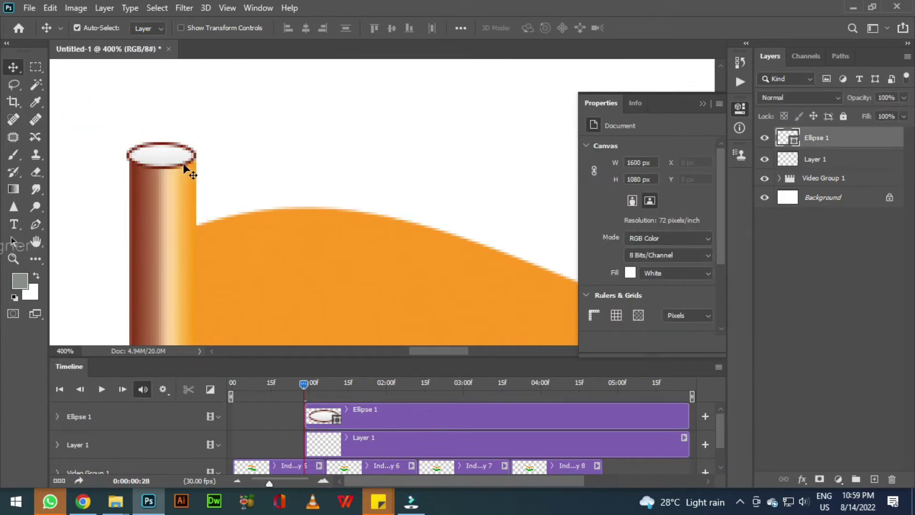
- Nudge the cap into place with arrow keys, close Properties and zoom out
key(Left)
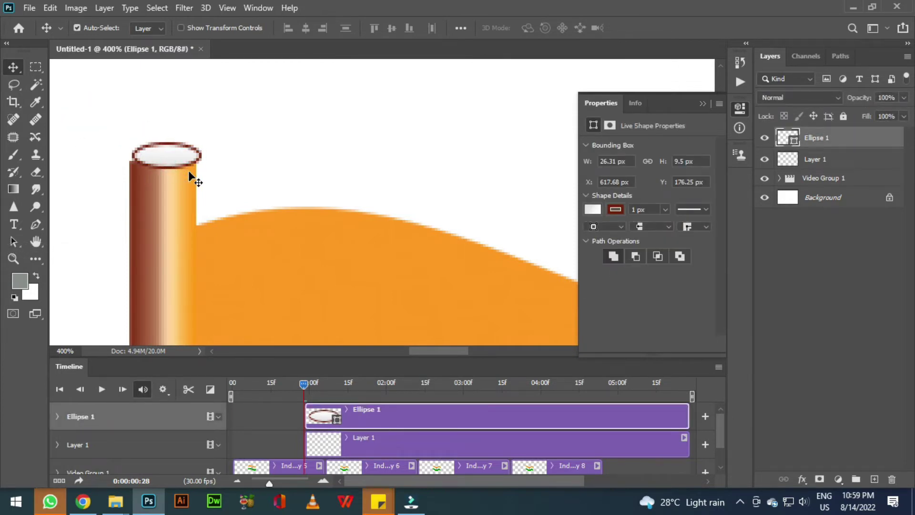
key(Left)
key(Down)
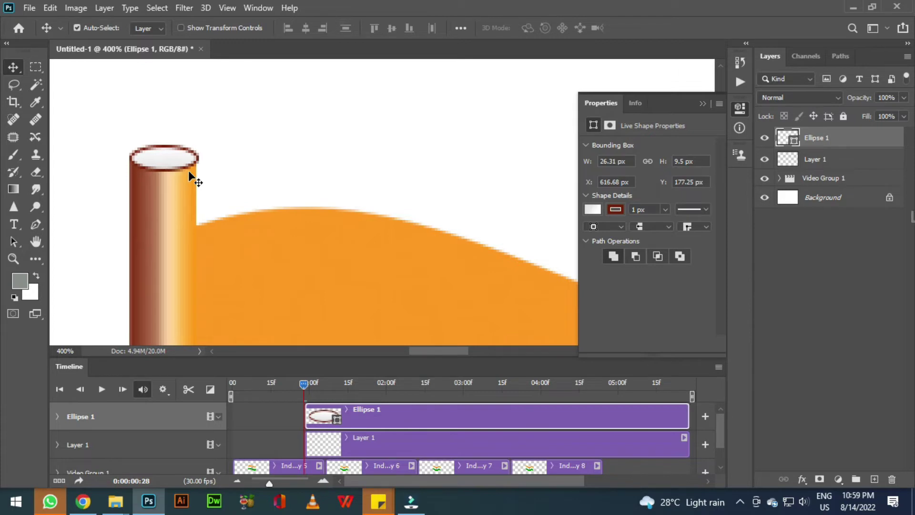
key(ctrl+1)
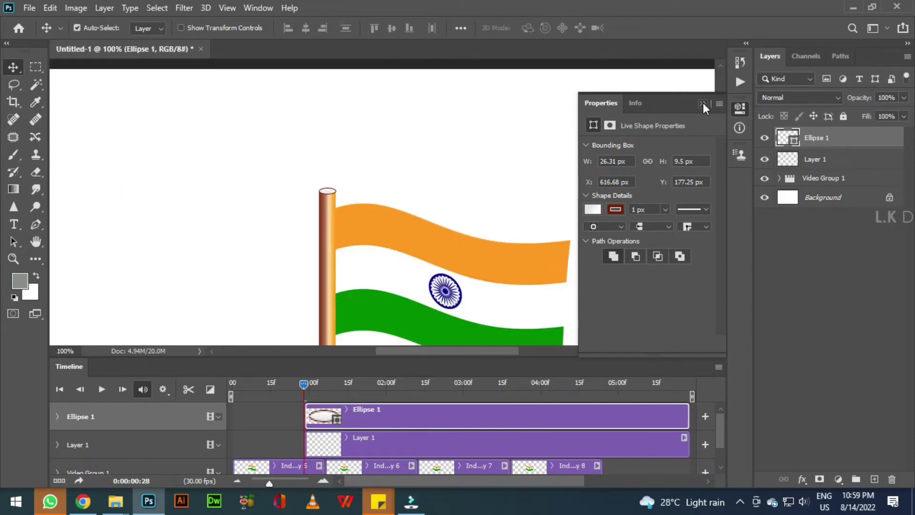
click(702, 104)
key(ctrl+minus)
key(ctrl+minus)
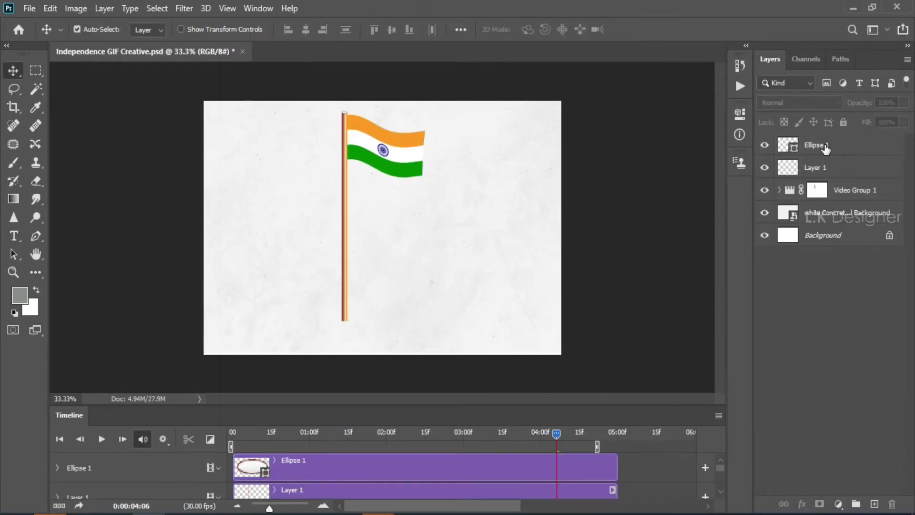
- Stretch the pole and cap down toward the canvas bottom and save the document
click(826, 150)
shift+click(810, 169)
key(ctrl+t)
drag(344, 323, 348, 348)
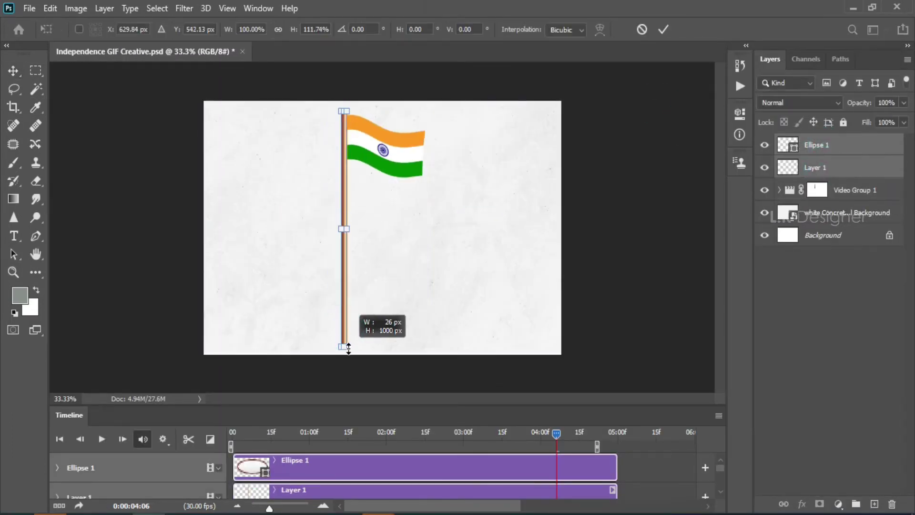
click(663, 29)
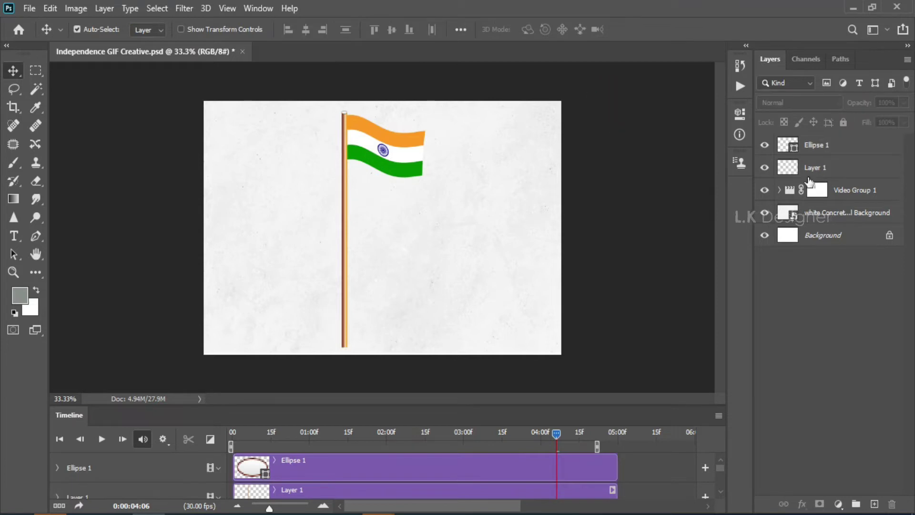
click(815, 151)
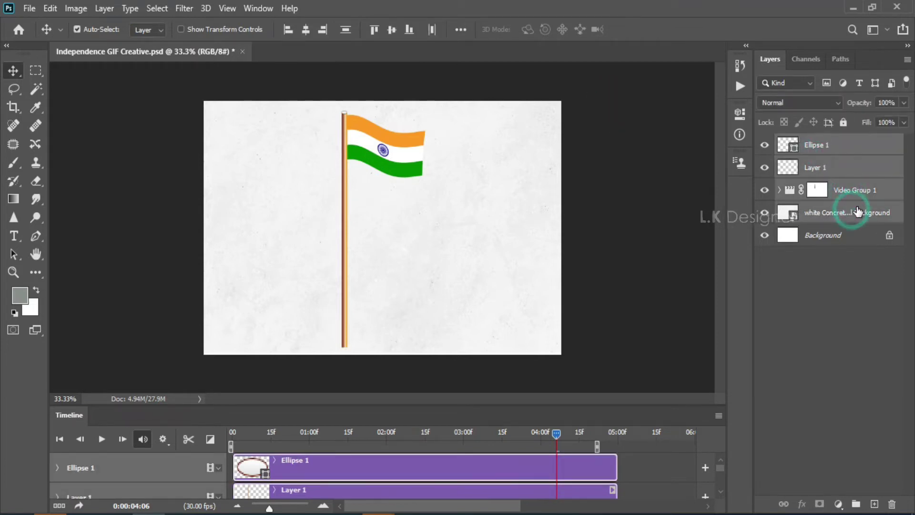
click(623, 210)
key(ctrl+s)
- Group the cap, pole and flag layers, undo it, and inspect the pole top
click(825, 145)
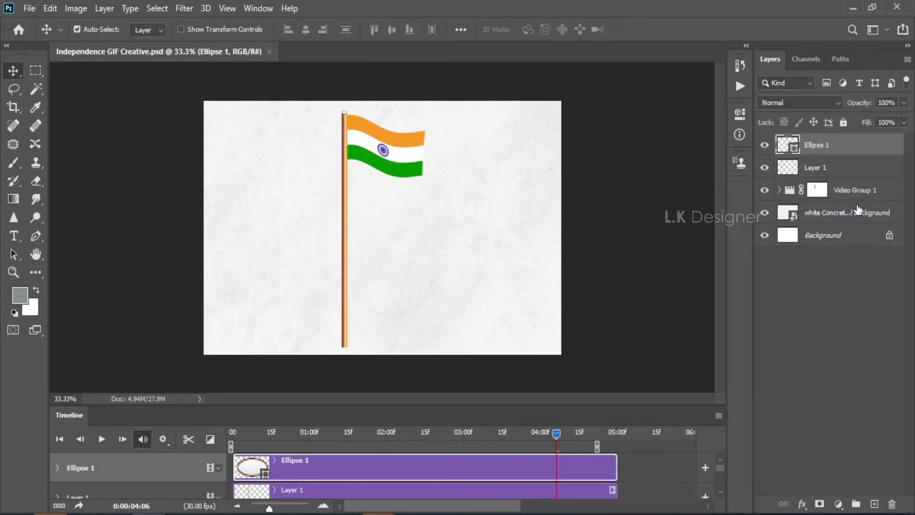
shift+click(858, 191)
key(ctrl+g)
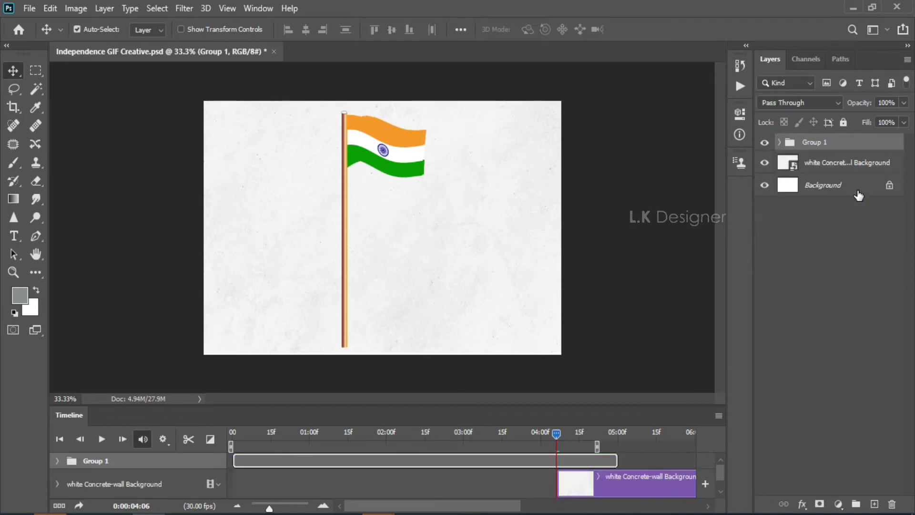
key(ctrl+z)
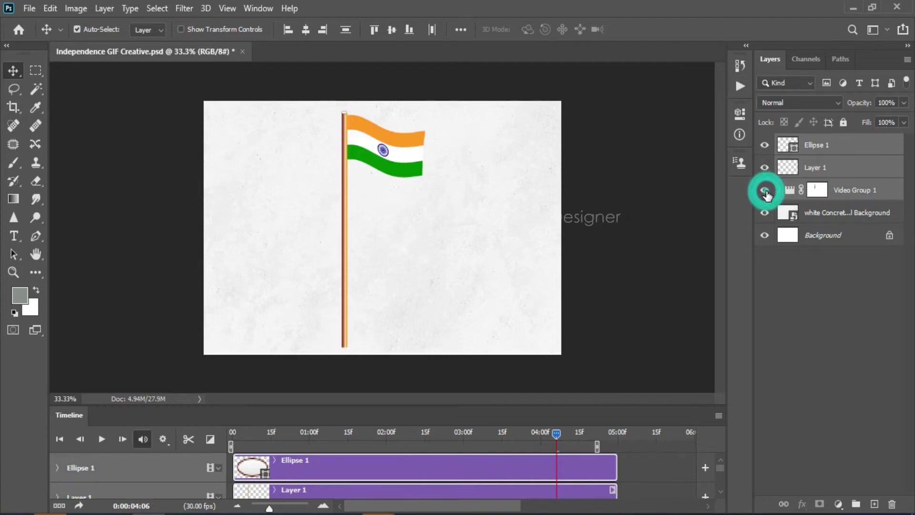
key(ctrl+plus)
key(ctrl+plus)
drag(519, 156, 582, 339)
scroll(393, 213, down, 1)
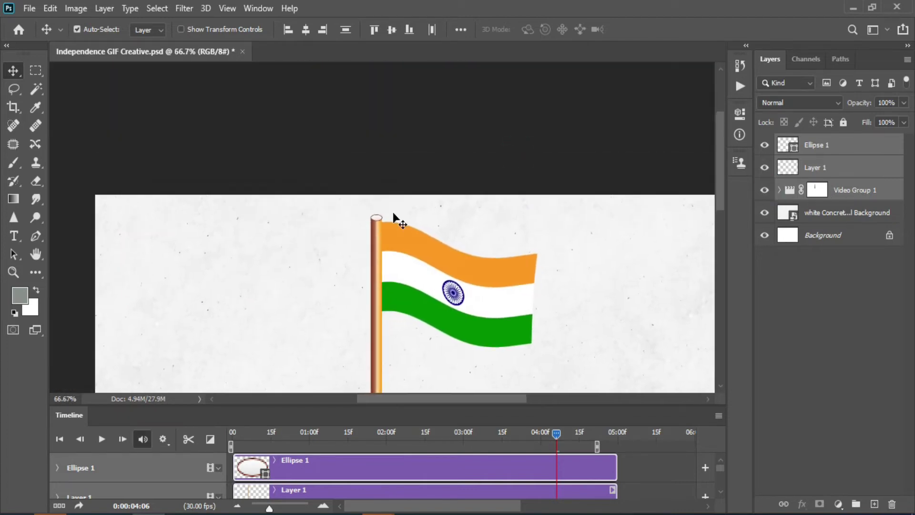
scroll(388, 210, up, 4)
scroll(388, 210, up, 1)
scroll(385, 213, down, 5)
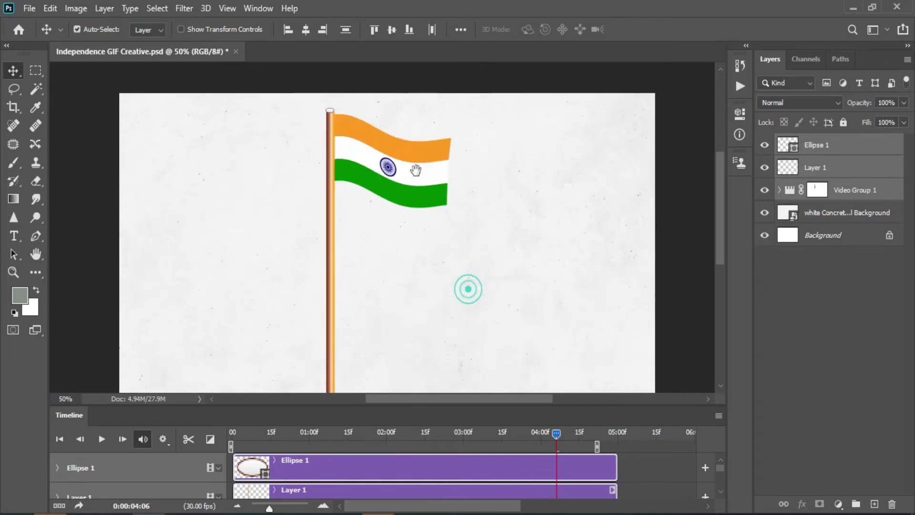
key(ctrl+minus)
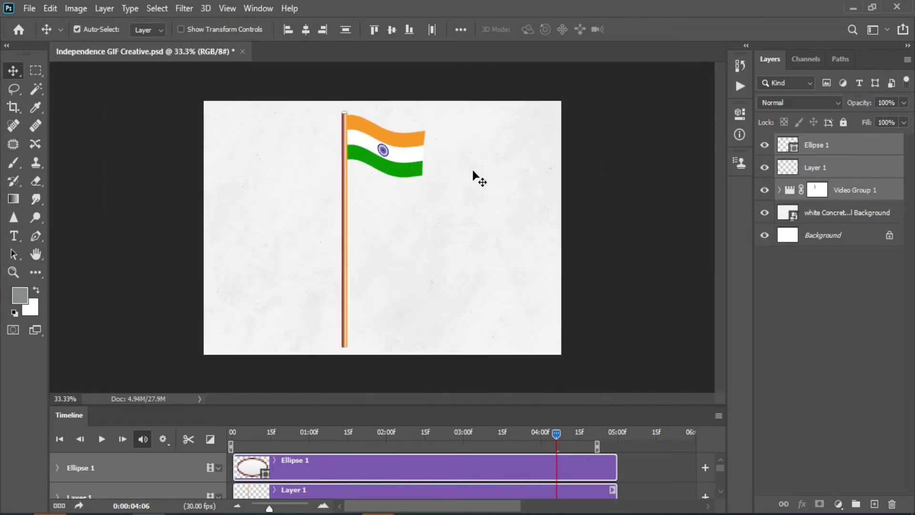
- Lower the waving flag group slightly down the pole
click(391, 156)
click(838, 191)
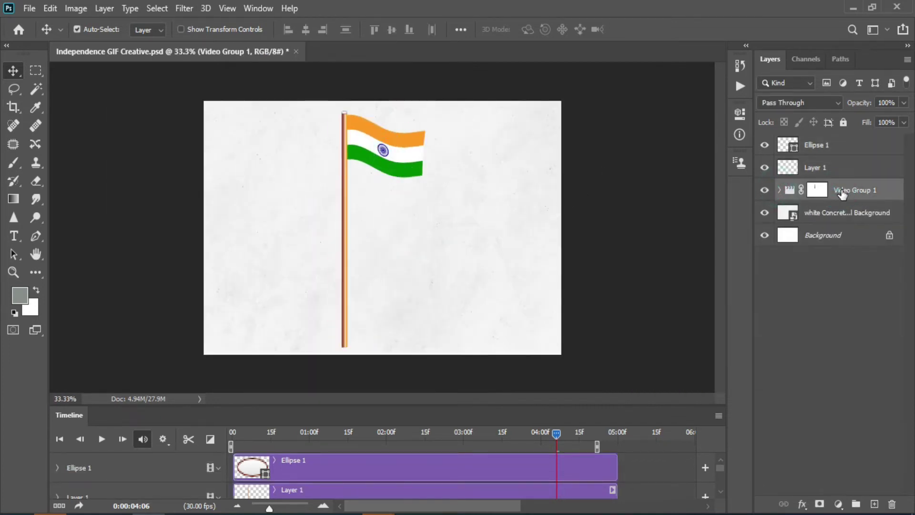
key(ctrl+t)
scroll(429, 149, up, 3)
scroll(413, 210, down, 1)
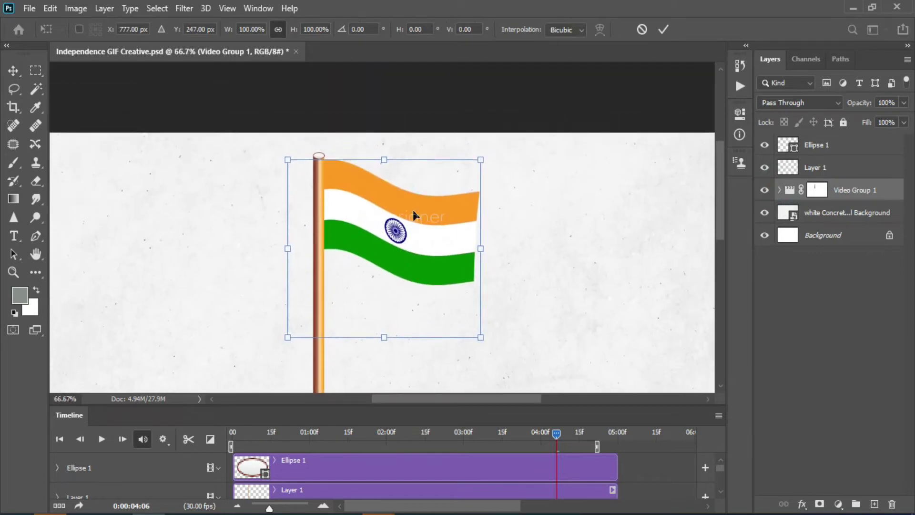
drag(412, 210, 425, 241)
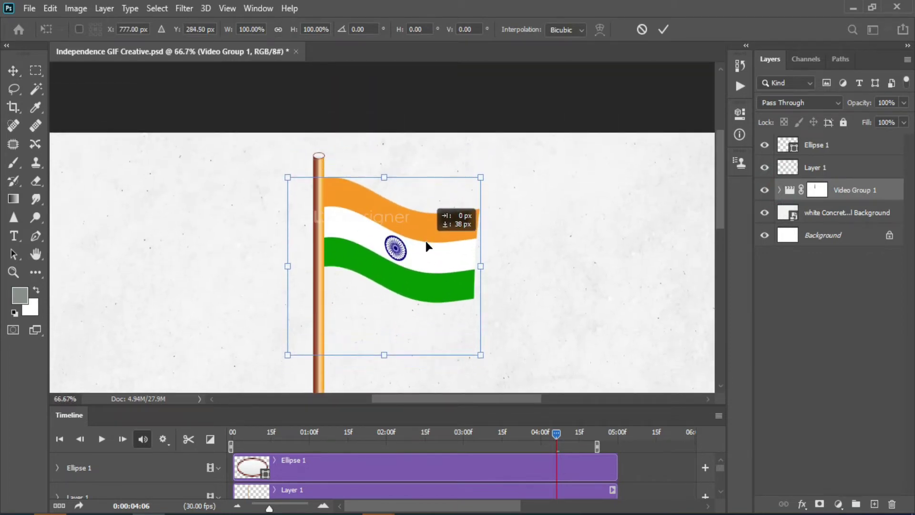
click(661, 30)
key(ctrl+0)
click(577, 178)
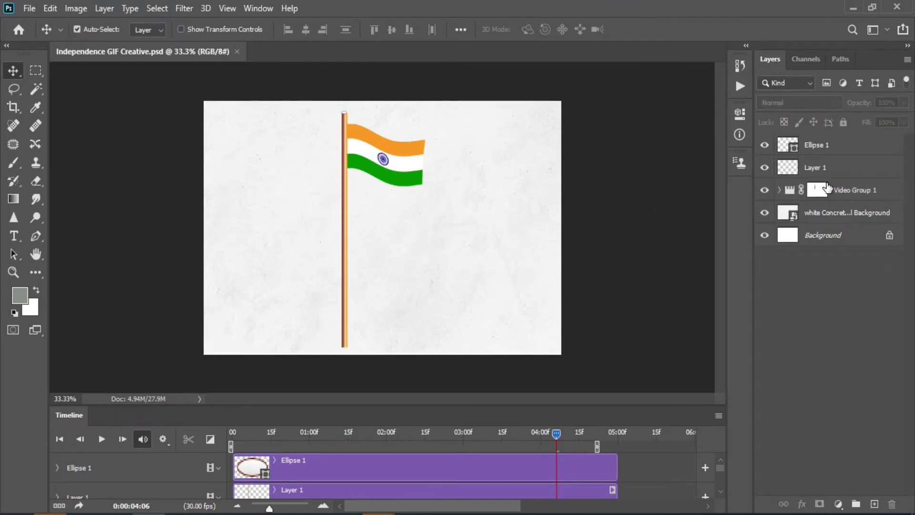
click(827, 189)
- Place the Hand image embedded, rotated and scaled to 54.22% at the bottom right
click(29, 8)
click(101, 286)
click(153, 110)
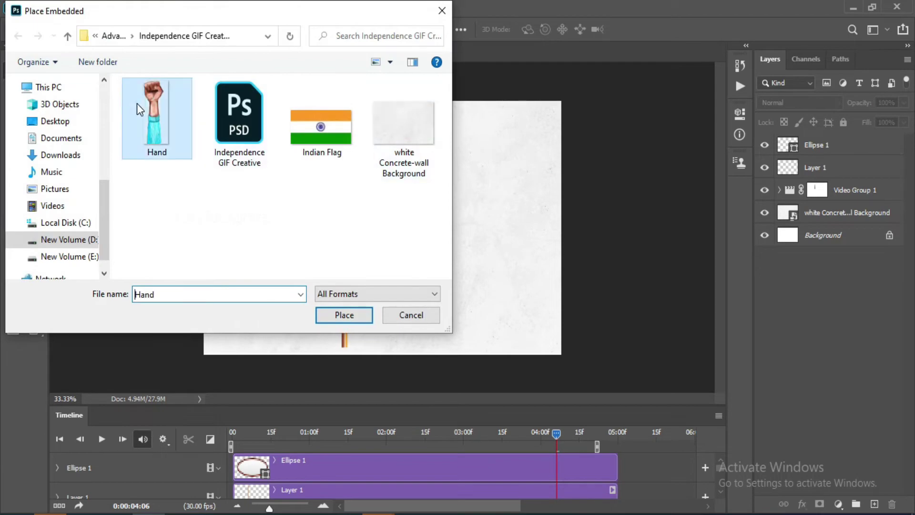
click(343, 314)
mouse_move(427, 343)
mouse_down()
mouse_move(462, 238)
mouse_move(535, 337)
mouse_move(511, 287)
mouse_up()
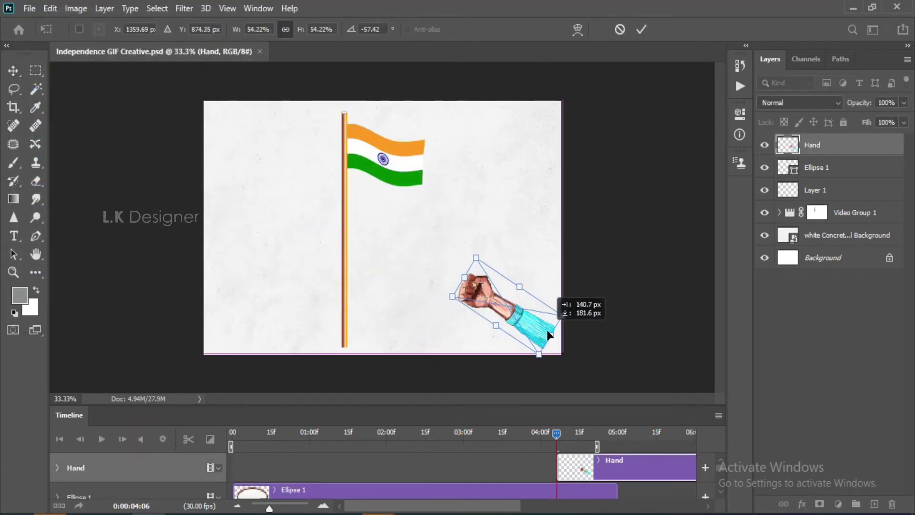
mouse_move(550, 331)
mouse_down()
mouse_move(527, 353)
mouse_move(535, 364)
mouse_move(545, 351)
mouse_up()
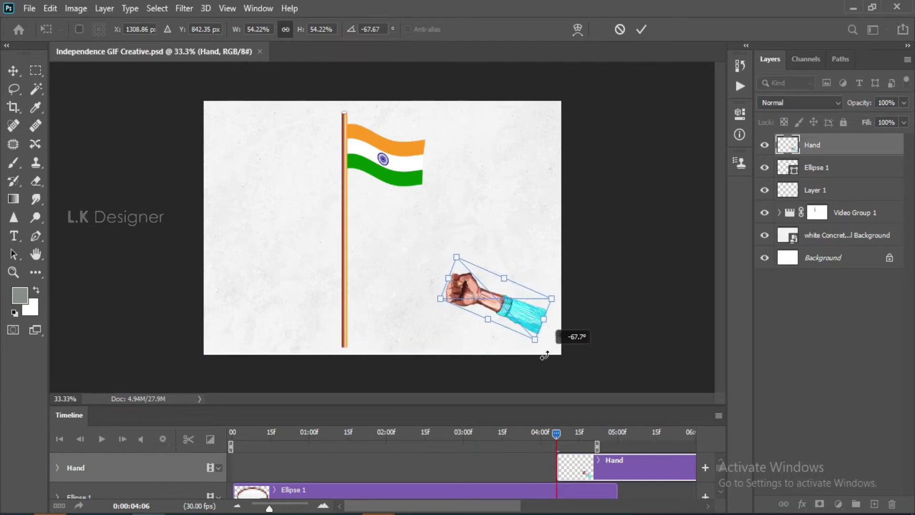
mouse_move(526, 304)
mouse_down()
mouse_move(534, 313)
mouse_move(579, 310)
mouse_up()
click(641, 29)
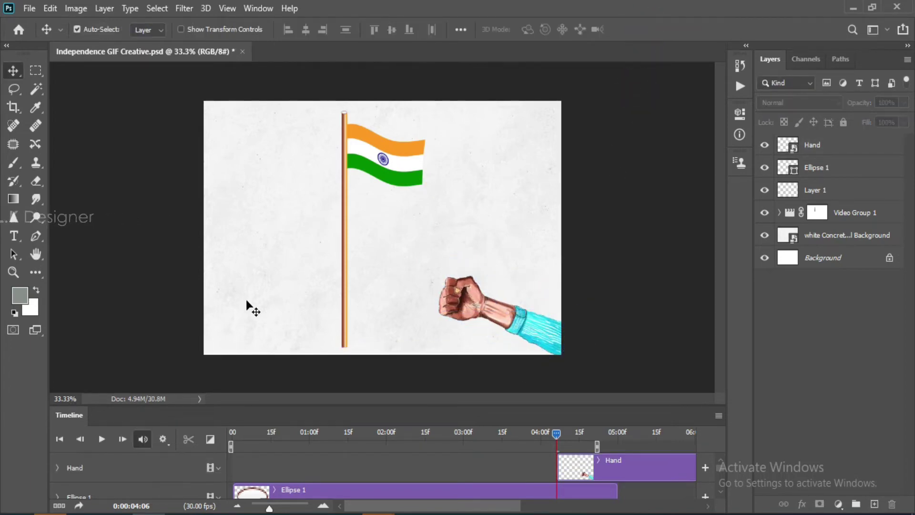
- Move the Hand layer below Video Group 1 in the layer stack
click(408, 153)
click(779, 212)
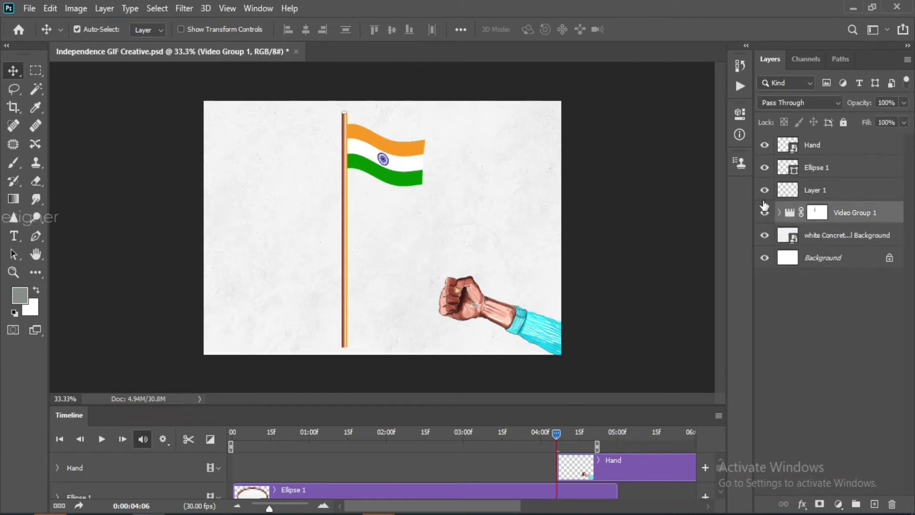
drag(812, 144, 811, 223)
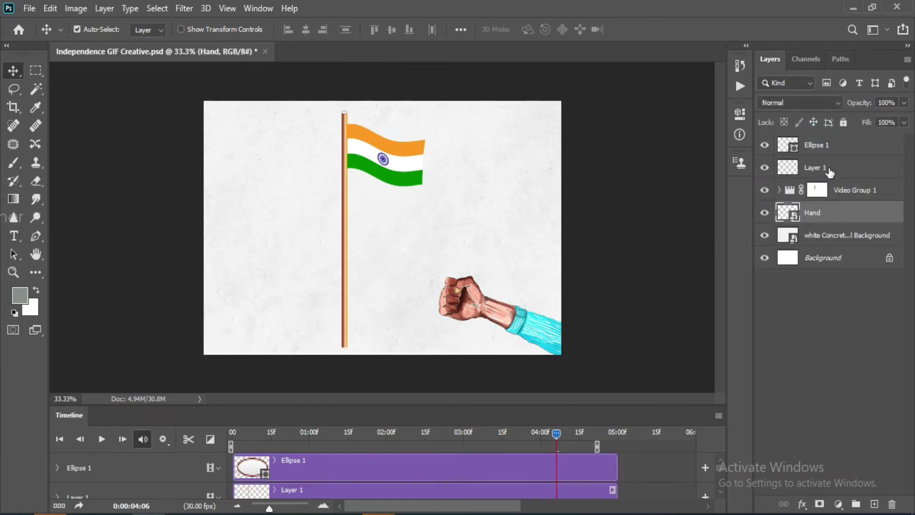
- Scale the cap, pole and flag layers to about three-quarters size and tilt the pole about 15 degrees
click(826, 154)
shift+click(828, 167)
shift+click(853, 190)
key(ctrl+t)
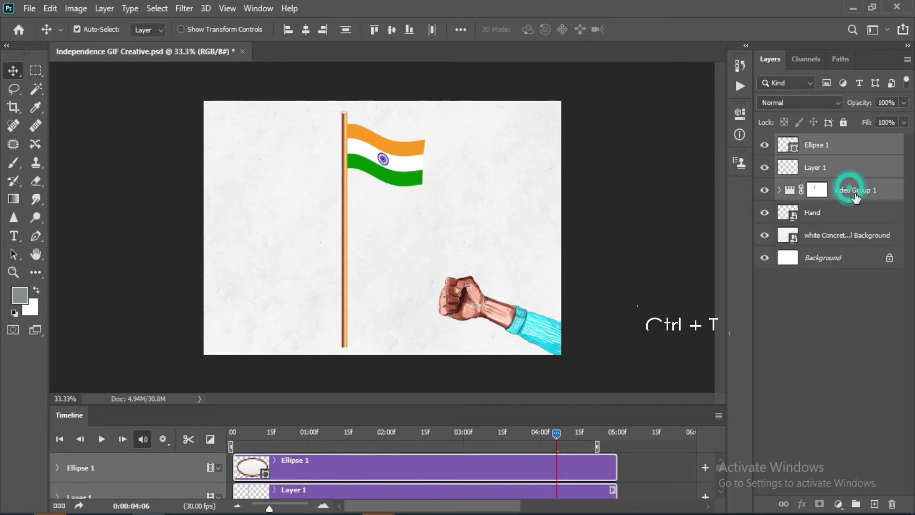
drag(426, 347, 414, 315)
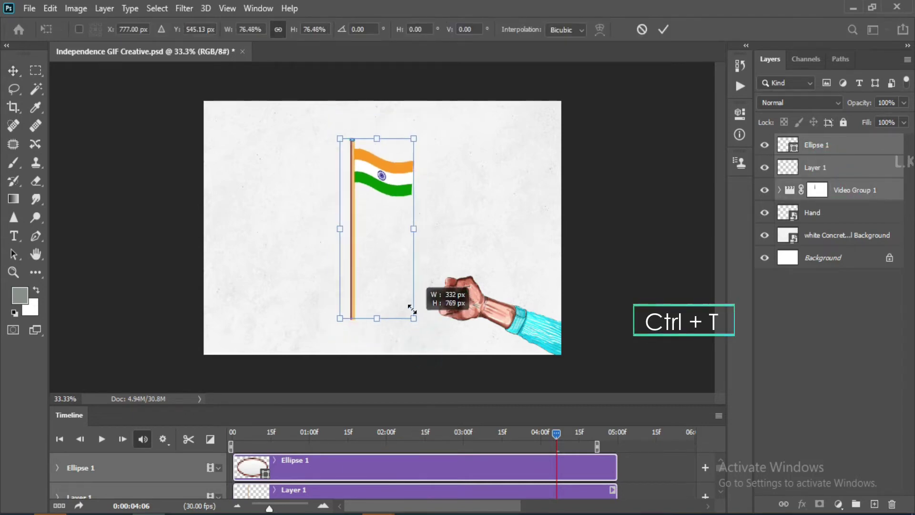
drag(425, 127, 446, 143)
- Move the flag onto the fist, fine-tuning its size and tilt so the pole sits in the grip
drag(464, 196, 551, 201)
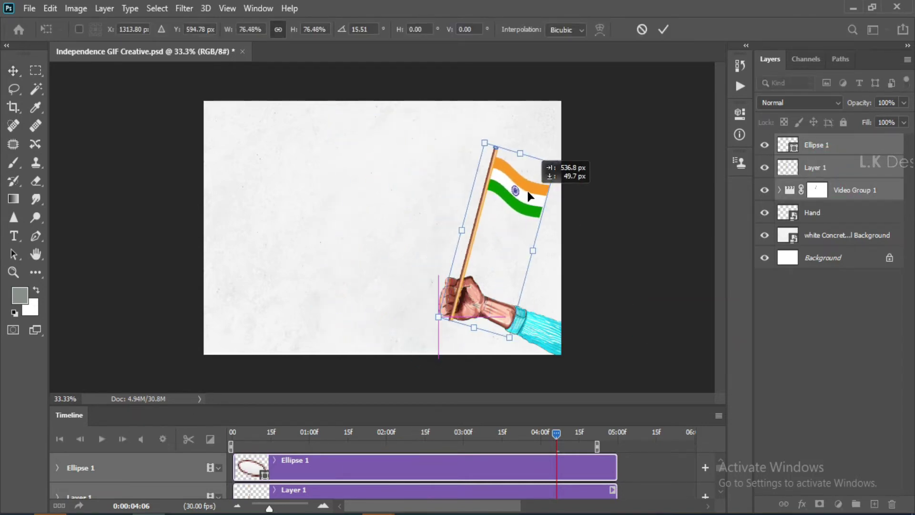
drag(524, 343, 528, 357)
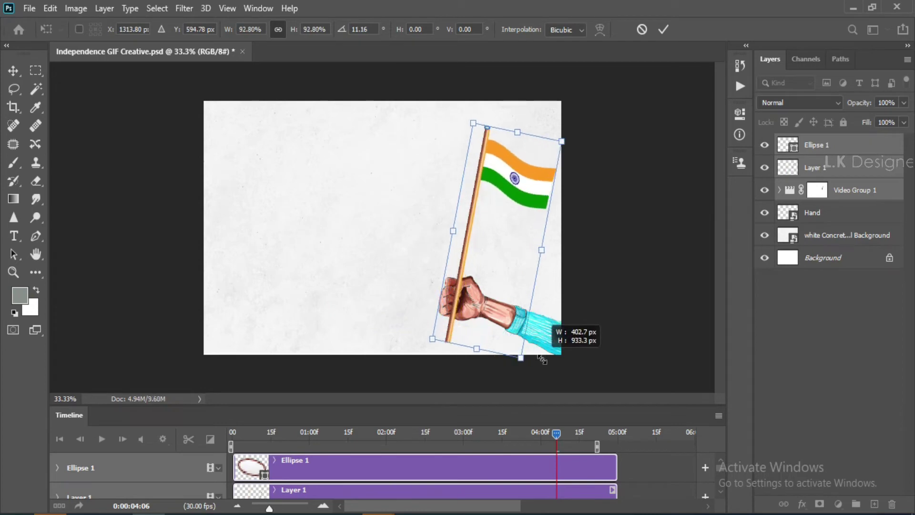
drag(520, 185, 525, 184)
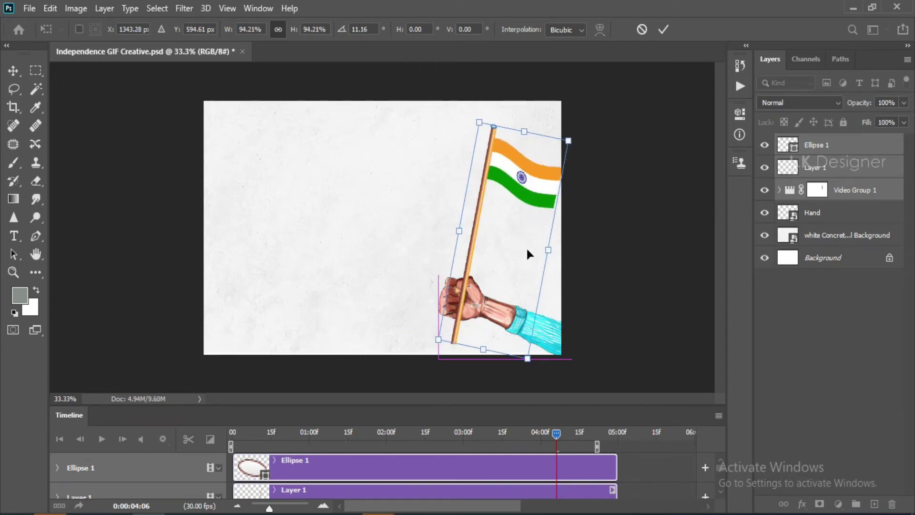
drag(530, 361, 547, 367)
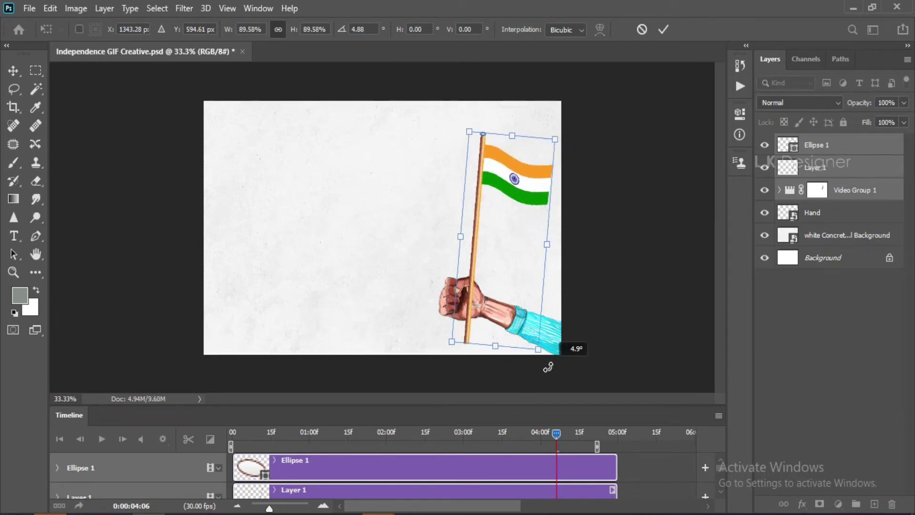
drag(520, 200, 509, 199)
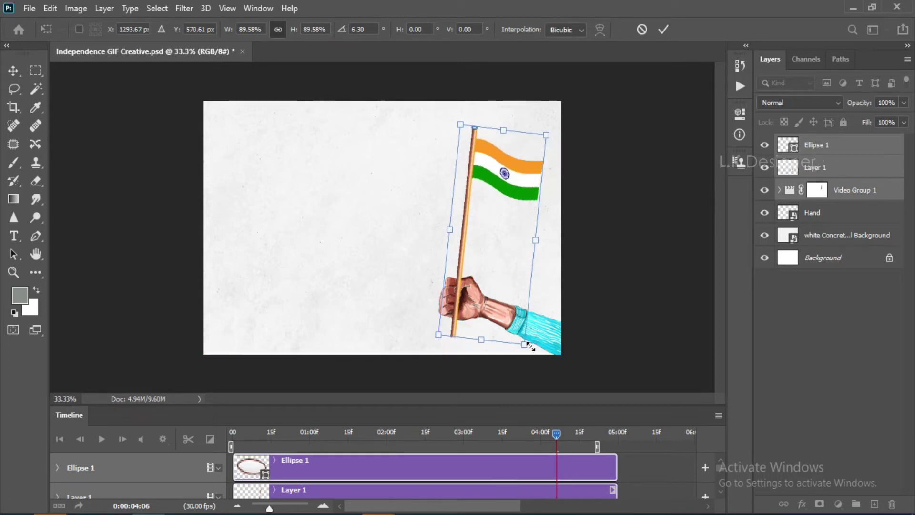
mouse_move(524, 347)
mouse_down()
mouse_move(534, 348)
mouse_move(526, 320)
mouse_up()
click(663, 29)
- Free-transform the Hand layer, then the hand with the pole, committing both unchanged
click(527, 326)
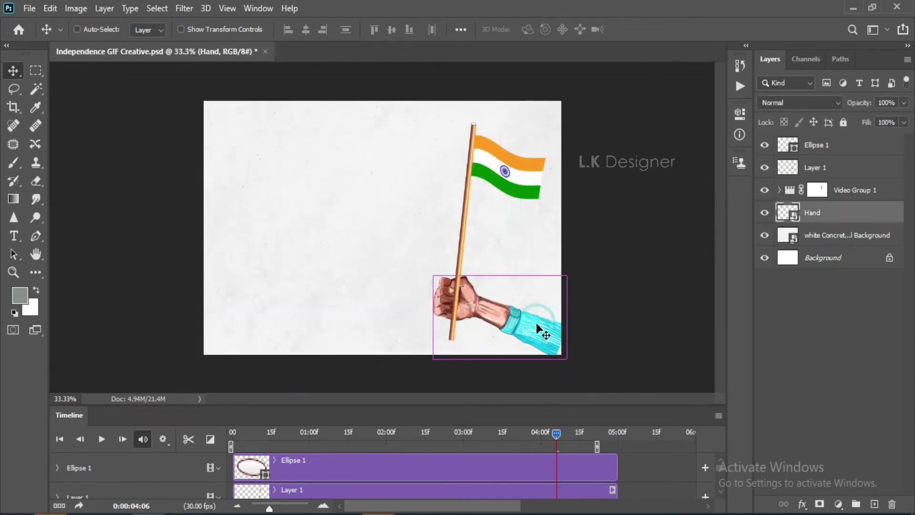
key(ctrl+t)
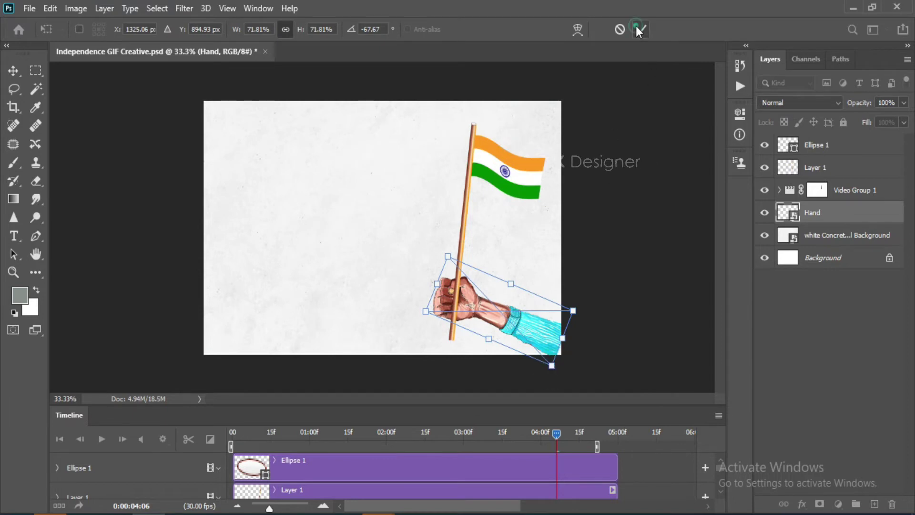
click(638, 30)
click(817, 190)
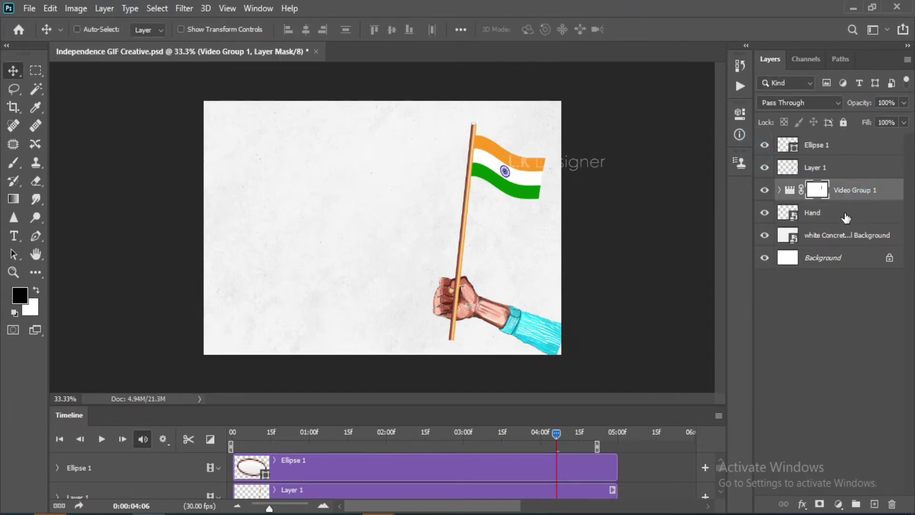
click(789, 167)
ctrl+click(810, 212)
key(ctrl+t)
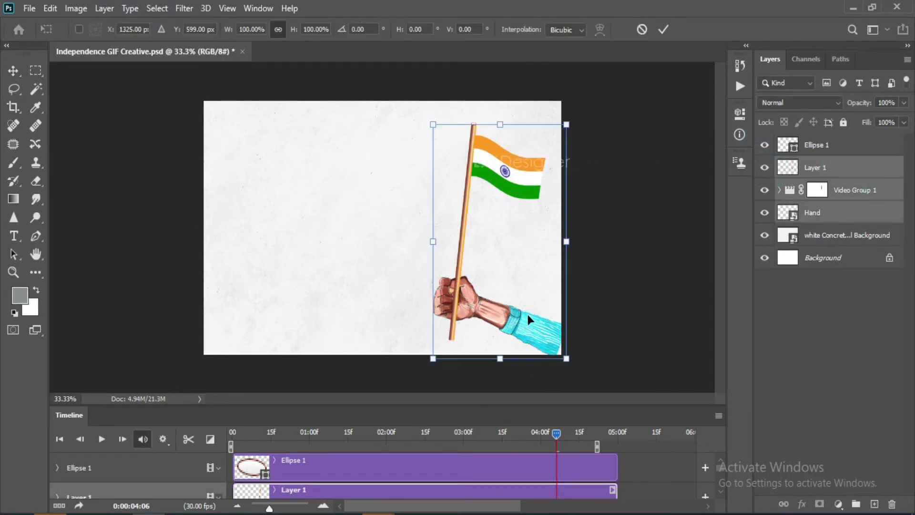
key(Return)
- Enlarge the flag, pole and cap together and shift them down and right
click(816, 190)
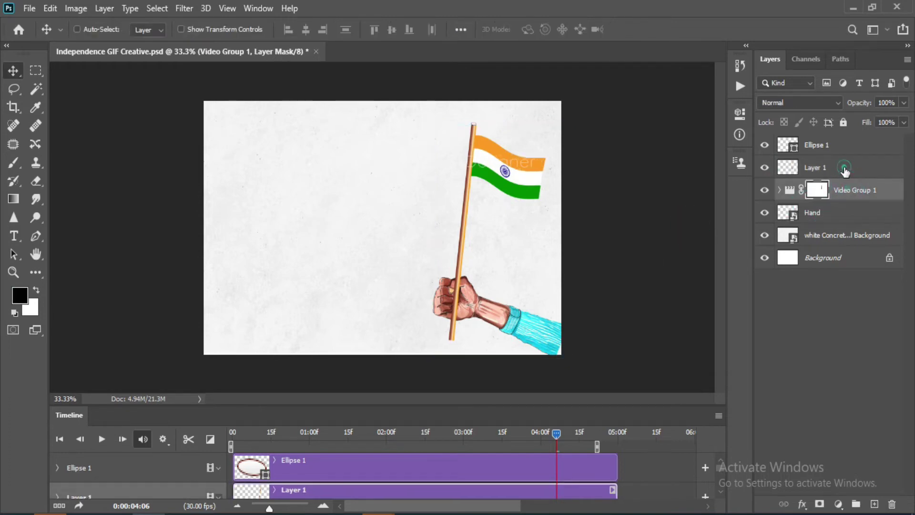
shift+click(791, 167)
shift+click(805, 151)
key(ctrl+t)
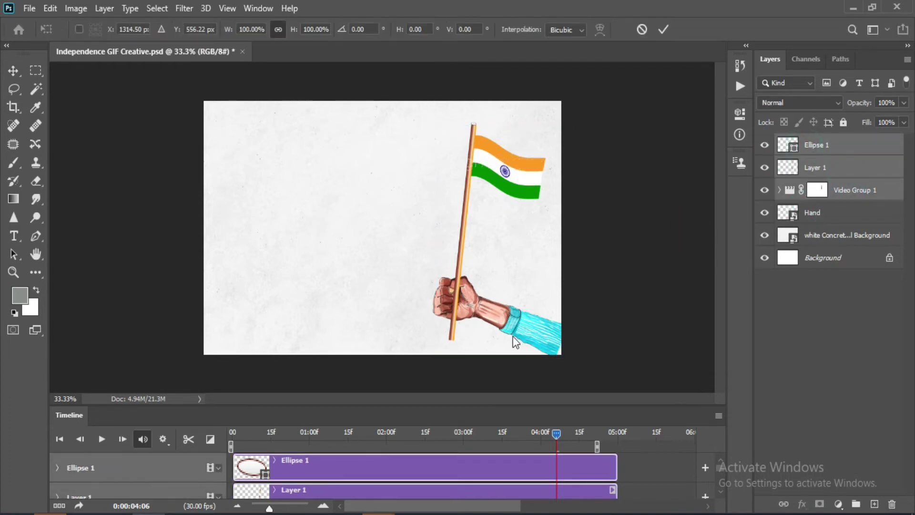
drag(546, 339, 566, 353)
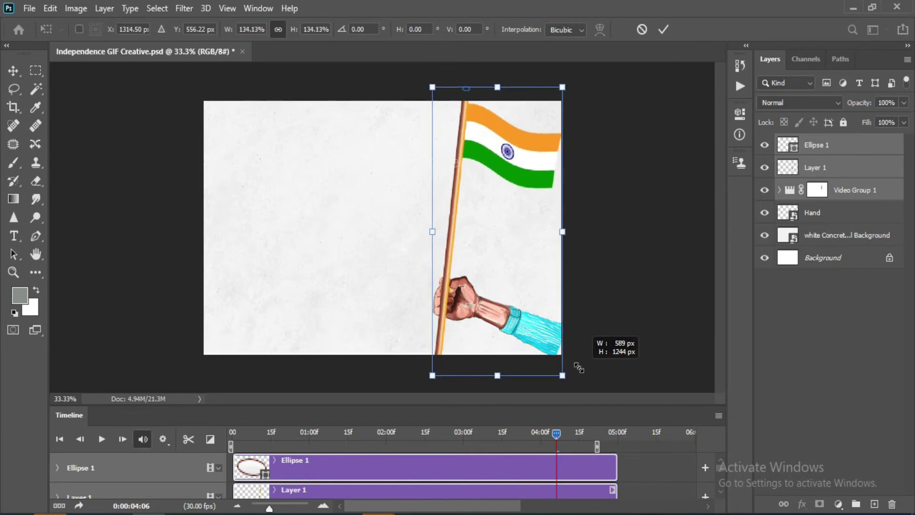
drag(577, 365, 584, 376)
drag(516, 147, 520, 167)
click(662, 29)
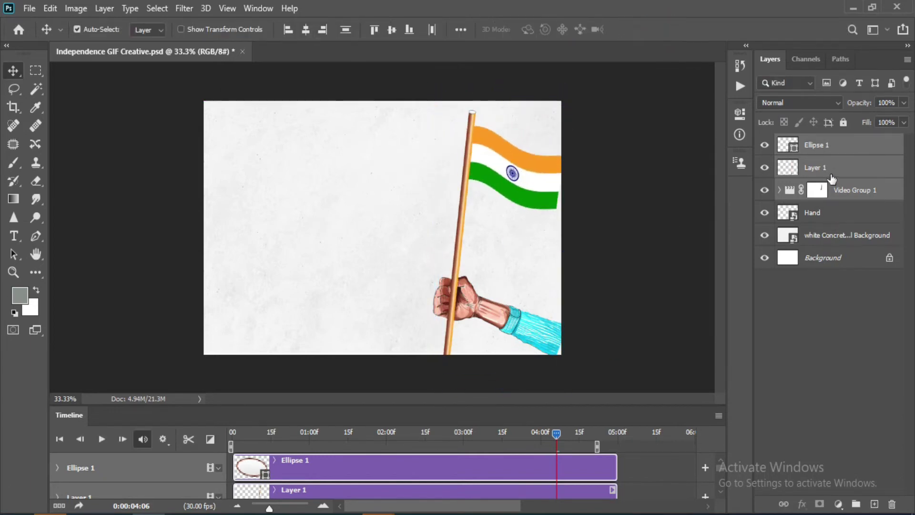
- Move the flag and hand together about 69 px left
shift+click(838, 216)
key(ctrl+t)
drag(543, 183, 513, 182)
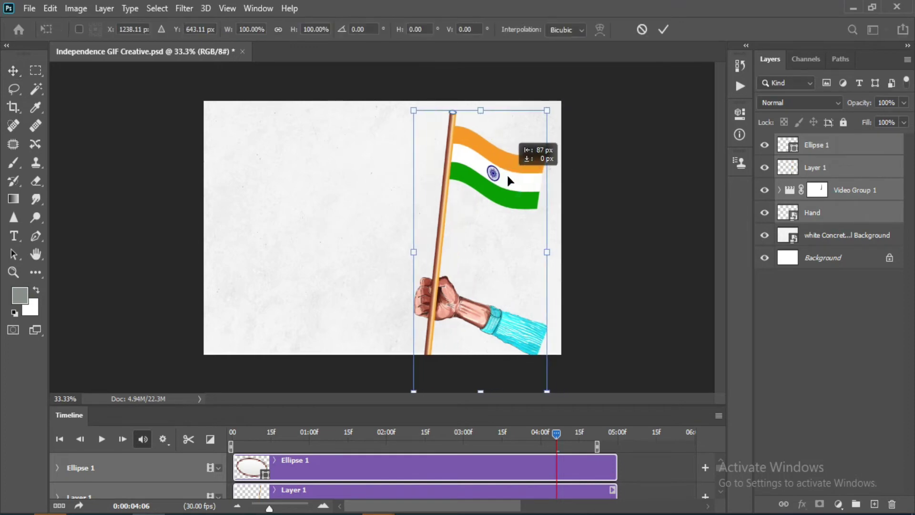
click(663, 29)
click(640, 109)
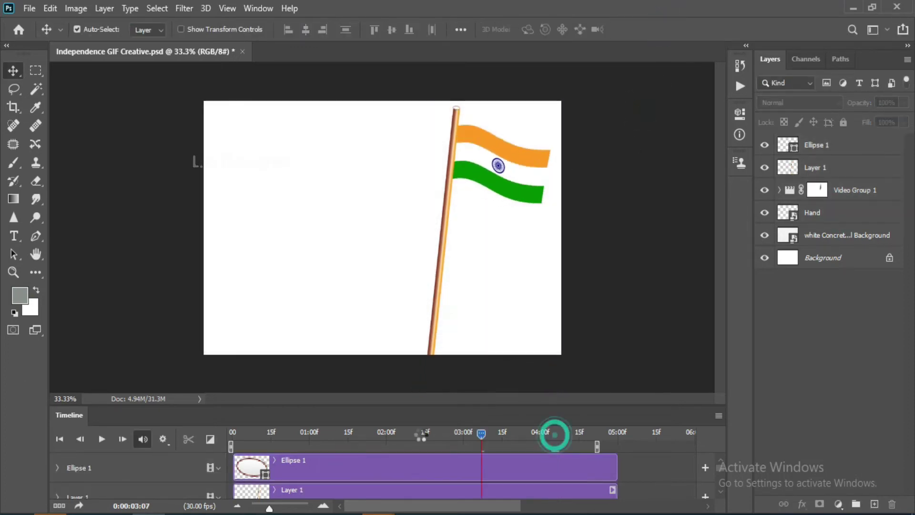
- Drag the Hand and Concrete-wall Background clips to the timeline start, then preview playback
drag(646, 406, 635, 260)
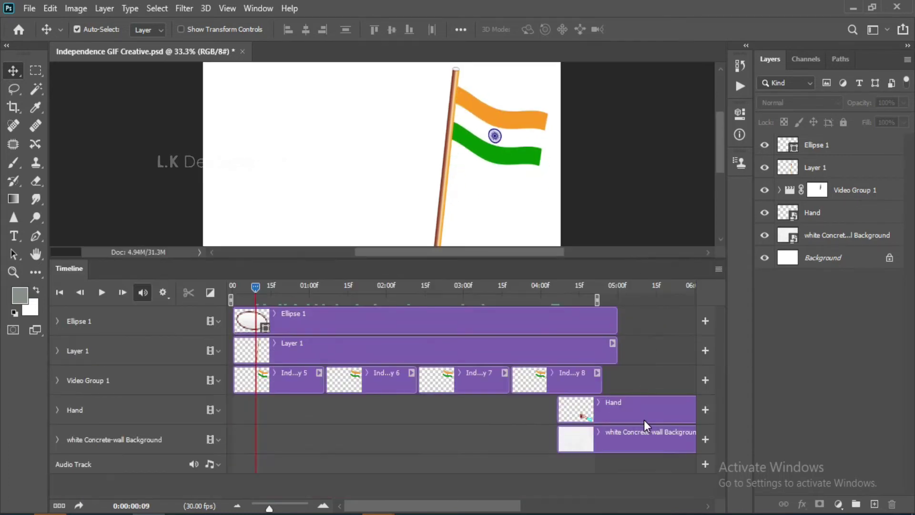
click(586, 438)
shift+click(586, 410)
drag(586, 410, 333, 413)
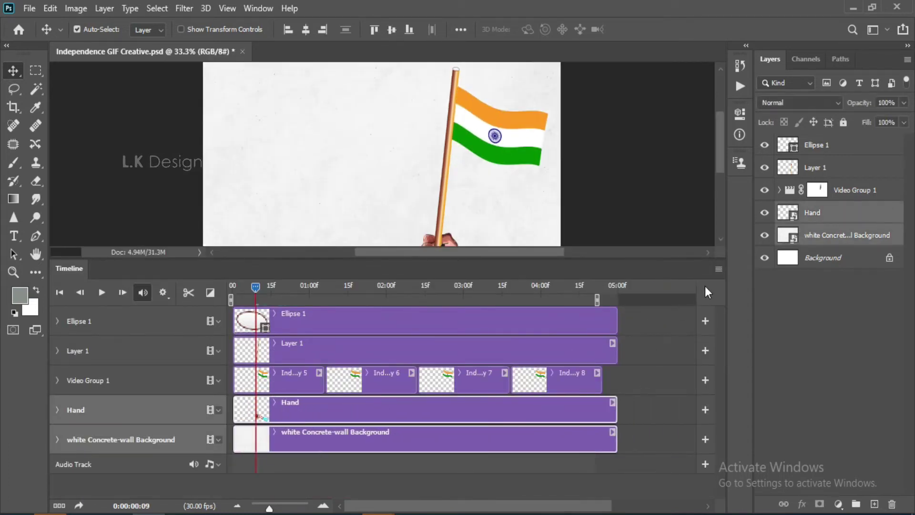
drag(687, 259, 686, 405)
key(space)
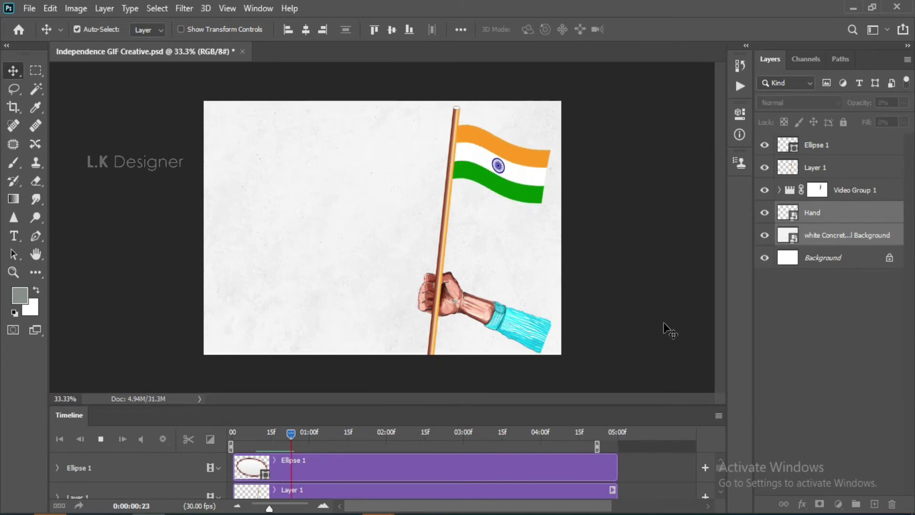
key(space)
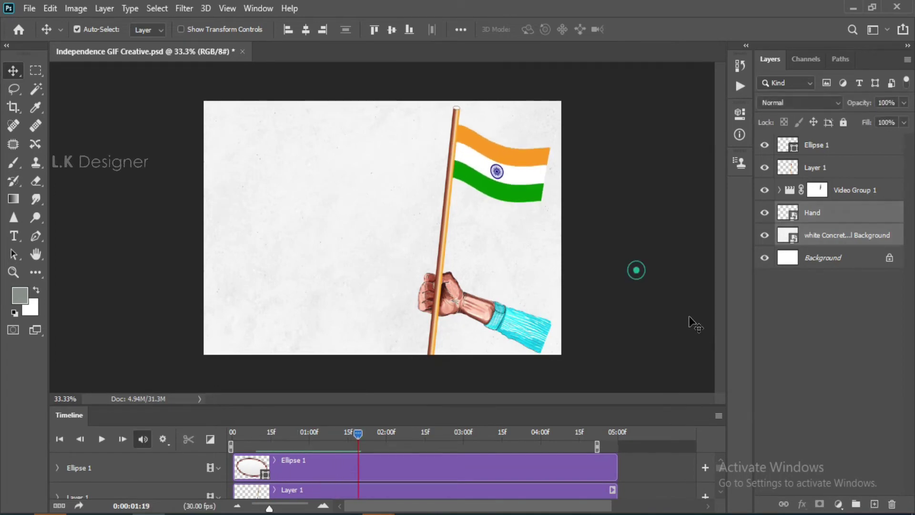
- Add a layer mask to Layer 1 and paint it so the fingers and thumb cover the pole
click(853, 170)
click(818, 503)
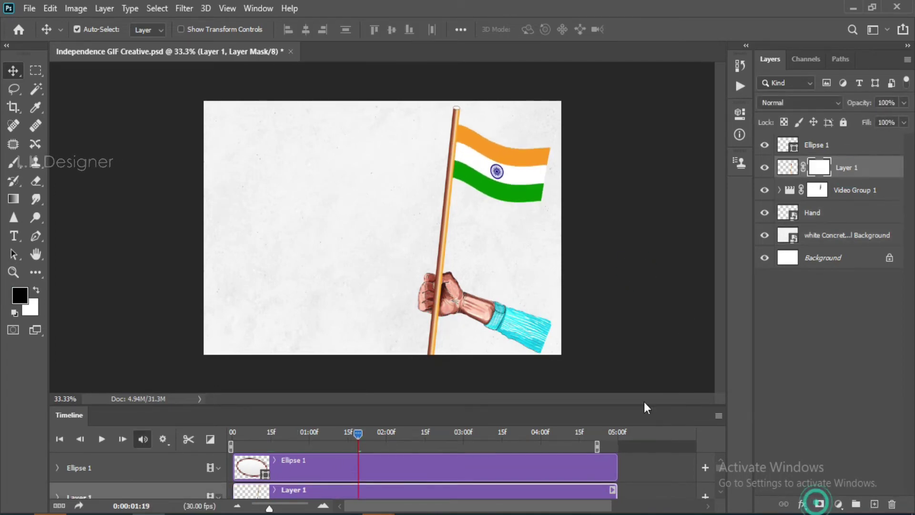
key(ctrl+plus)
scroll(351, 163, down, 2)
scroll(665, 248, down, 2)
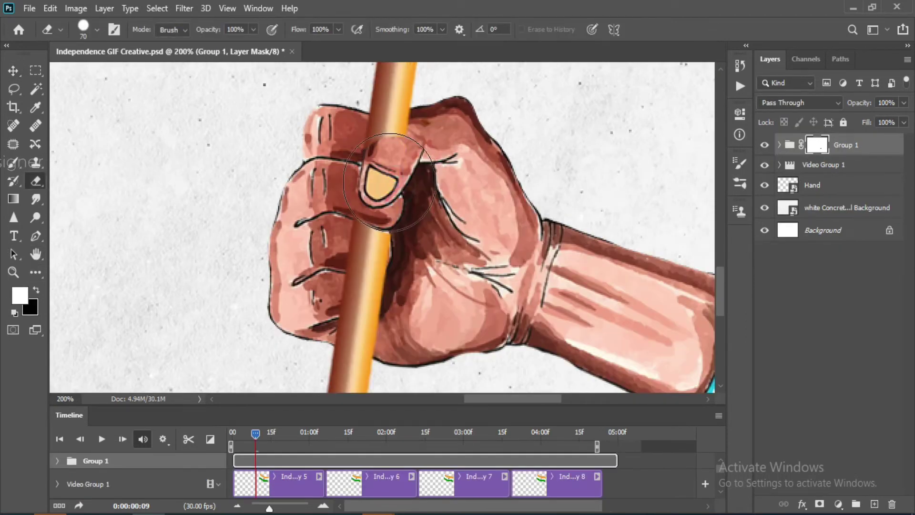
mouse_move(374, 213)
mouse_down()
mouse_move(371, 257)
mouse_move(353, 264)
mouse_up()
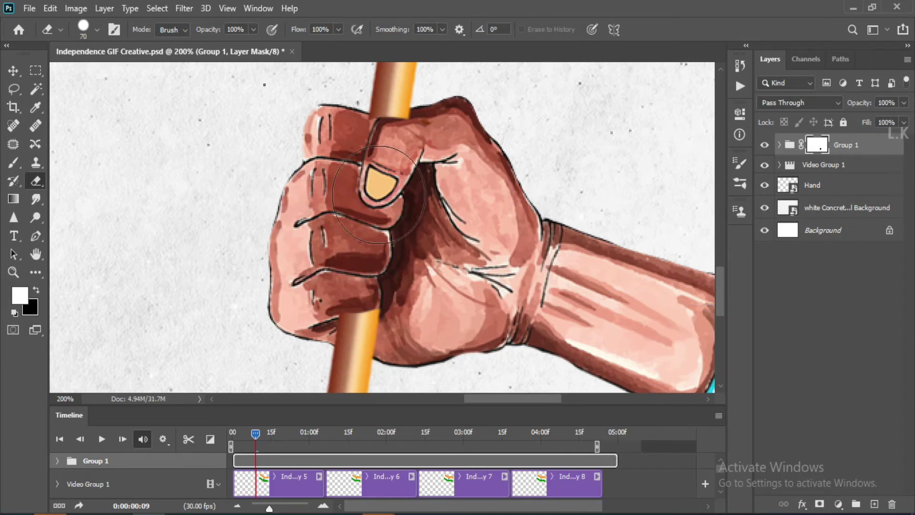
click(399, 167)
key(ctrl+minus)
key(ctrl+minus)
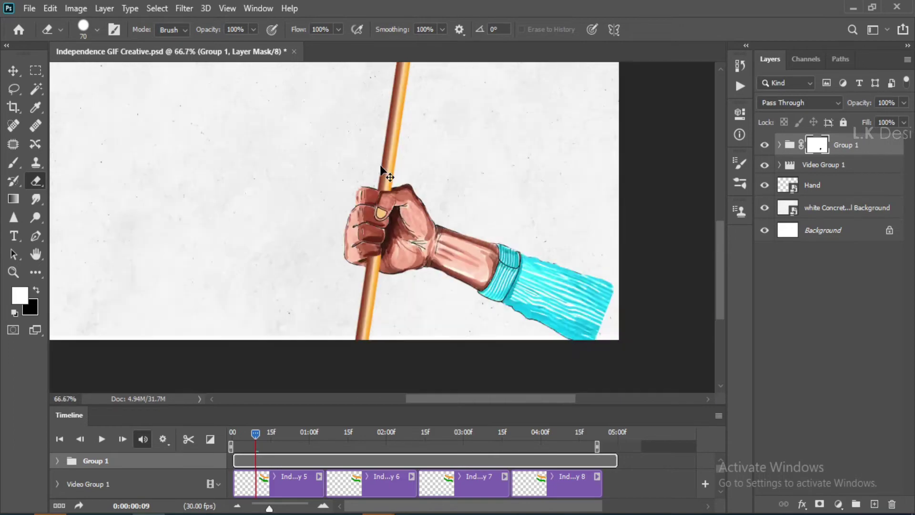
key(ctrl+minus)
key(ctrl+minus)
click(16, 70)
click(78, 130)
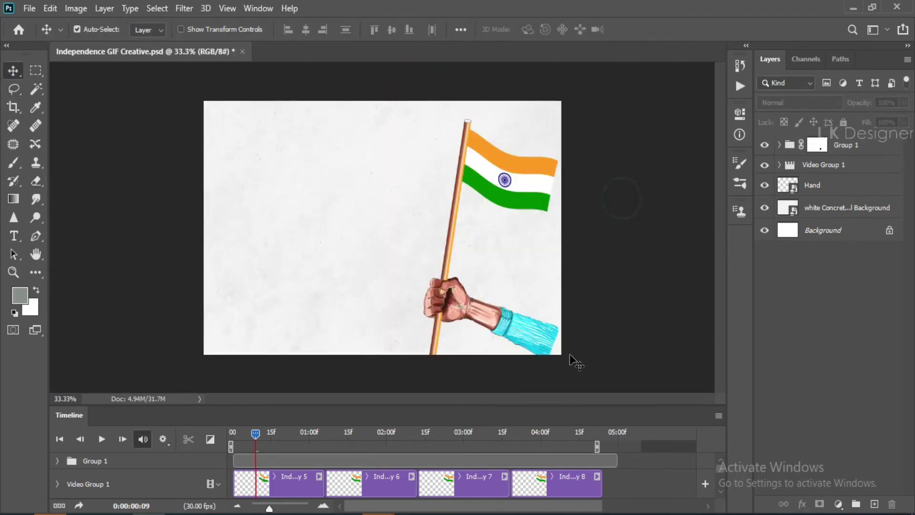
- Nudge Group 1, Video Group 1 and Hand together up and to the left
shift+click(823, 191)
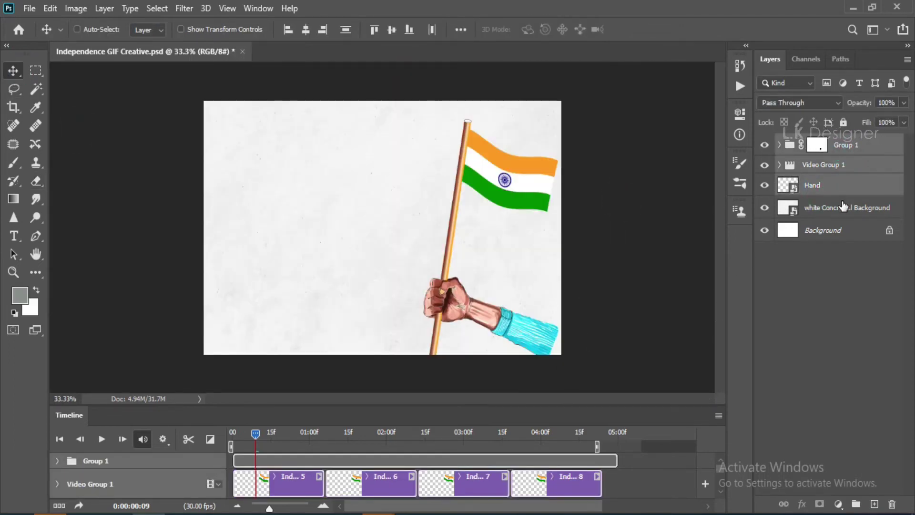
key(ctrl+t)
drag(520, 211, 511, 184)
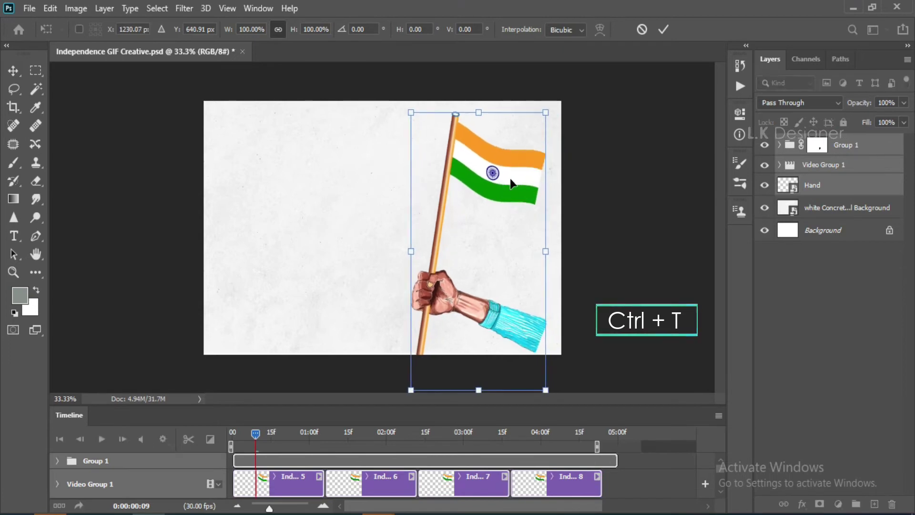
click(664, 29)
- Add a new empty Layer 2 above the Hand layer
click(637, 147)
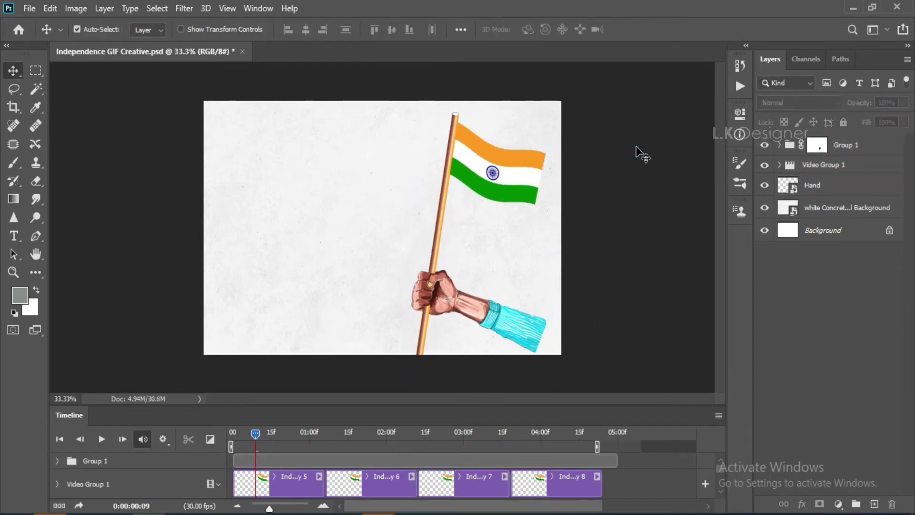
click(820, 185)
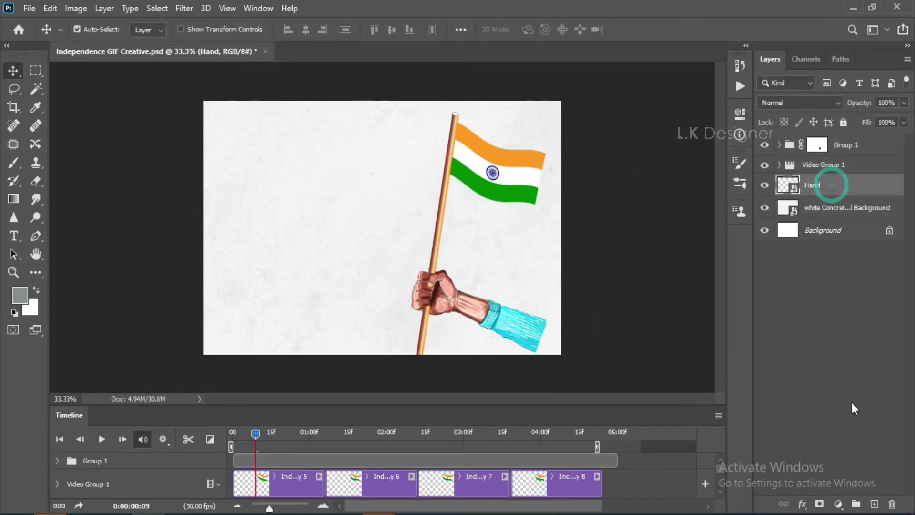
click(875, 504)
- Smudge the sleeve end into the background with a 400 px Soft Round Mixer Brush
key(b)
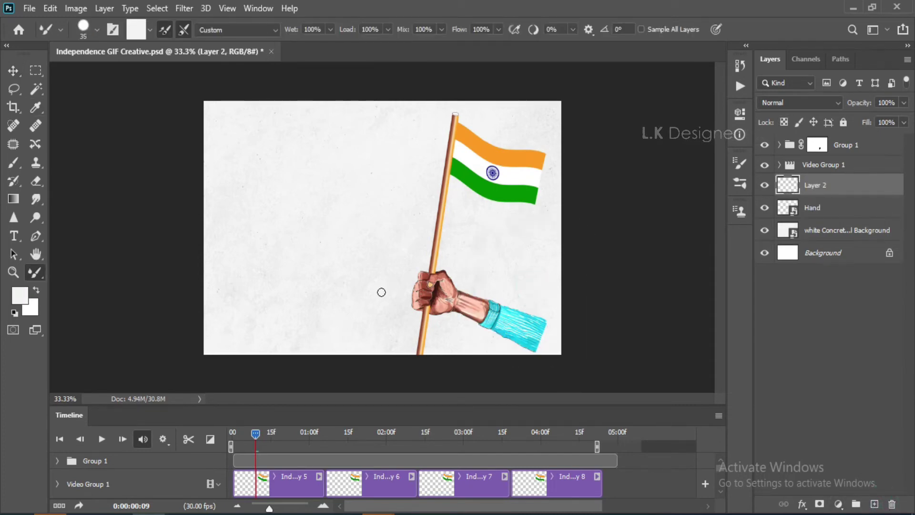
click(96, 30)
click(94, 186)
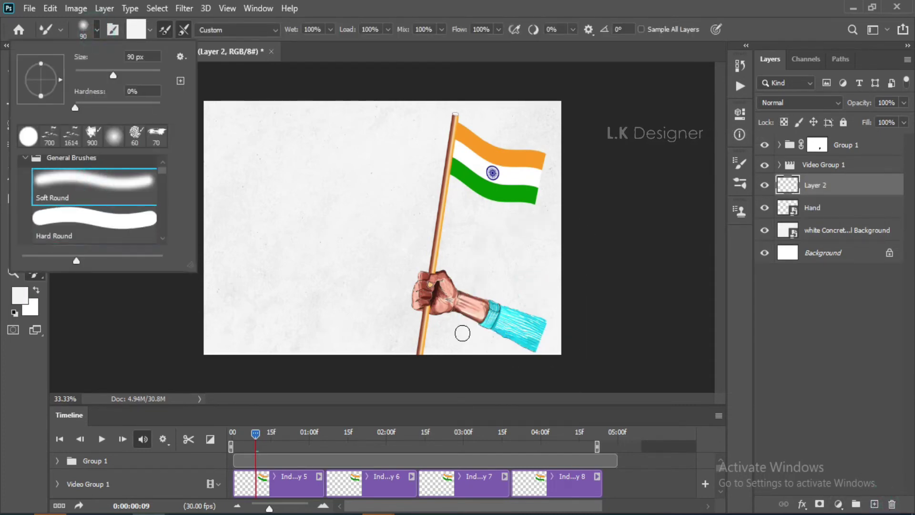
click(224, 91)
key(bracketright)
key(bracketright)
key(bracketright)
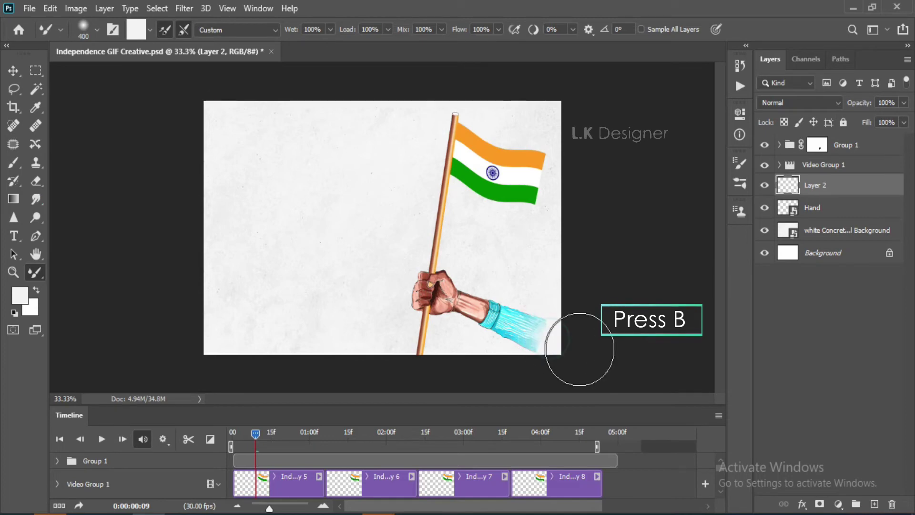
drag(537, 333, 574, 343)
click(586, 296)
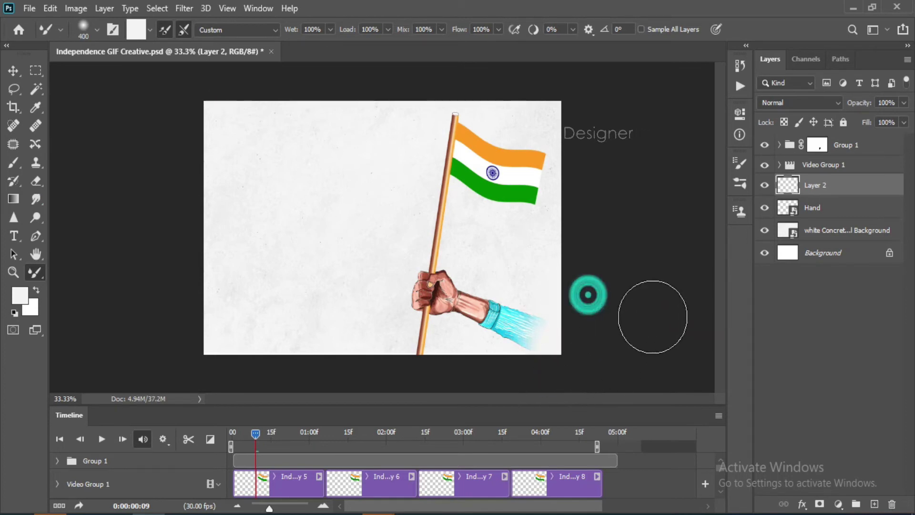
- Scrub and play the flag animation with the Hand and Layer 2 clips selected
click(13, 70)
click(185, 194)
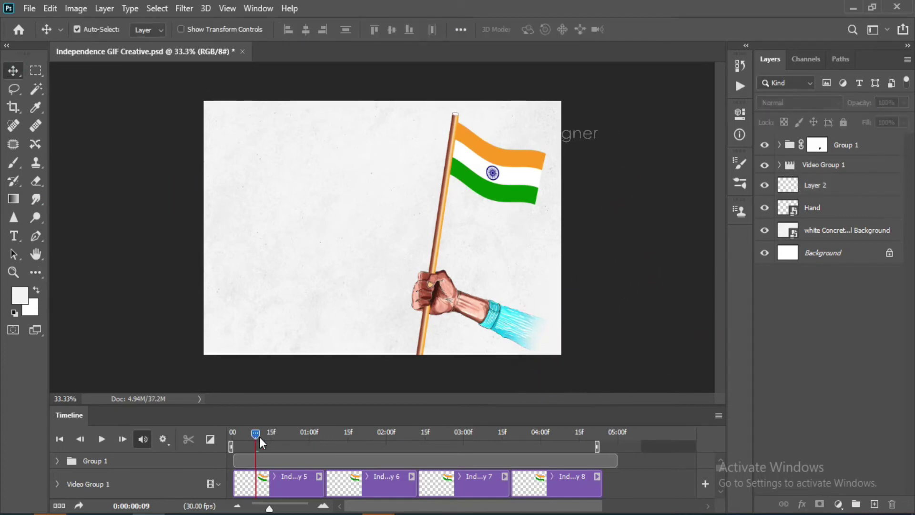
drag(260, 443, 275, 433)
drag(576, 405, 579, 284)
click(414, 423)
ctrl+click(435, 388)
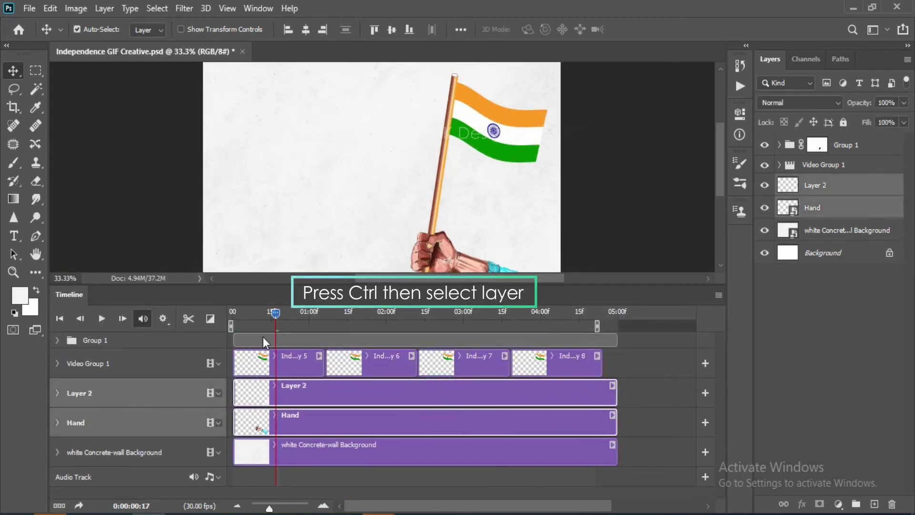
key(space)
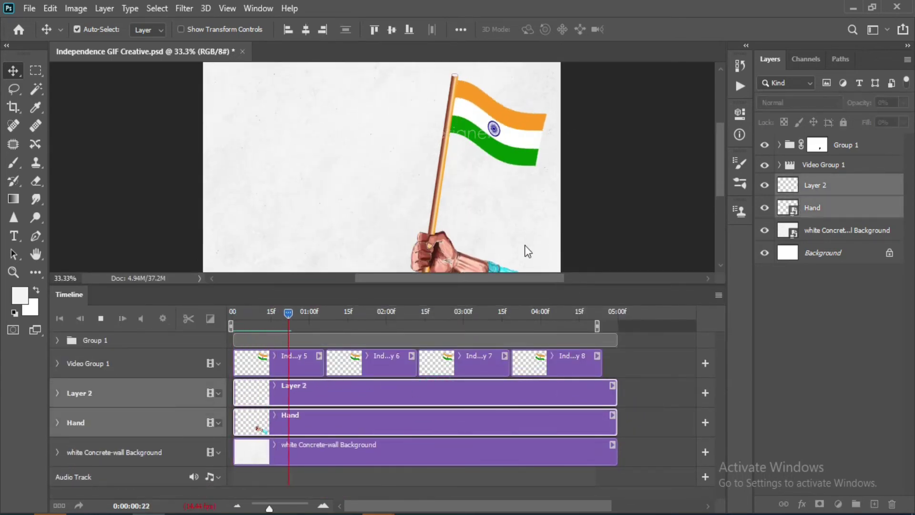
click(250, 320)
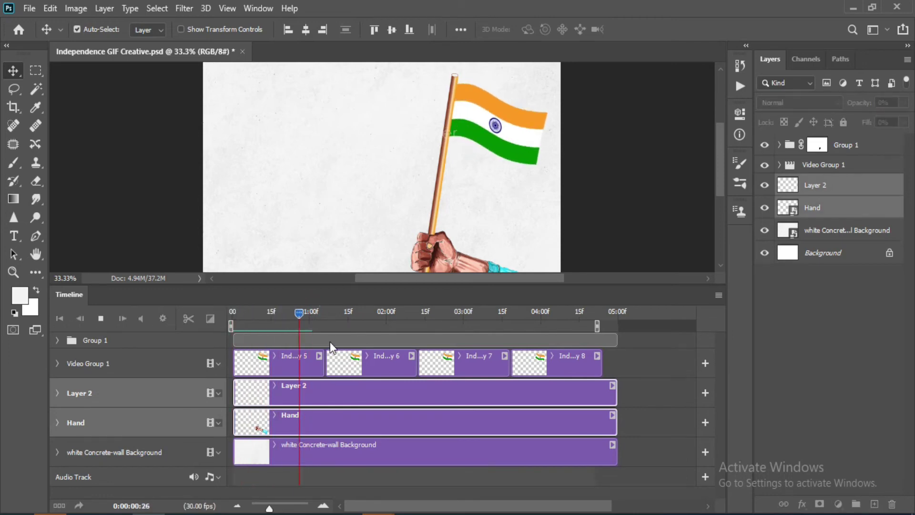
- Shrink the Timeline, fit the canvas on screen, and save the document
drag(663, 286, 673, 384)
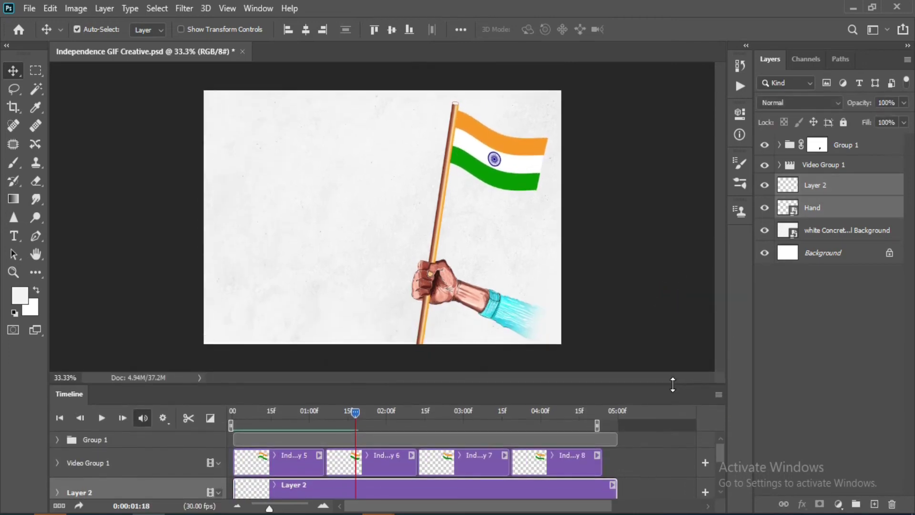
key(ctrl+0)
key(ctrl+s)
- Create a 75 text layer on the left of the canvas and scale it up
click(639, 245)
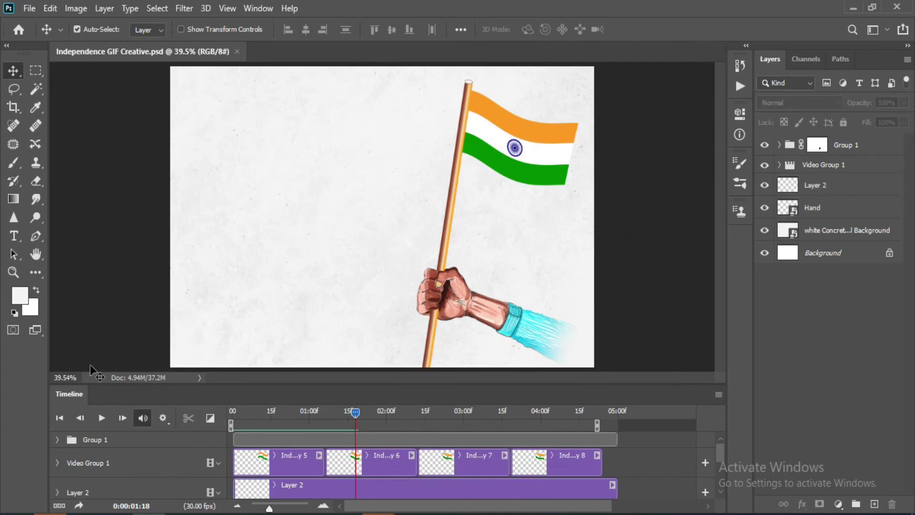
click(14, 235)
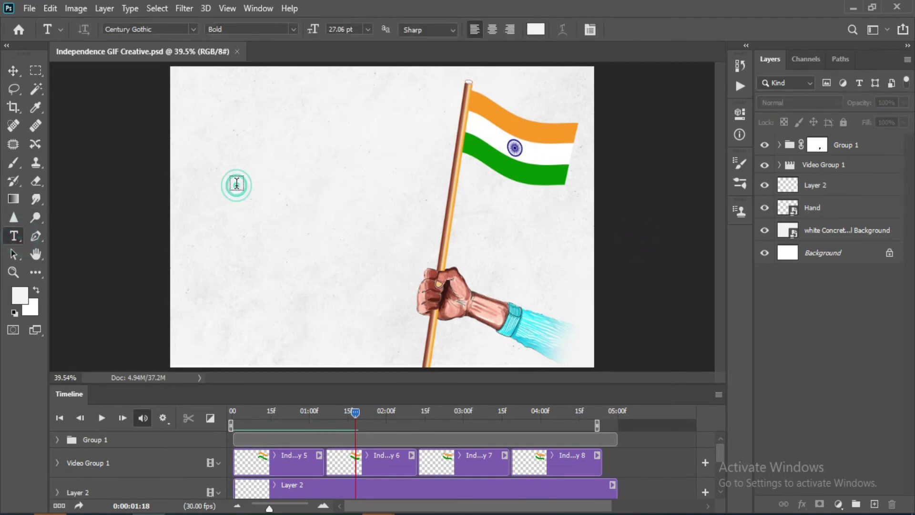
click(236, 184)
click(13, 73)
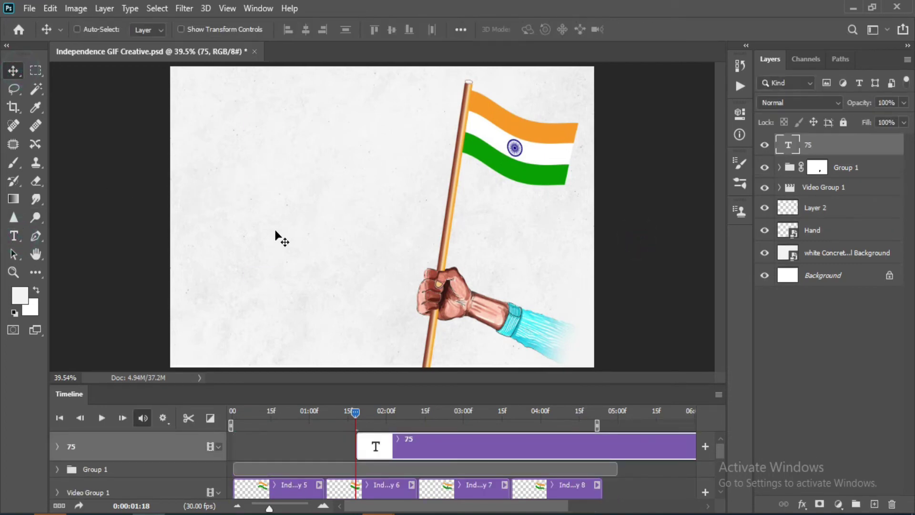
key(ctrl+t)
drag(239, 184, 289, 215)
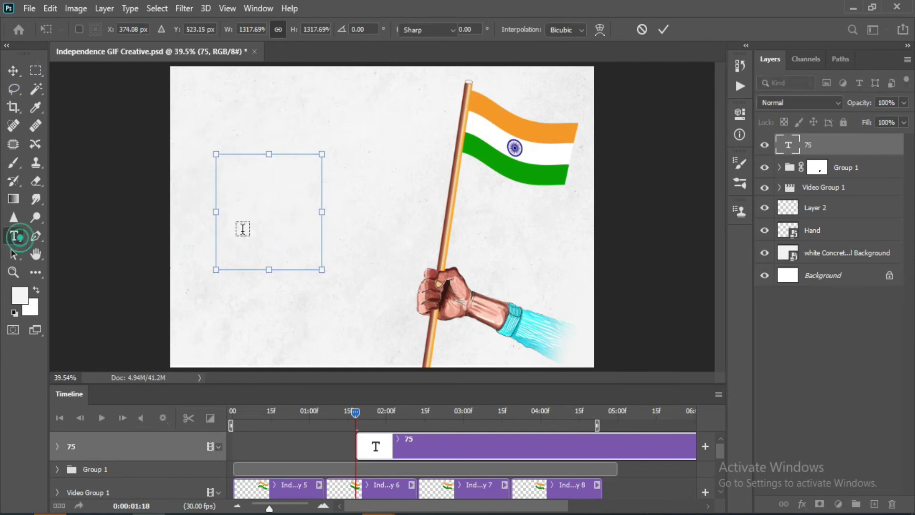
- Colour the 75 text orange ff9b24
double_click(277, 204)
click(536, 29)
text(ff9b24)
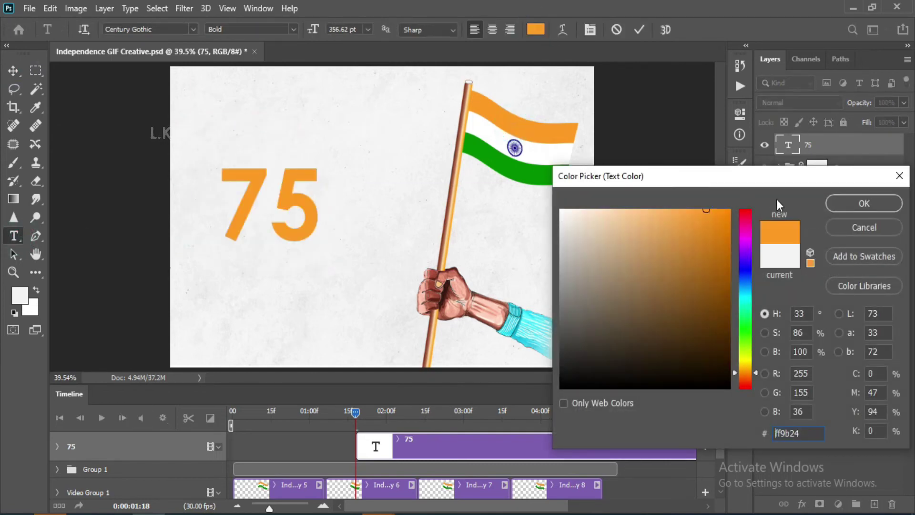
click(864, 203)
click(14, 71)
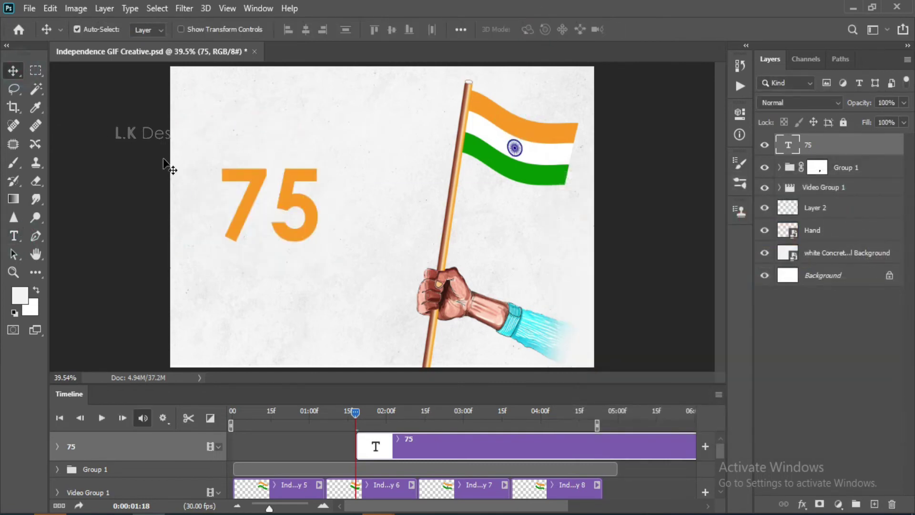
- Enlarge the 75 to about 136% and nudge it slightly right and down
key(ctrl+t)
drag(323, 270, 340, 290)
drag(327, 255, 333, 260)
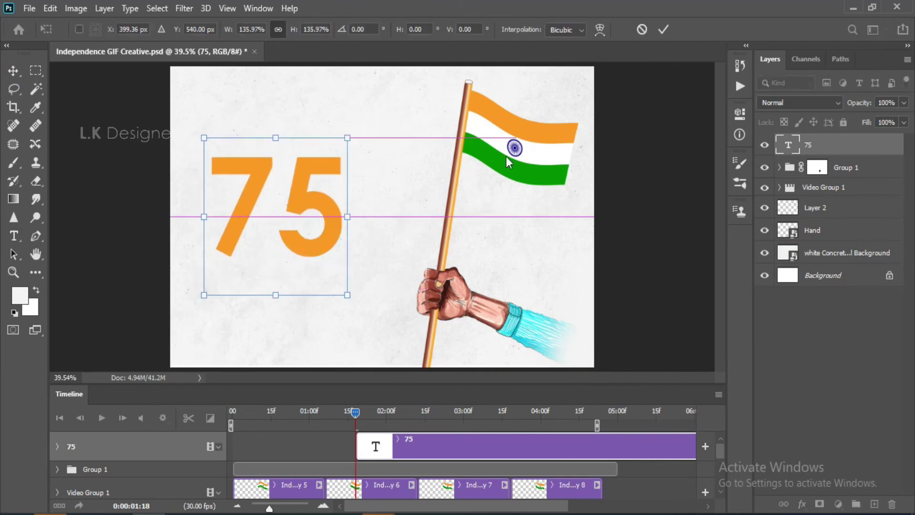
click(663, 30)
- Set the 7 of the 75 to Brush Script Std Medium by searching 'rush' in the font field
key(t)
drag(270, 196, 207, 200)
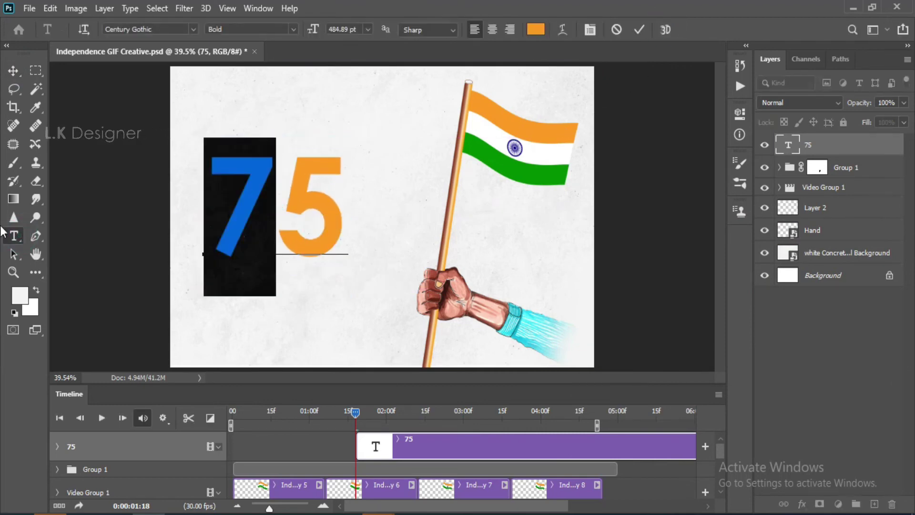
click(184, 30)
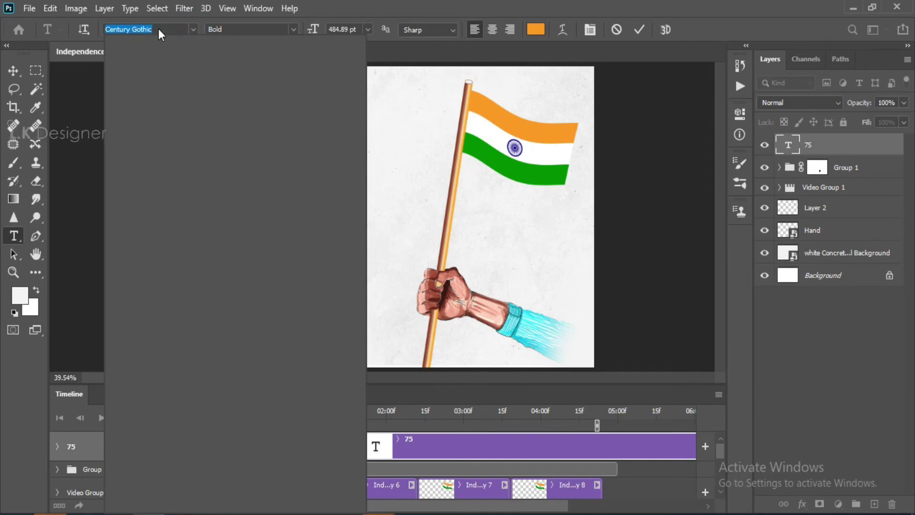
click(166, 30)
text(b)
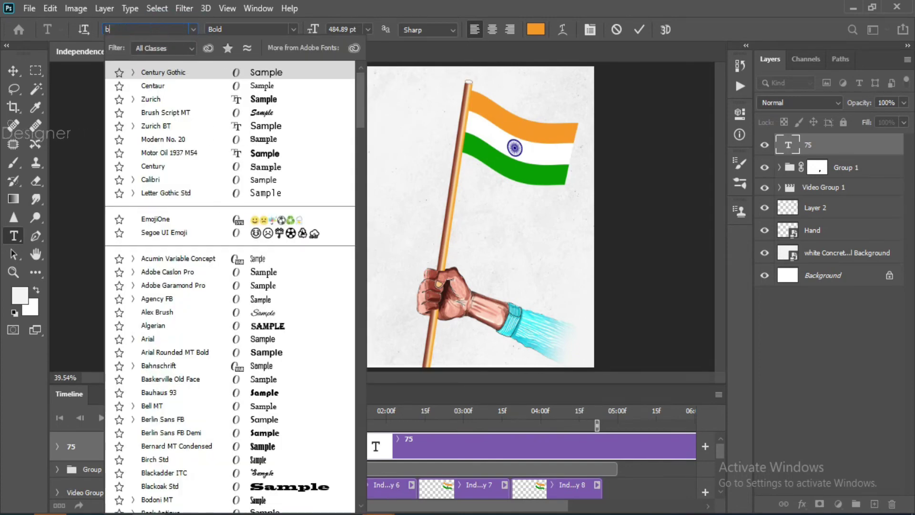
text(rush Script Std)
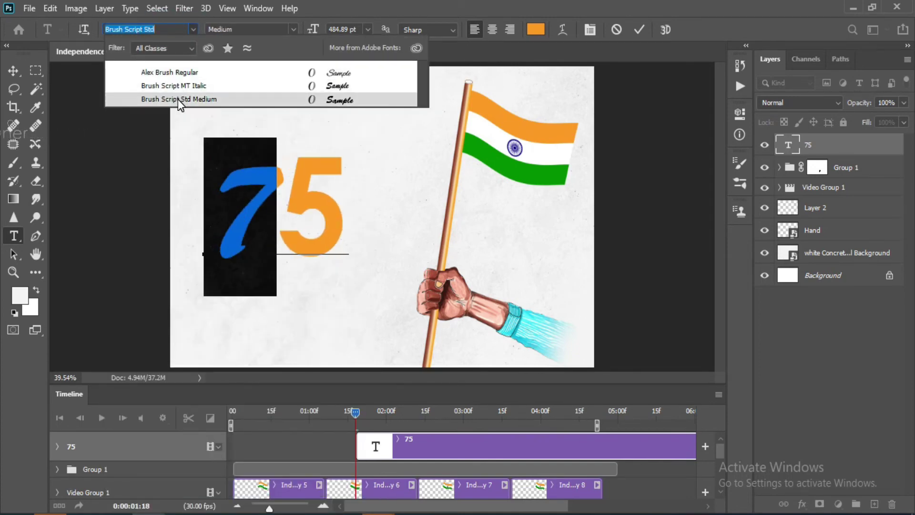
click(178, 99)
click(306, 182)
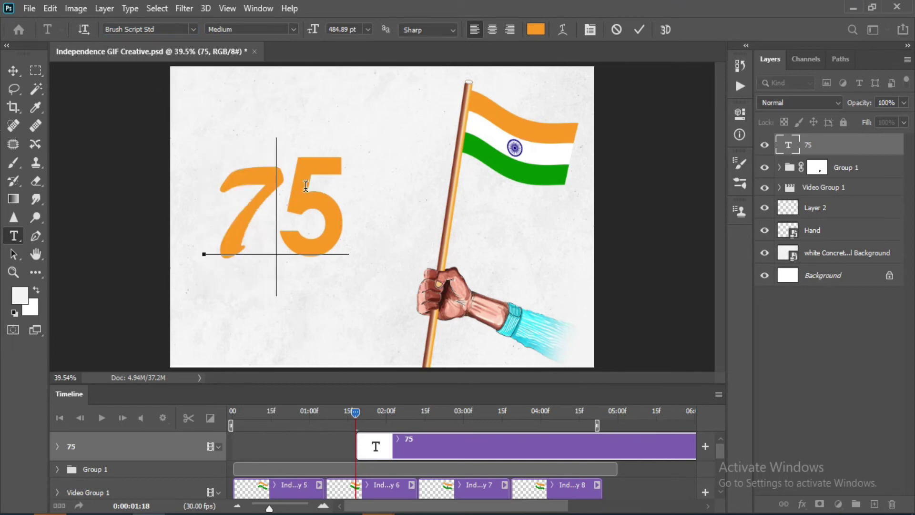
- Apply Brush Script Std Medium to the whole 75, then select the 7 alone
key(ctrl+a)
click(146, 29)
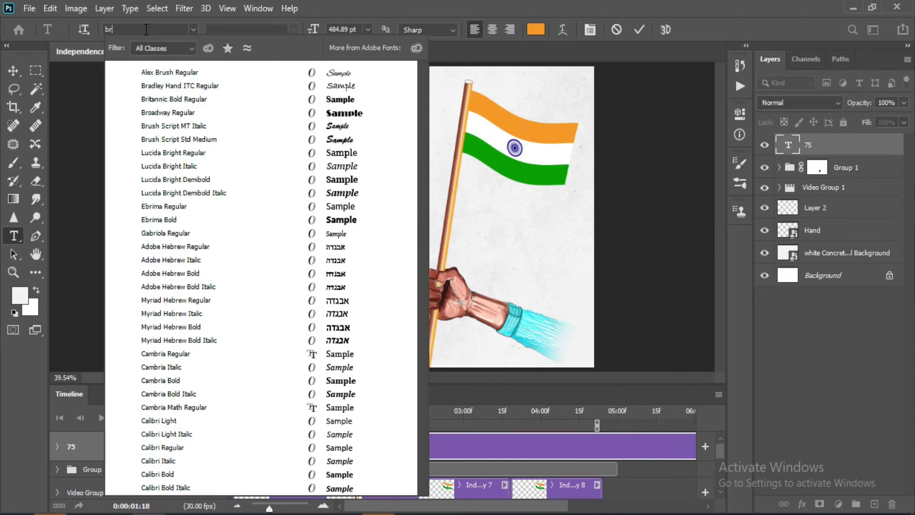
text(brush)
click(168, 98)
click(257, 184)
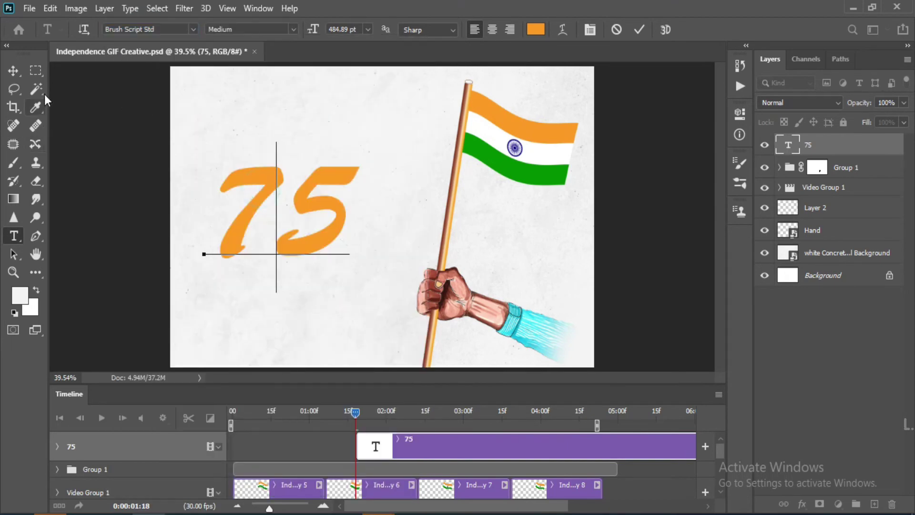
key(shift+Left)
- Keep the 7 orange and colour the 5 green 008900
click(536, 29)
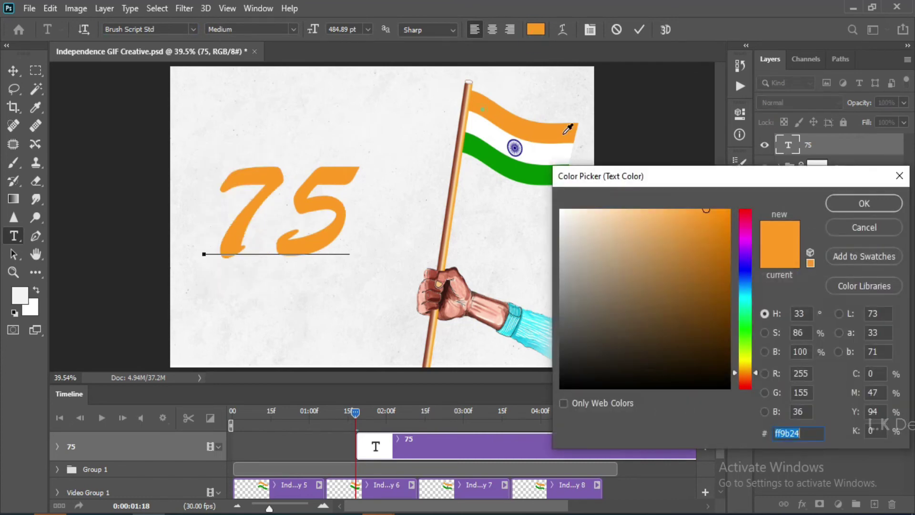
click(864, 202)
click(639, 30)
drag(300, 209, 355, 208)
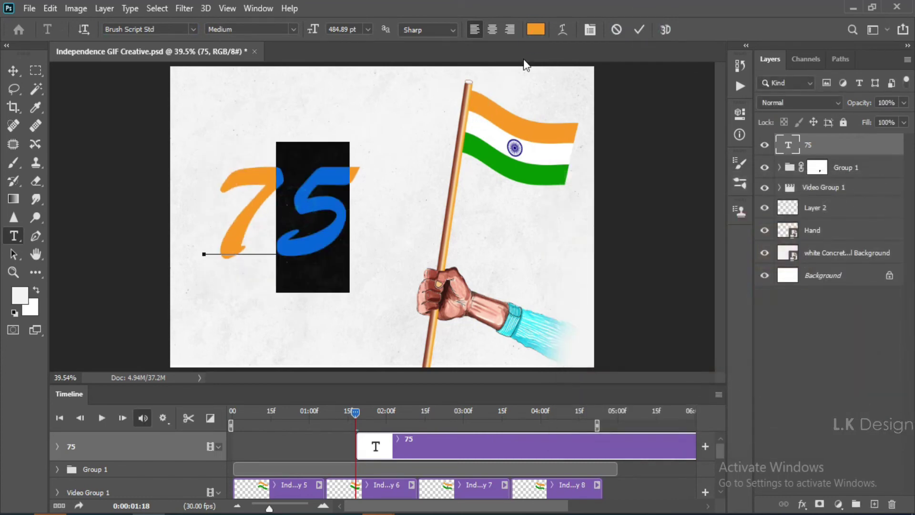
click(536, 29)
text(008900)
click(839, 205)
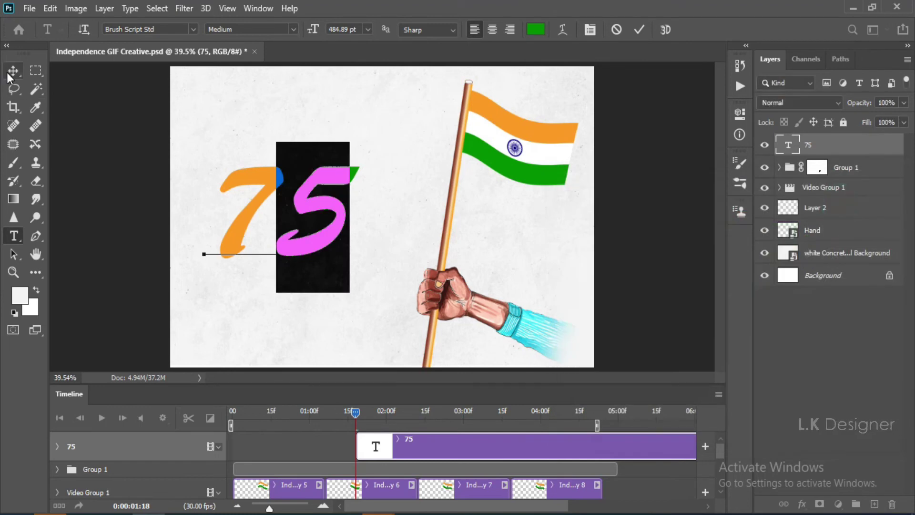
click(13, 70)
- Shrink the 75 to about 79% and move it down and left
key(ctrl+t)
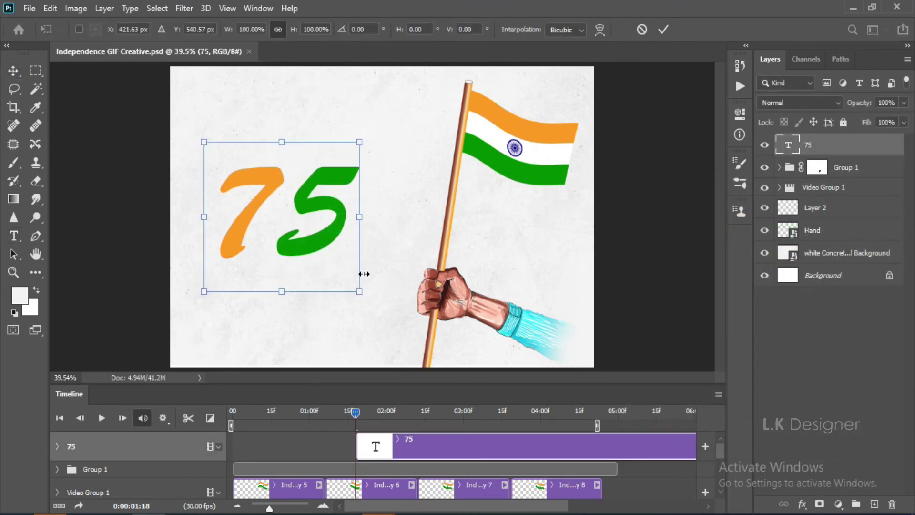
drag(364, 272, 335, 280)
mouse_move(315, 224)
mouse_down()
mouse_move(296, 232)
mouse_move(285, 220)
mouse_up()
click(663, 29)
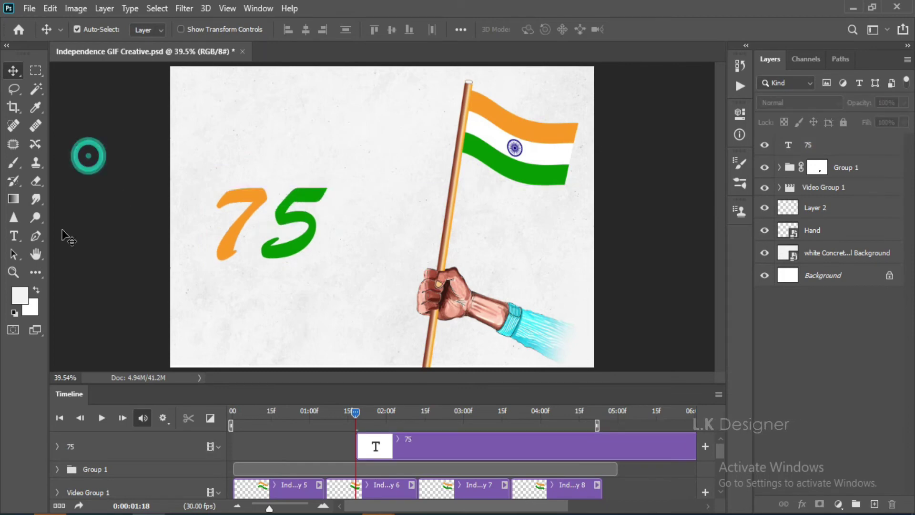
click(14, 235)
- Add black 'Happy' text in 100 pt Century Gothic Regular above the 75
click(204, 150)
text(Happy)
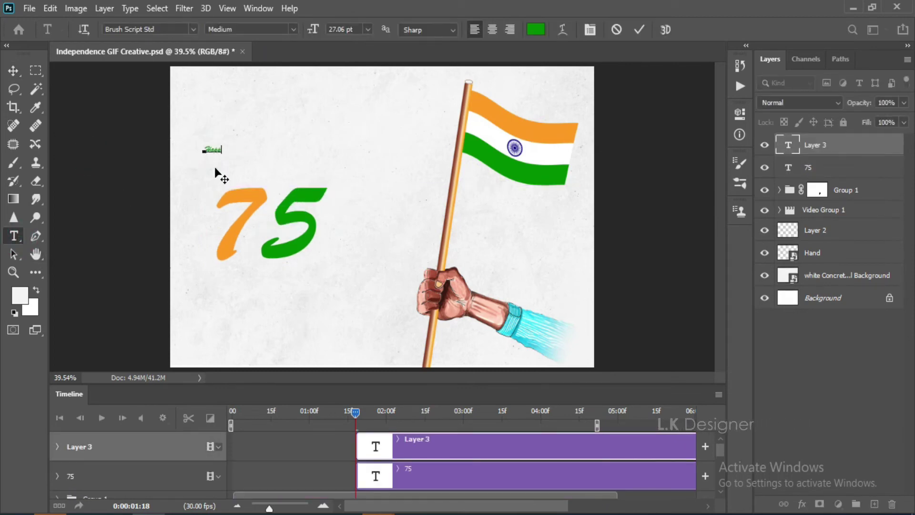
click(535, 30)
click(572, 384)
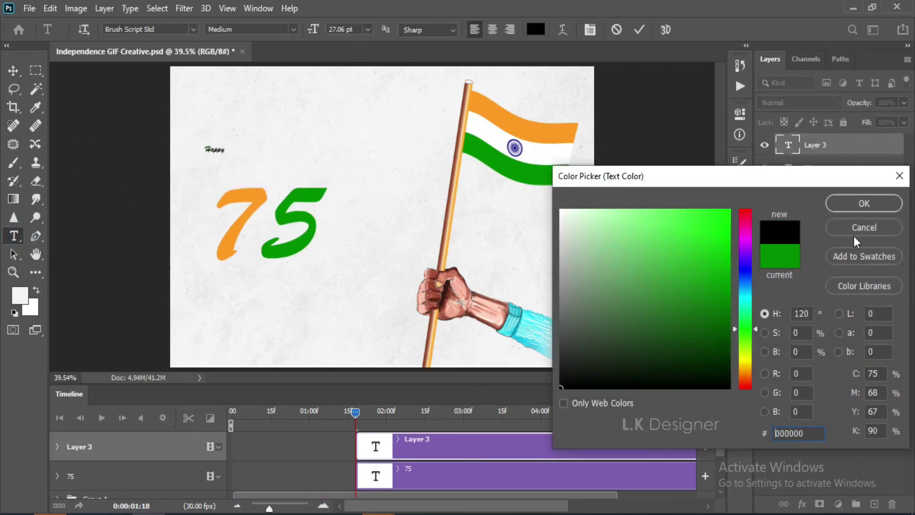
click(862, 202)
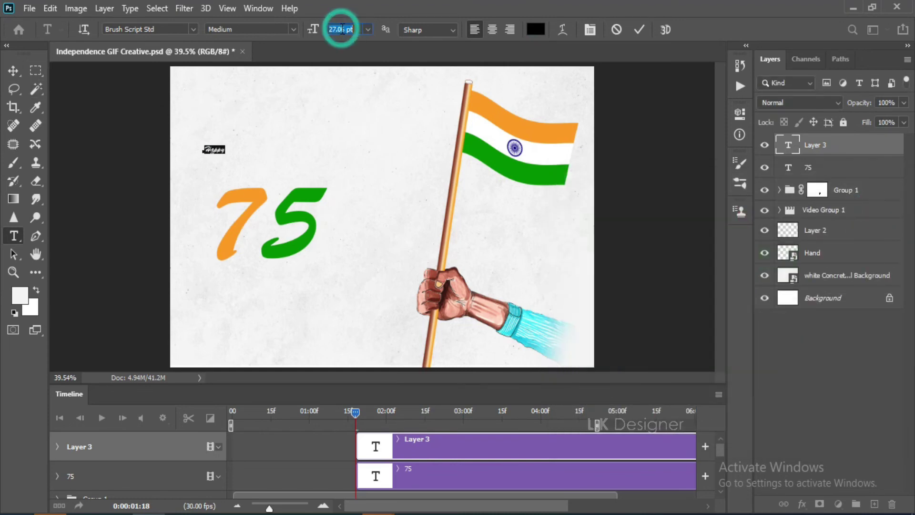
text(100)
key(Return)
click(164, 28)
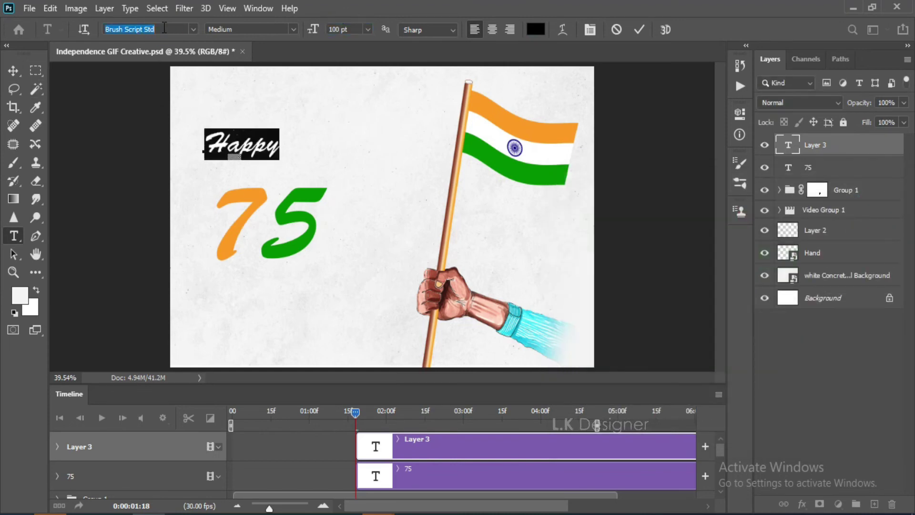
text(cent)
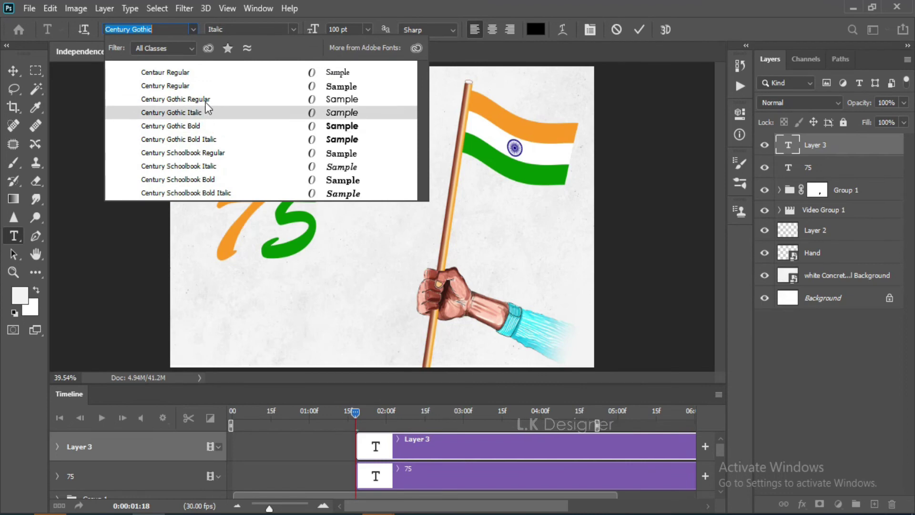
click(206, 102)
key(ctrl+Return)
- Shrink the Happy text and enlarge the 75 to about 135%
key(ctrl+t)
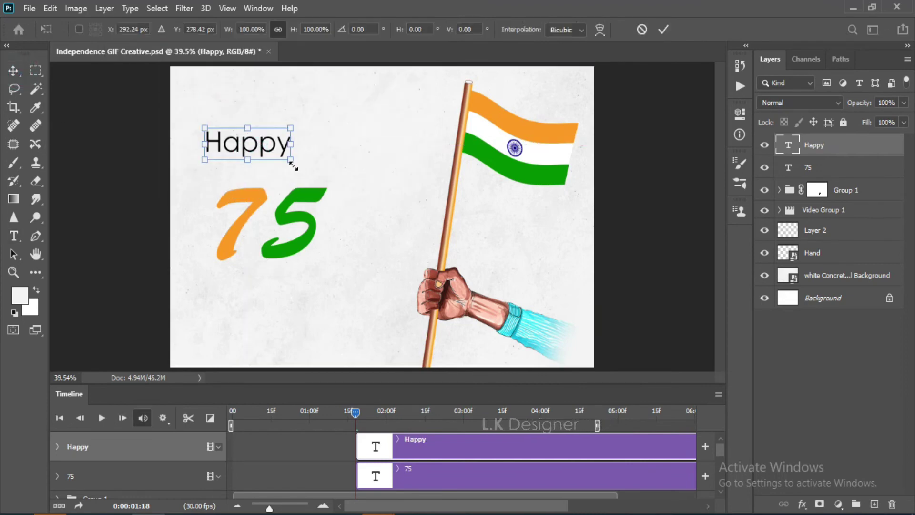
drag(294, 167, 278, 157)
click(663, 29)
click(312, 200)
key(ctrl+t)
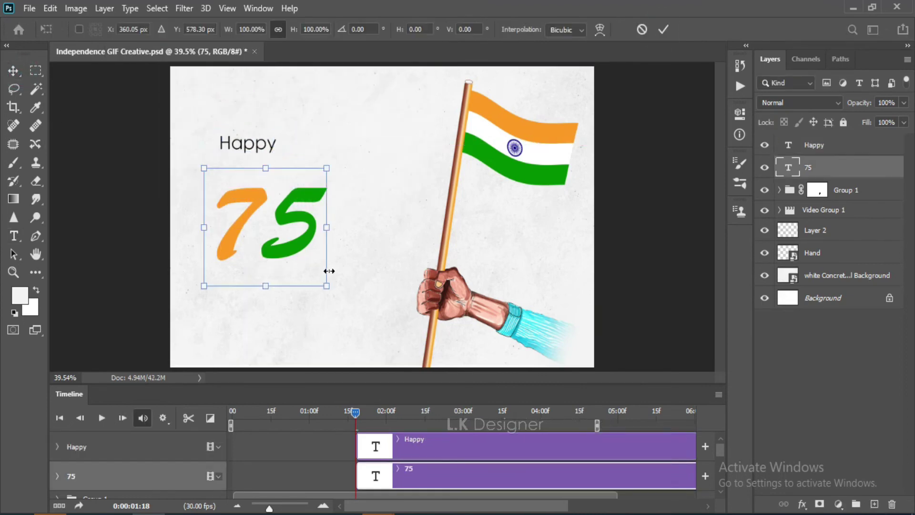
drag(327, 286, 351, 308)
drag(312, 256, 315, 258)
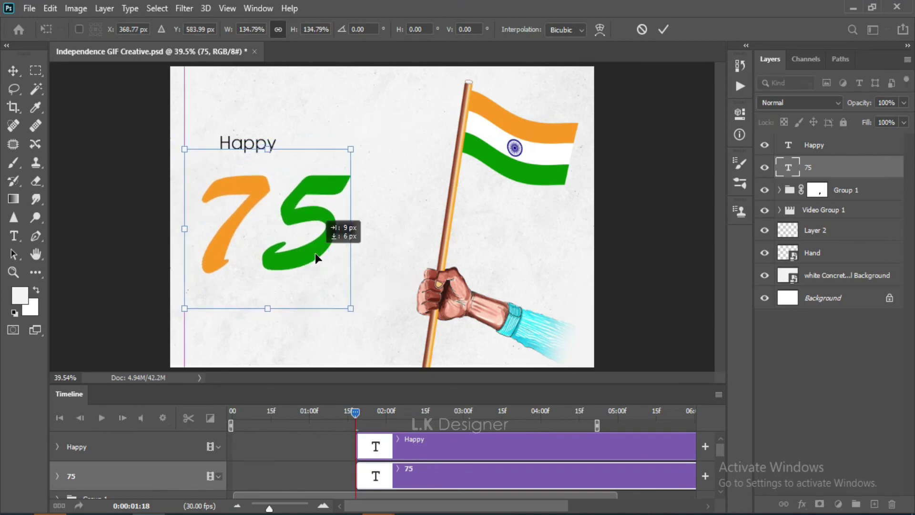
drag(350, 309, 348, 305)
click(663, 29)
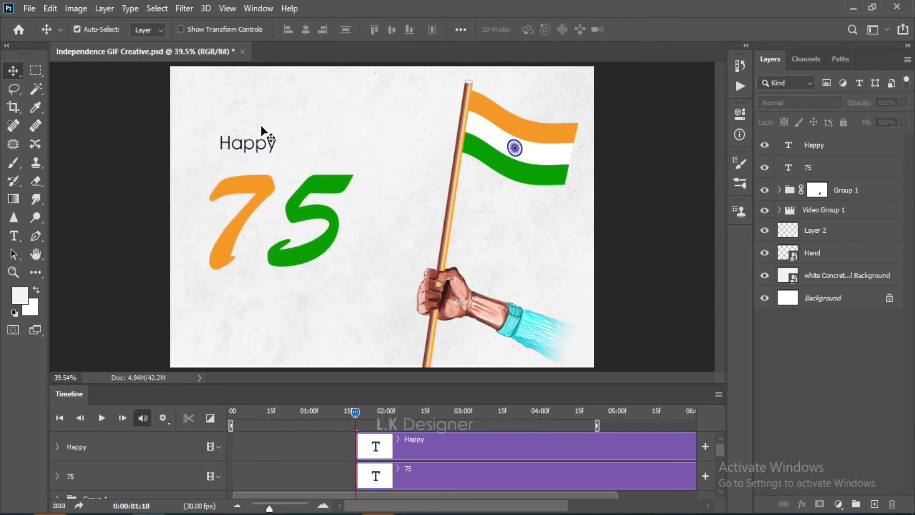
- Move Happy just above the 75, scale it to about 87%, and set its font size
mouse_move(262, 132)
mouse_down()
mouse_move(256, 148)
mouse_move(265, 168)
mouse_up()
key(ctrl+t)
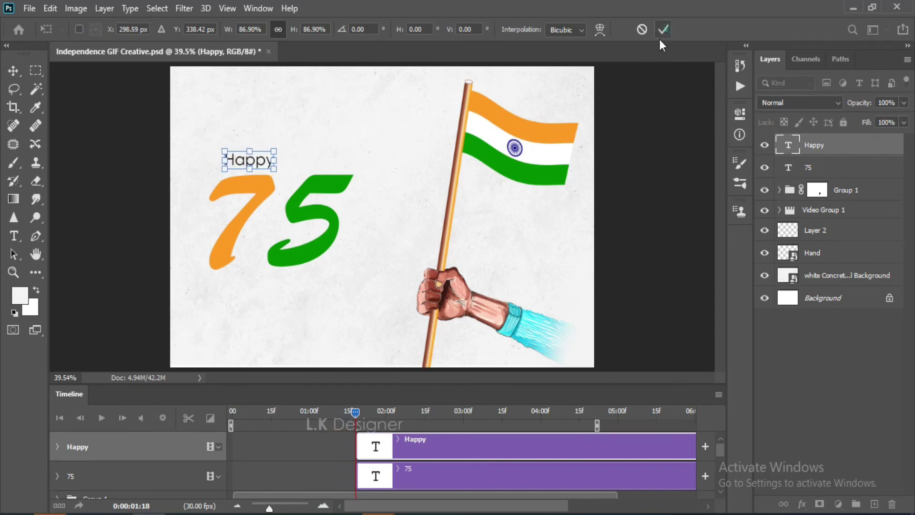
click(663, 29)
click(13, 236)
double_click(264, 159)
click(336, 29)
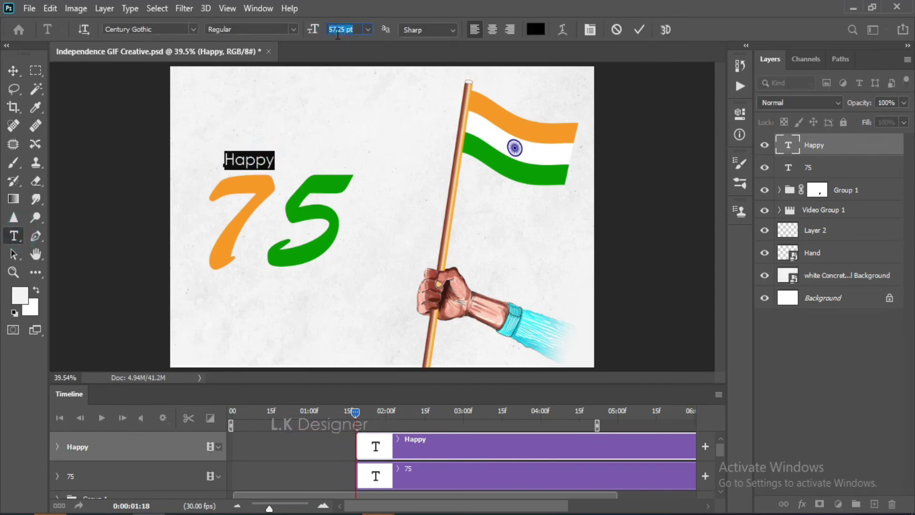
click(13, 70)
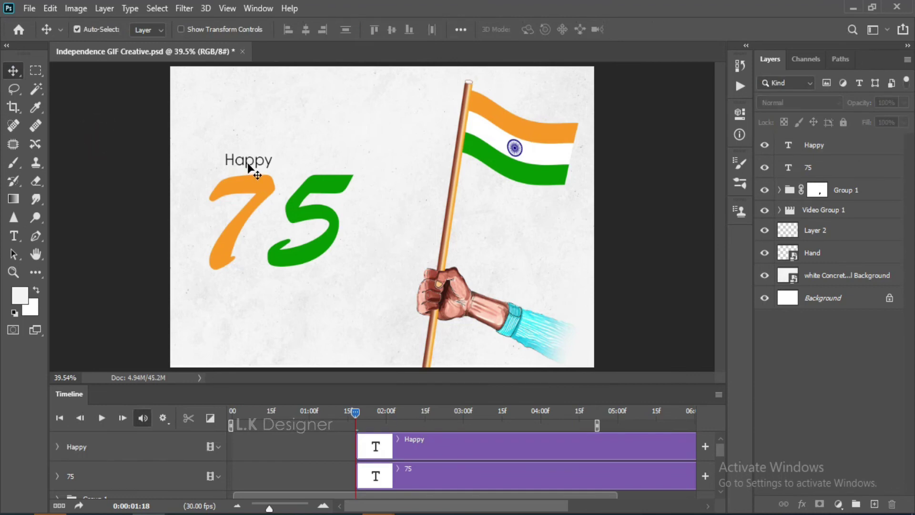
- Nudge Happy slightly right, duplicate it, and move the copy beside the top of the 5
drag(249, 170, 253, 167)
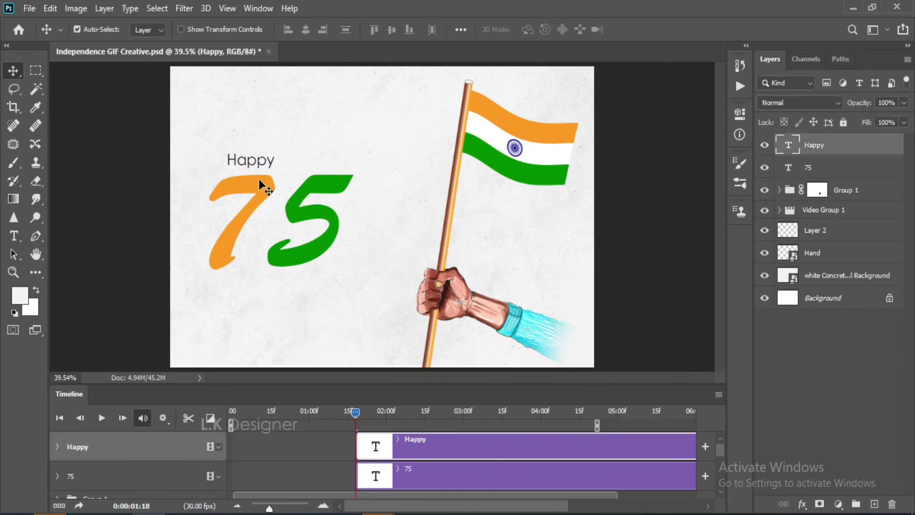
key(shift+Right)
key(shift+Right)
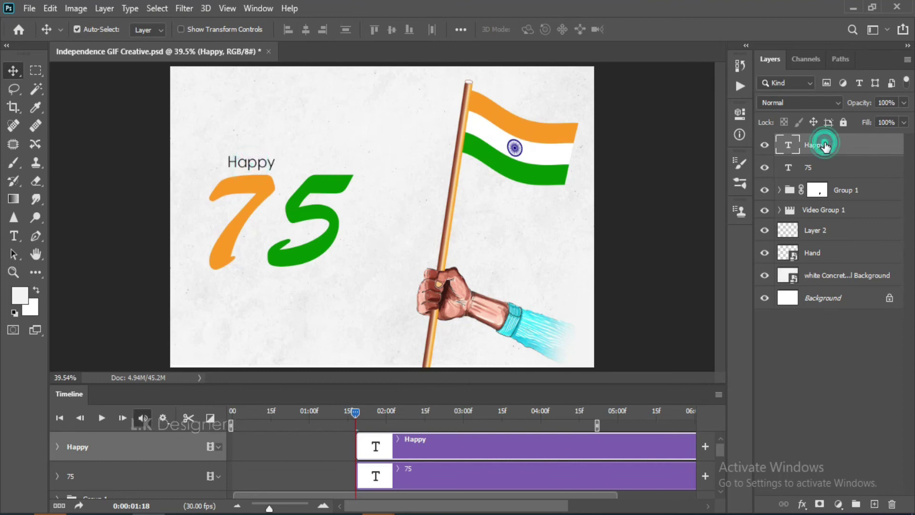
key(ctrl+j)
key(ctrl+t)
drag(265, 166, 372, 211)
click(664, 29)
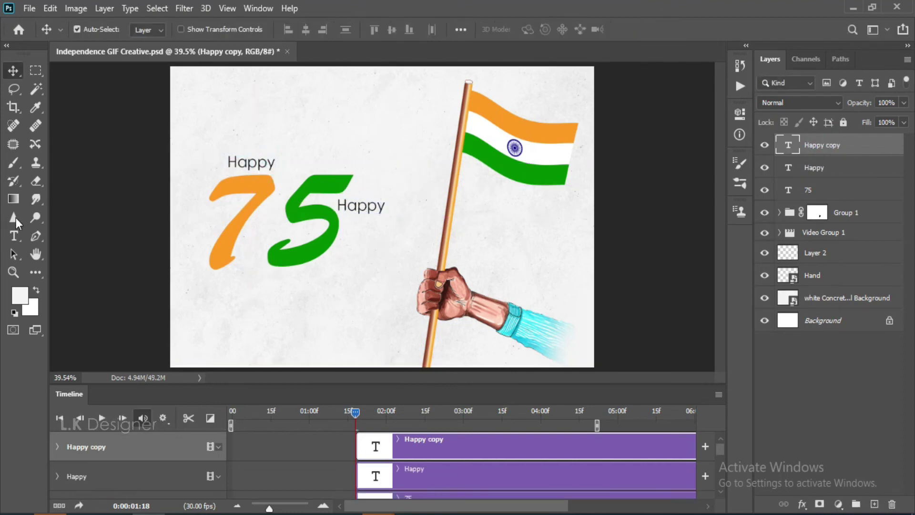
- Retype the Happy copy as 'th' so the number reads 75th
click(13, 235)
double_click(353, 203)
text(ra)
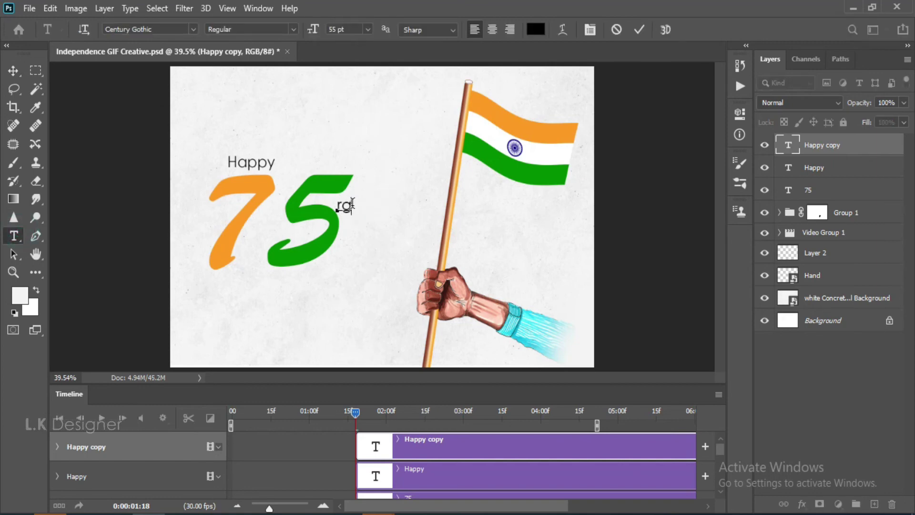
click(13, 72)
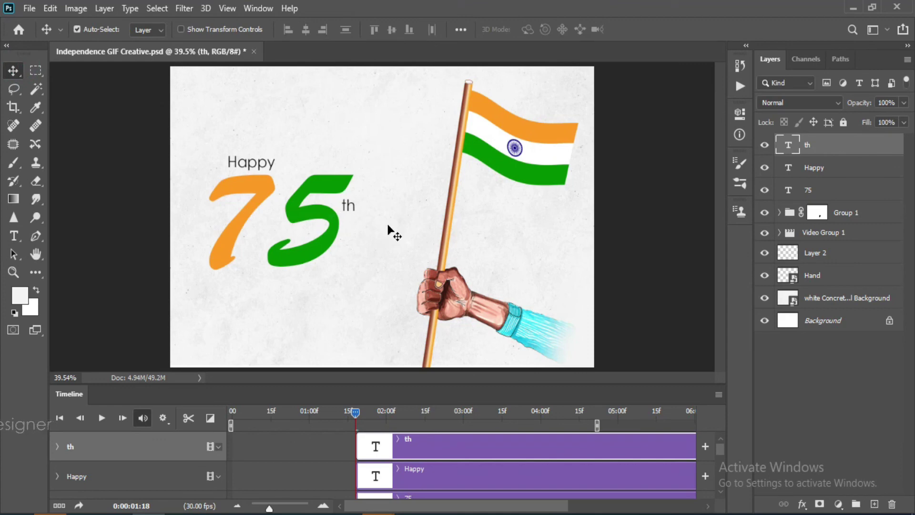
click(615, 216)
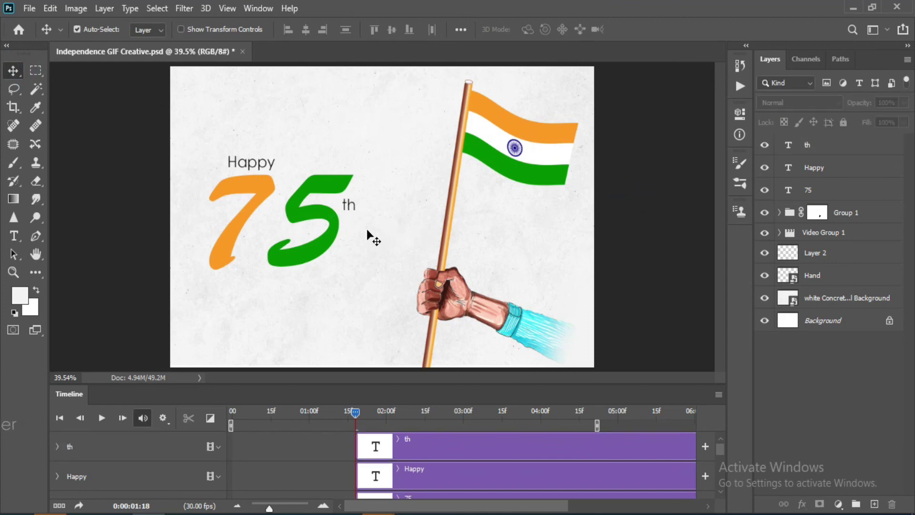
- Alt-drag a copy of th lower, retype it as 'Independence Day', and move it down-left
drag(355, 209, 356, 245)
key(t)
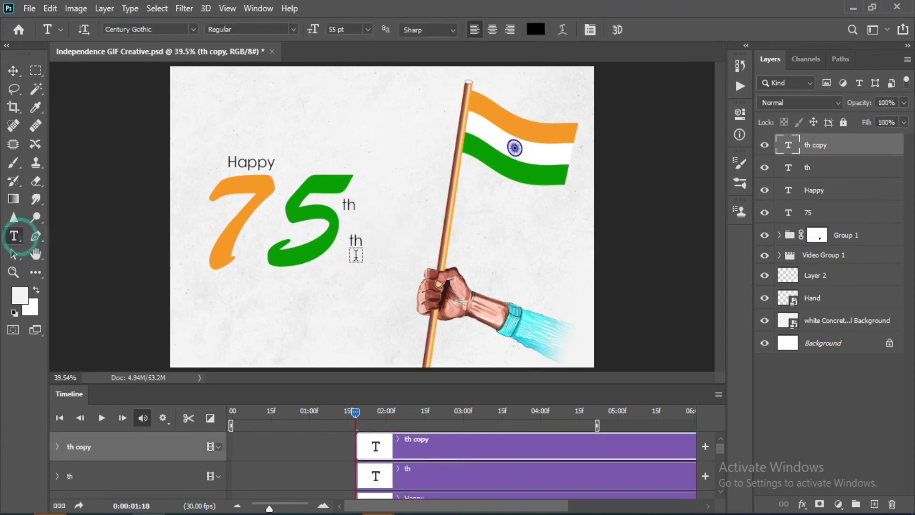
click(355, 241)
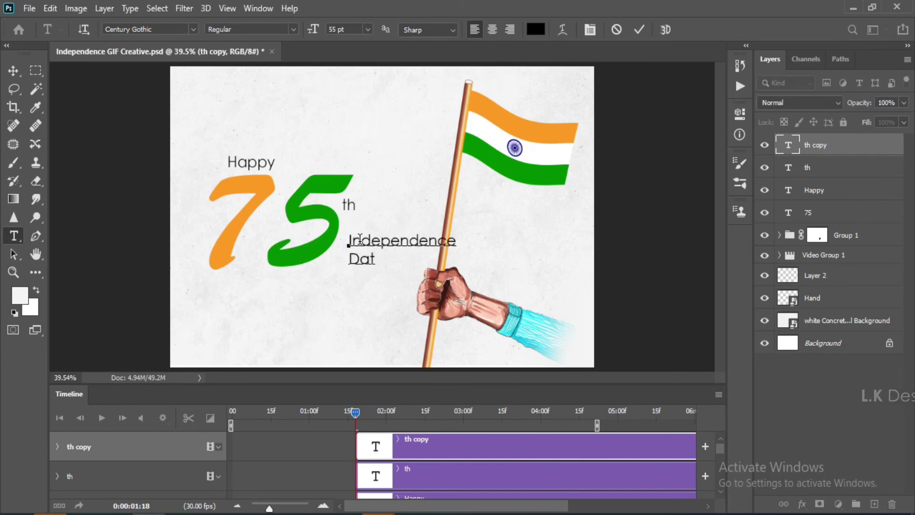
text(y)
click(13, 70)
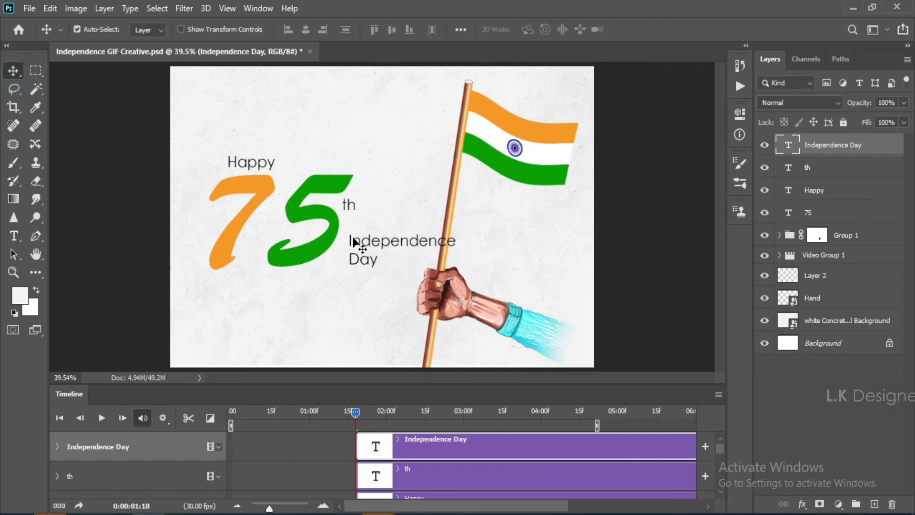
mouse_move(369, 247)
mouse_down()
mouse_move(310, 283)
mouse_move(273, 286)
mouse_move(326, 288)
mouse_up()
- Shift Happy, 75 and th left together, then place Independence Day right under the th
click(336, 234)
shift+click(348, 204)
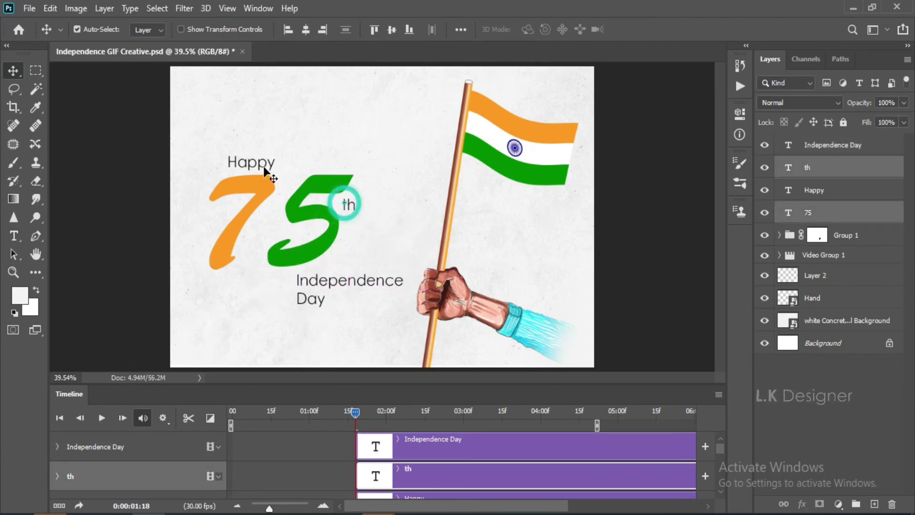
shift+click(259, 167)
drag(253, 162, 232, 162)
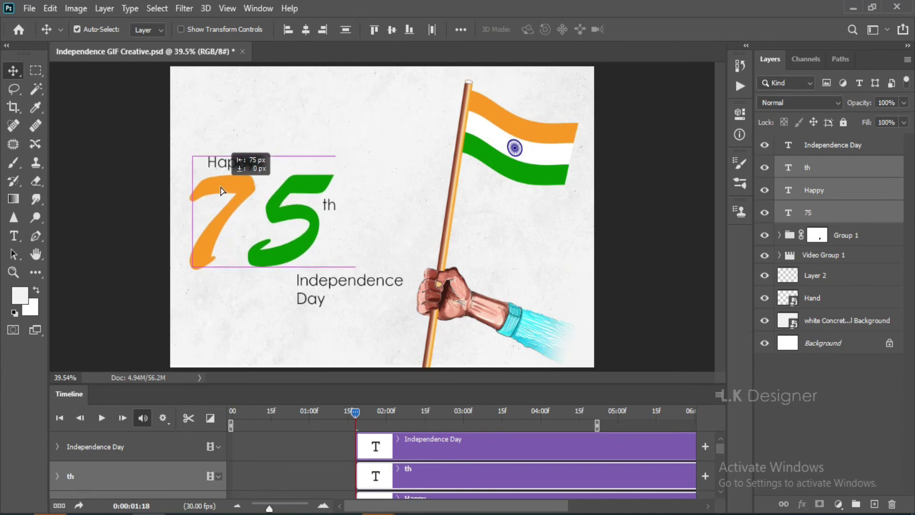
click(317, 285)
mouse_move(317, 285)
mouse_down()
mouse_move(344, 237)
mouse_move(353, 260)
mouse_up()
- Set the Independence Day text to Bold
click(13, 236)
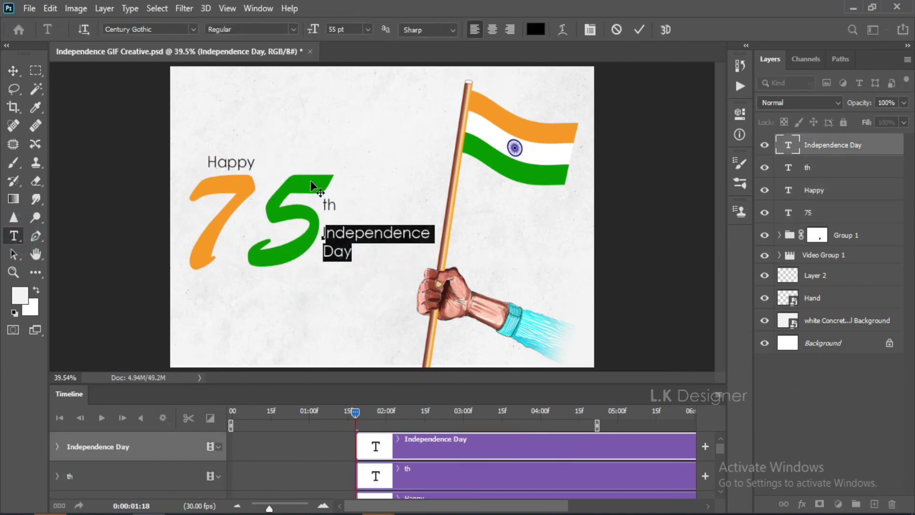
click(240, 29)
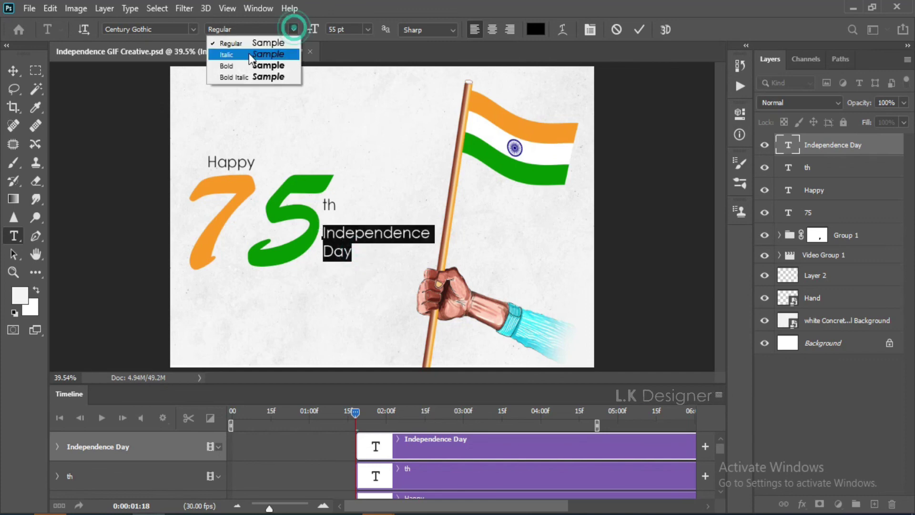
click(239, 69)
click(13, 71)
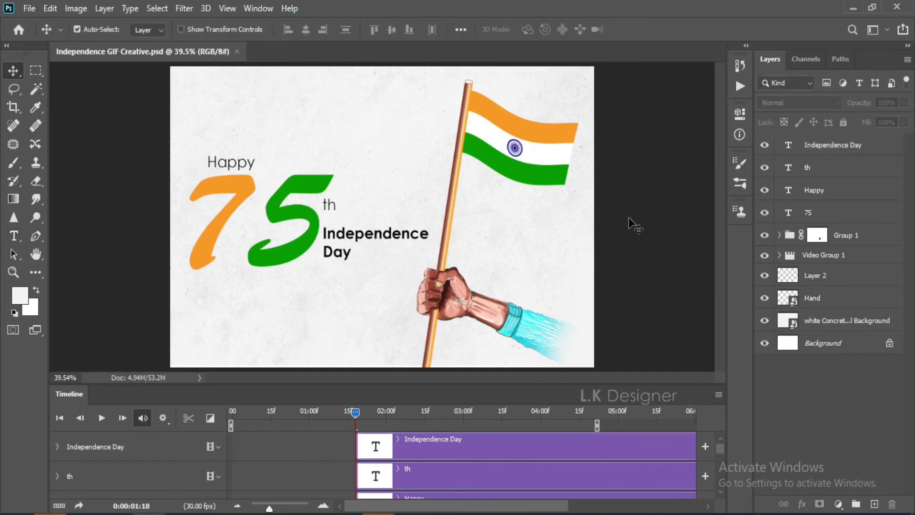
click(231, 170)
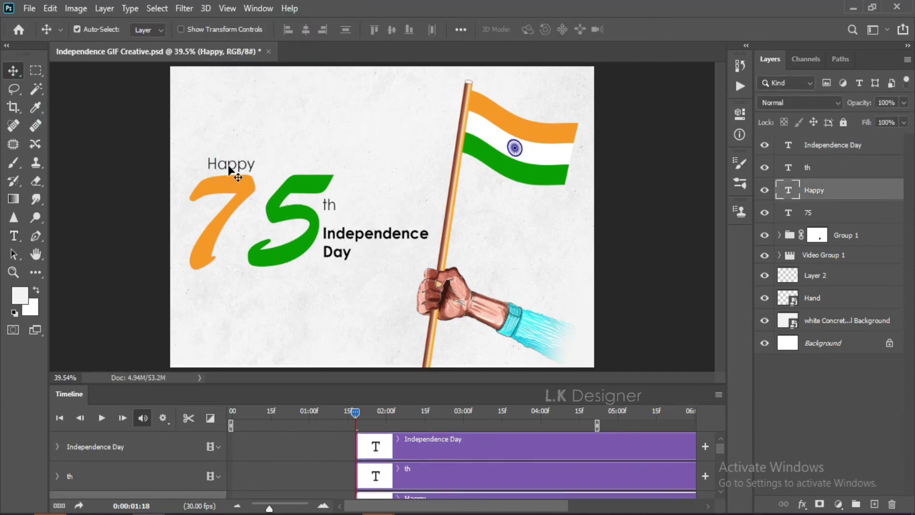
- Save the document, play the waving-flag timeline preview, then open Save for Web
click(629, 170)
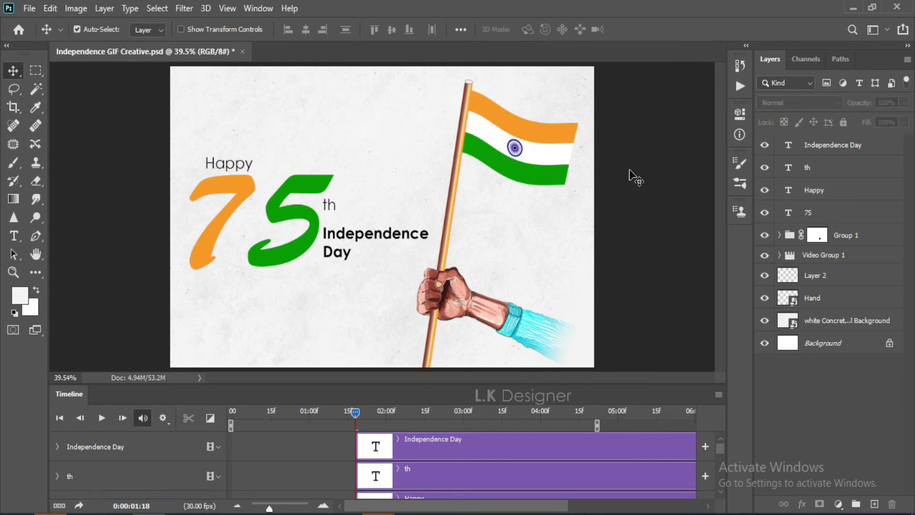
key(ctrl+s)
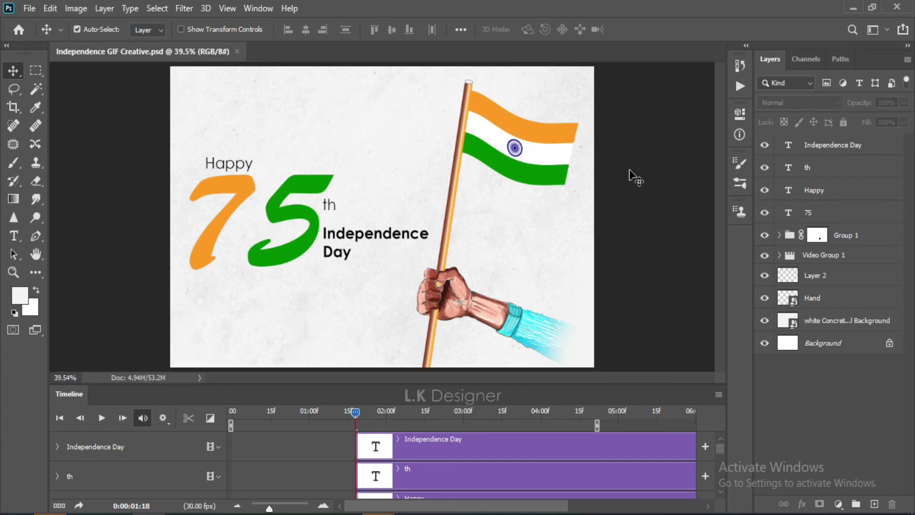
key(space)
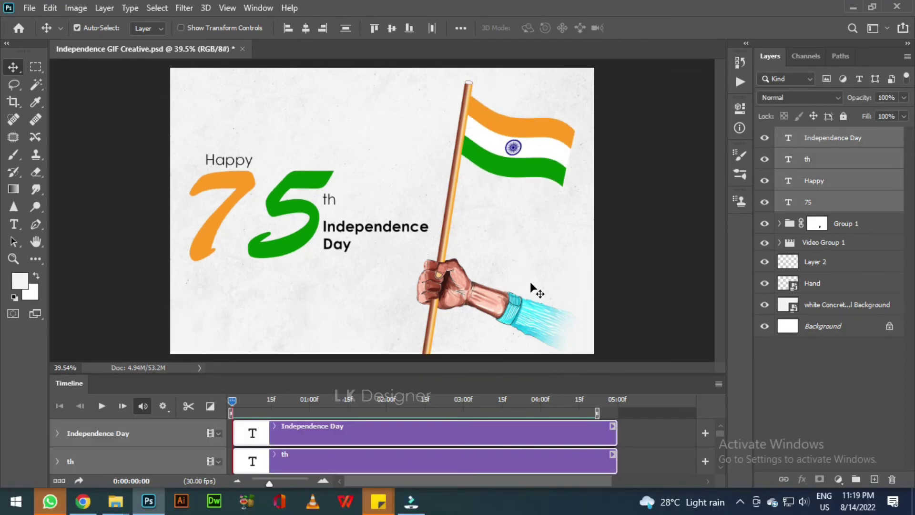
key(space)
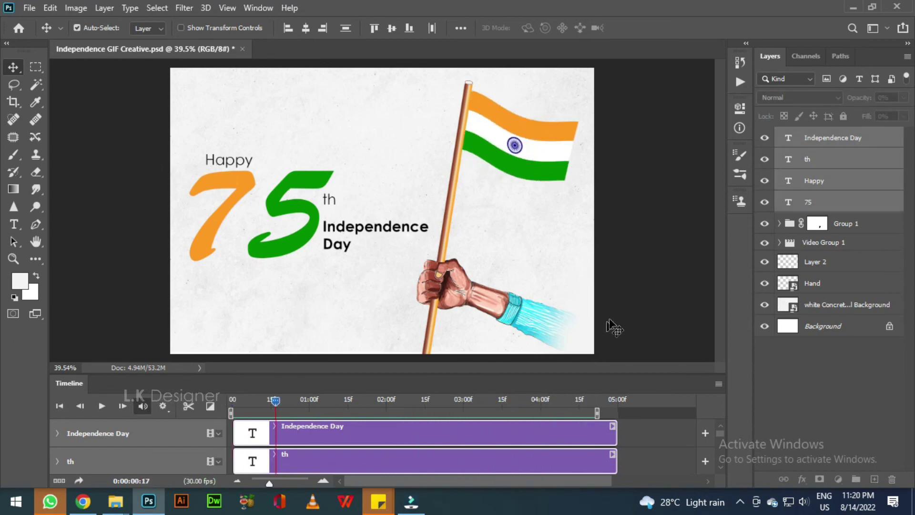
key(ctrl+alt+shift+s)
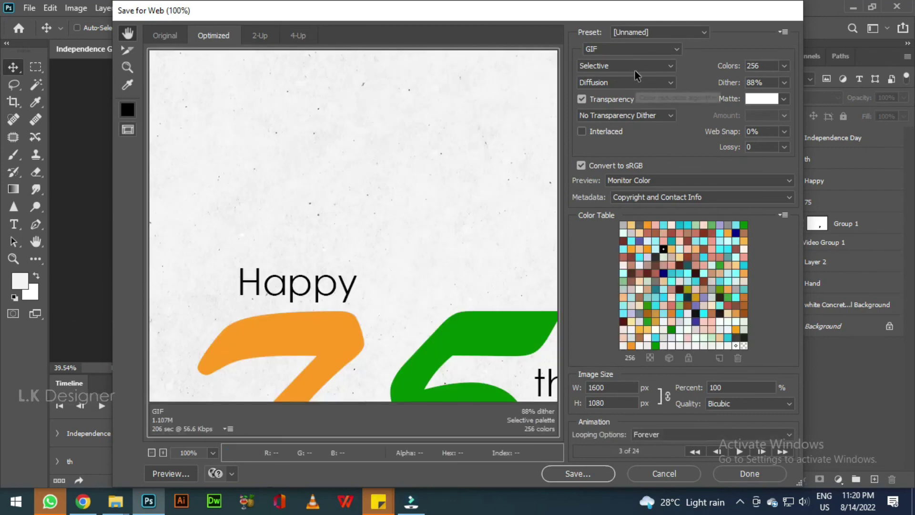
- Save the animation as Independence-GIF-Creative.gif in GIF format into the Independence GIF Creative folder
click(610, 66)
click(583, 474)
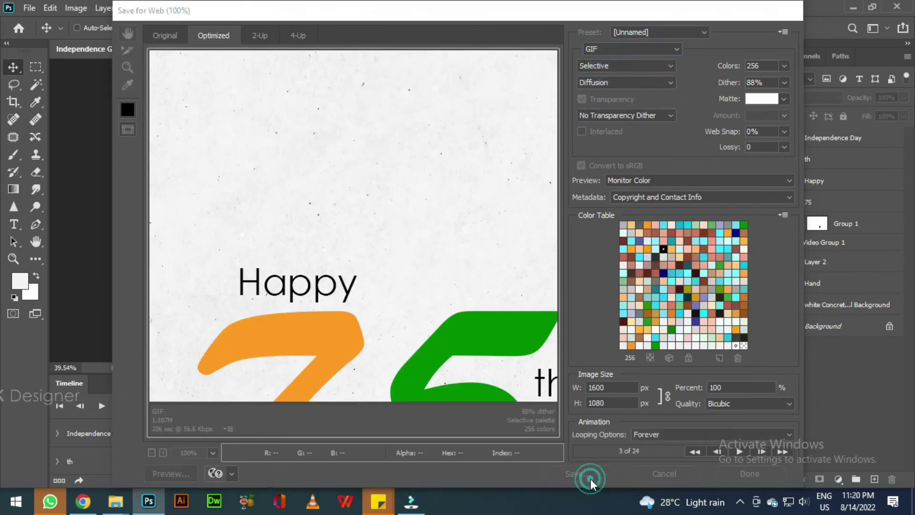
double_click(439, 119)
click(452, 301)
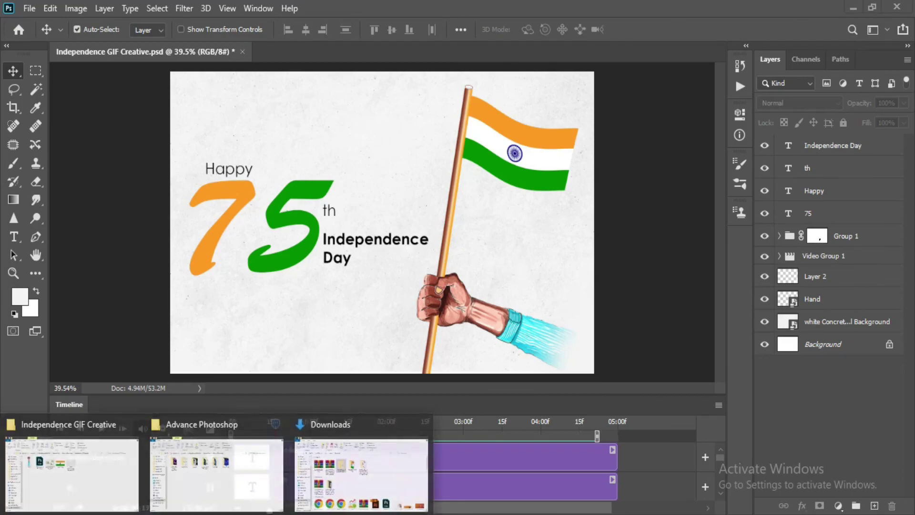
- In File Explorer, open Independence-GIF-Creative.gif from the Independence GIF Creative folder to watch it play
click(285, 479)
double_click(391, 189)
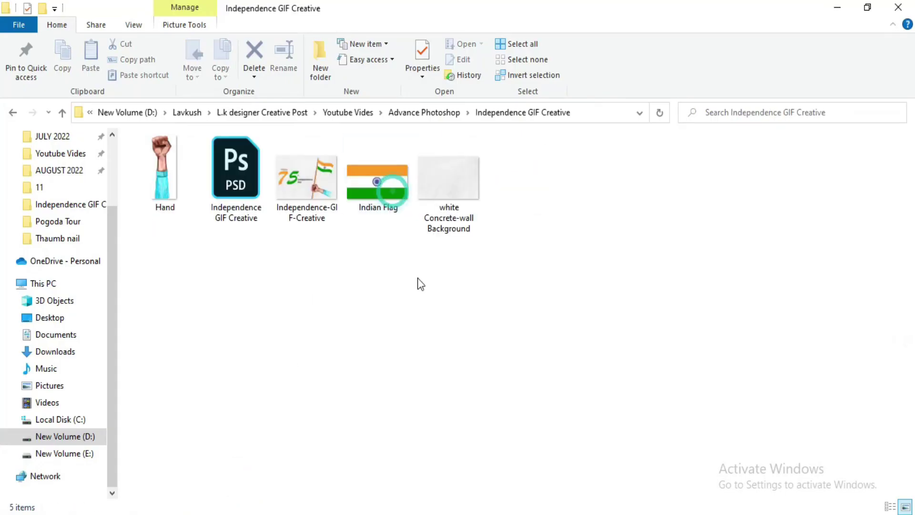
double_click(316, 178)
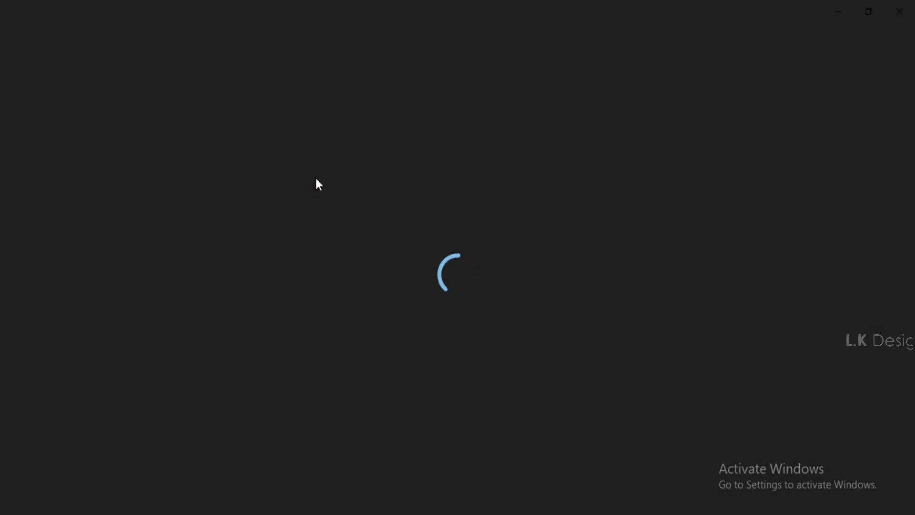